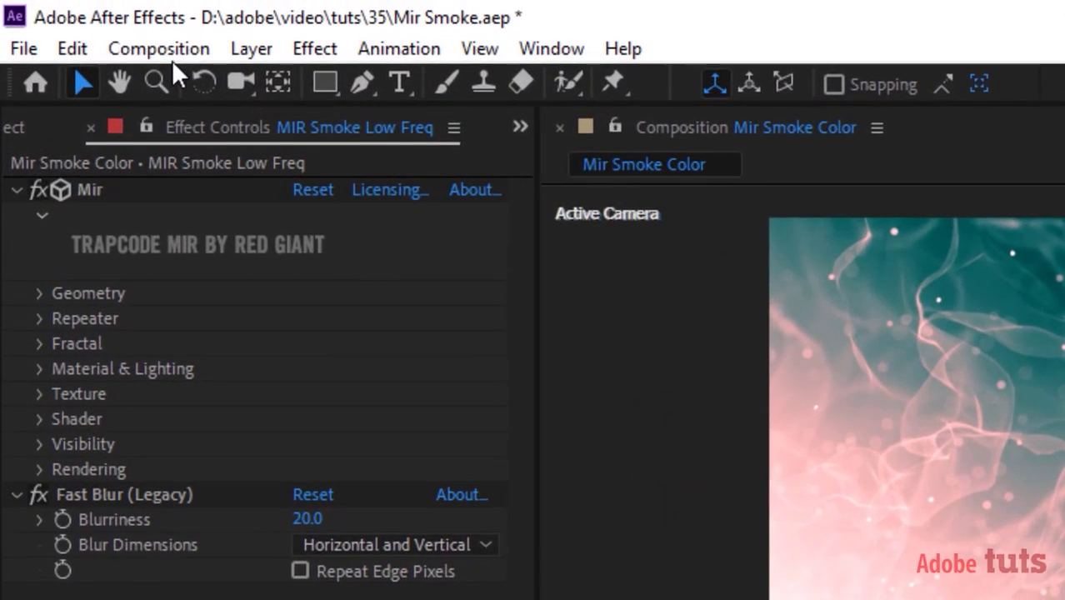
Start a new composition at 1920×1080, 25 fps, 10 seconds long.
{"action": "left_click", "coordinate": [176, 56]}
{"action": "left_click", "coordinate": [185, 81]}
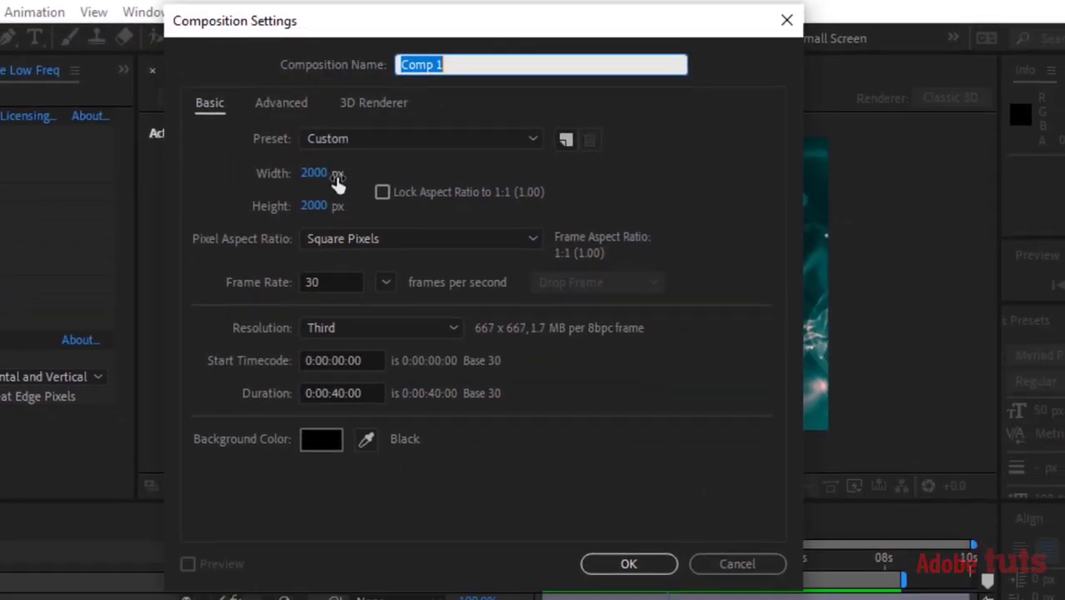
{"action": "left_click", "coordinate": [315, 173]}
{"action": "type", "text": "1920"}
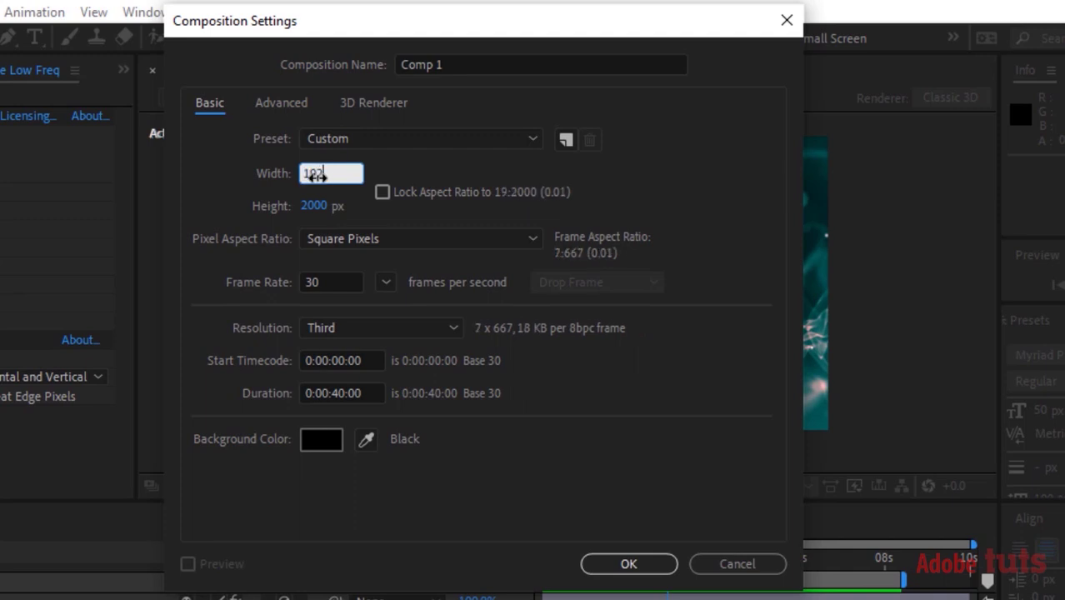
{"action": "key", "text": "Tab"}
{"action": "type", "text": "1080"}
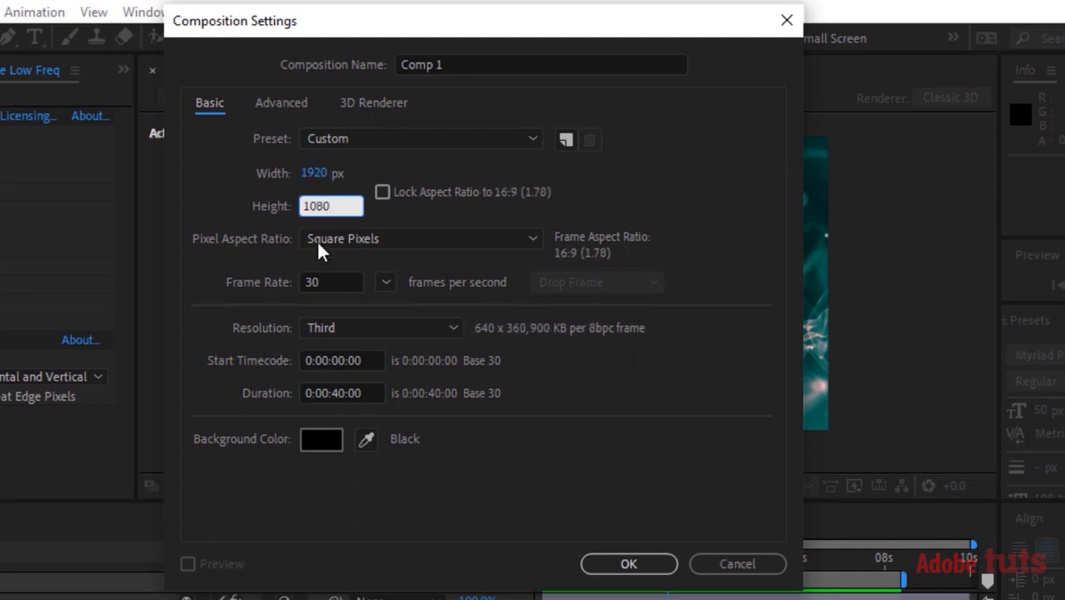
{"action": "left_click", "coordinate": [324, 280]}
{"action": "type", "text": "25"}
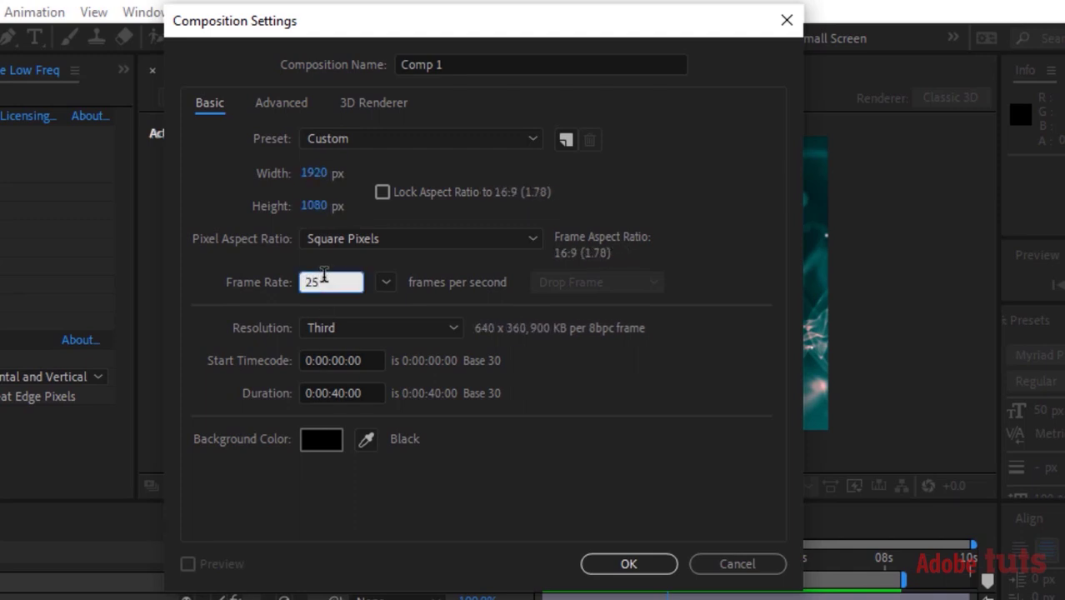
{"action": "left_click", "coordinate": [335, 393]}
{"action": "key", "text": "BackSpace"}
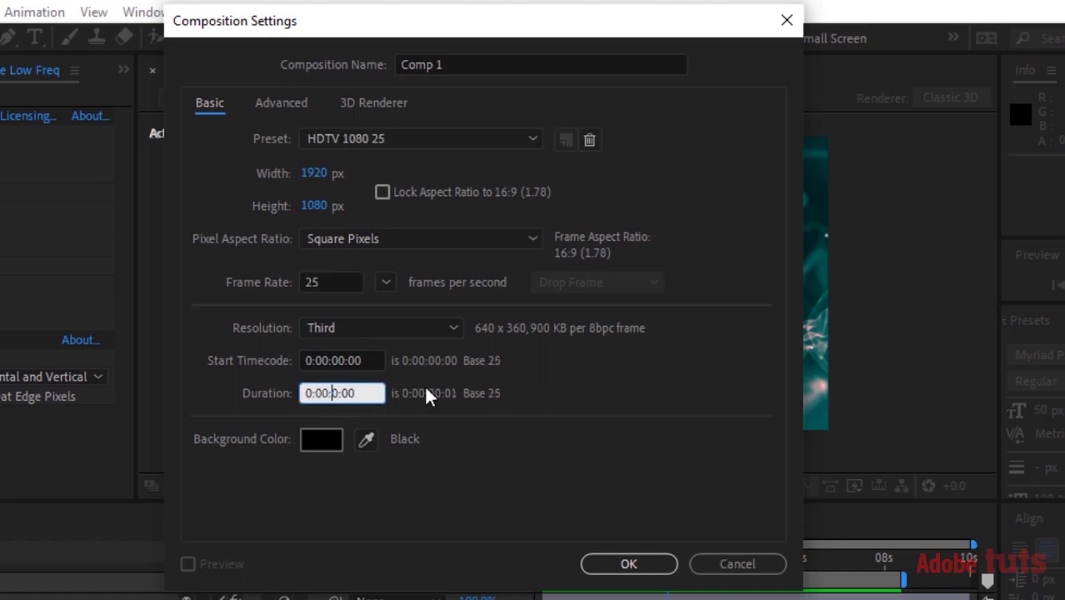
{"action": "type", "text": "1"}
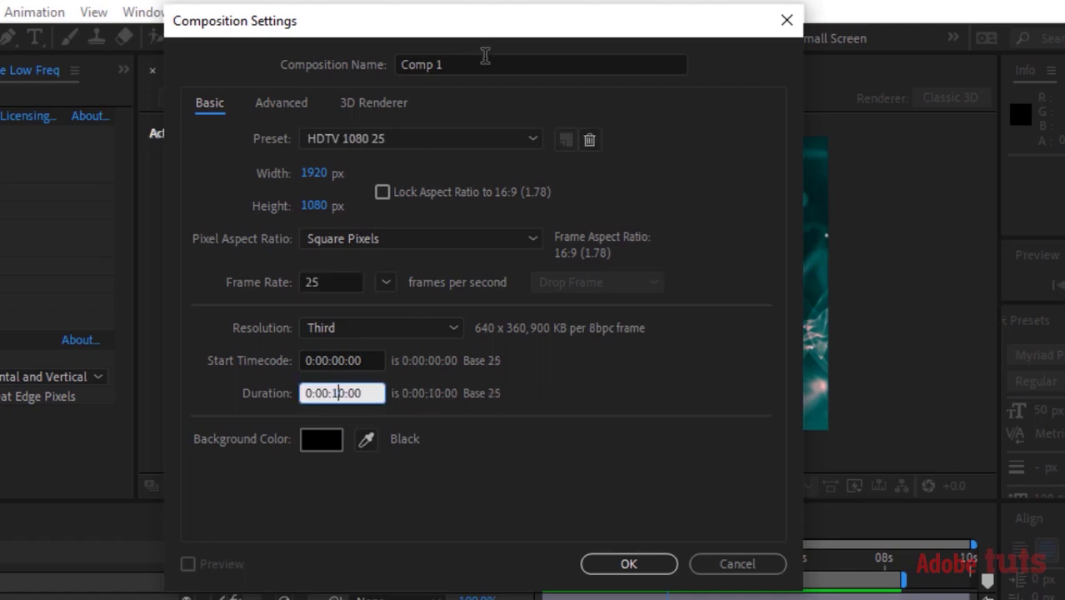
Name the composition Mir_Smoke and confirm the settings.
{"action": "double_click", "coordinate": [483, 67]}
{"action": "key", "text": "ctrl+a"}
{"action": "key", "text": "BackSpace"}
{"action": "type", "text": "M"}
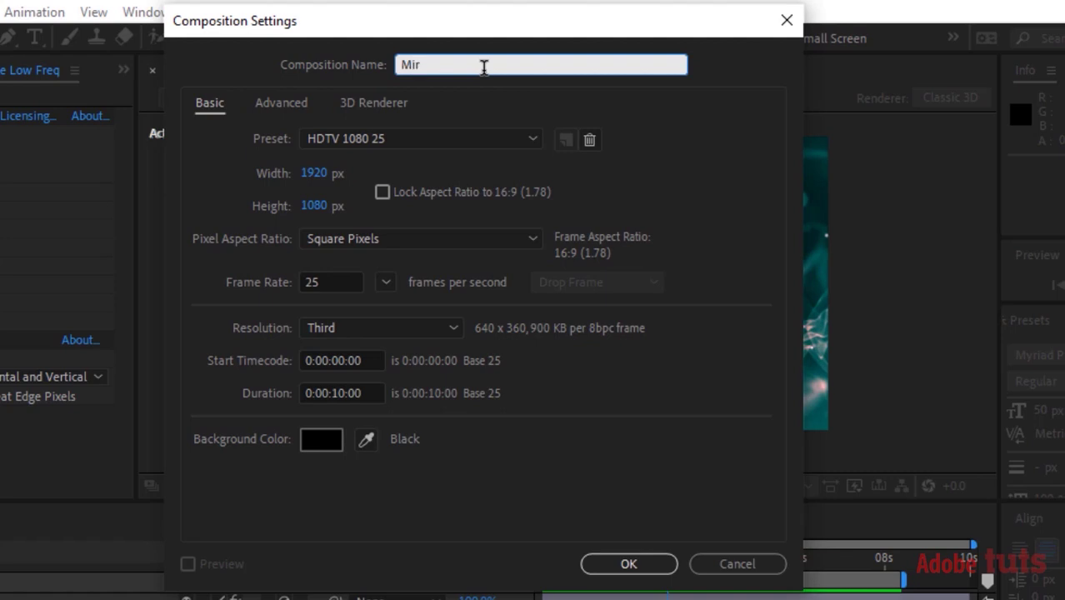
{"action": "type", "text": "ir_Smoke"}
{"action": "key", "text": "Return"}
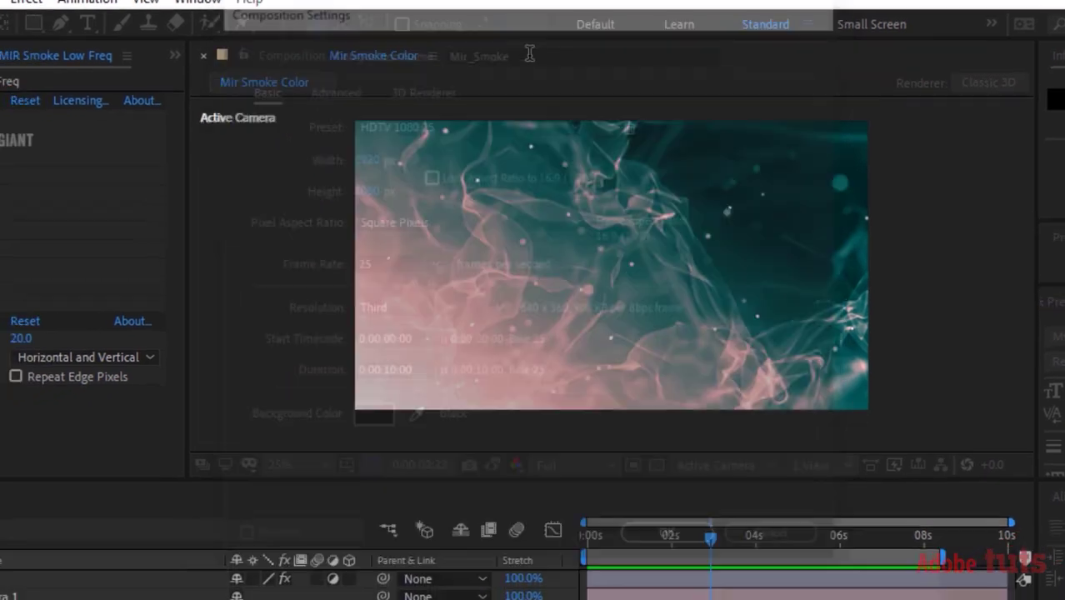
Add a new solid layer named Mir-1.
{"action": "right_click", "coordinate": [191, 552]}
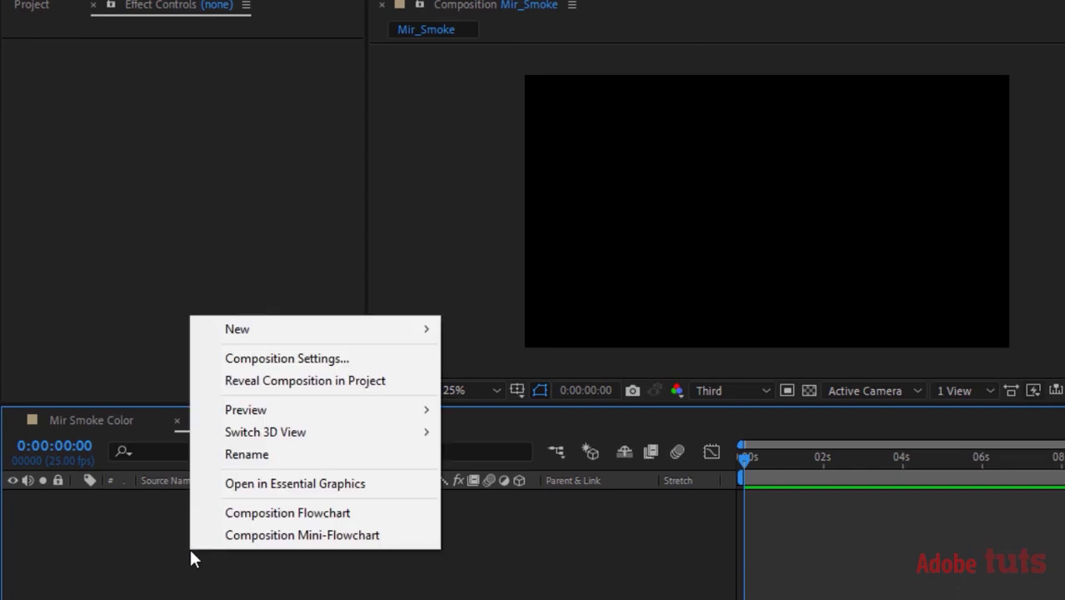
{"action": "mouse_move", "coordinate": [340, 334]}
{"action": "left_click", "coordinate": [492, 385]}
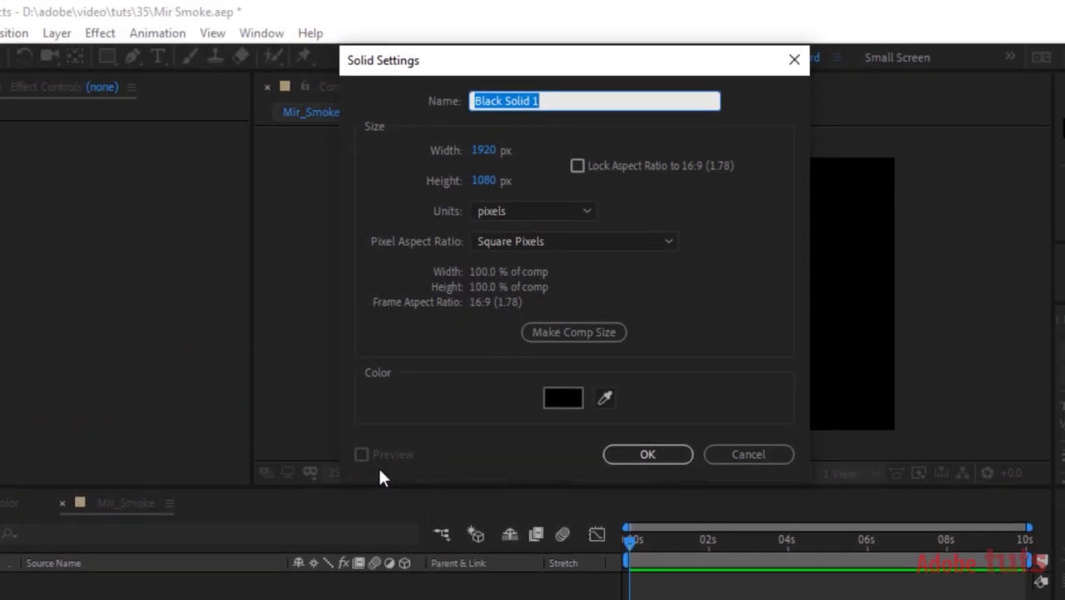
{"action": "type", "text": "Mir-1"}
{"action": "key", "text": "Return"}
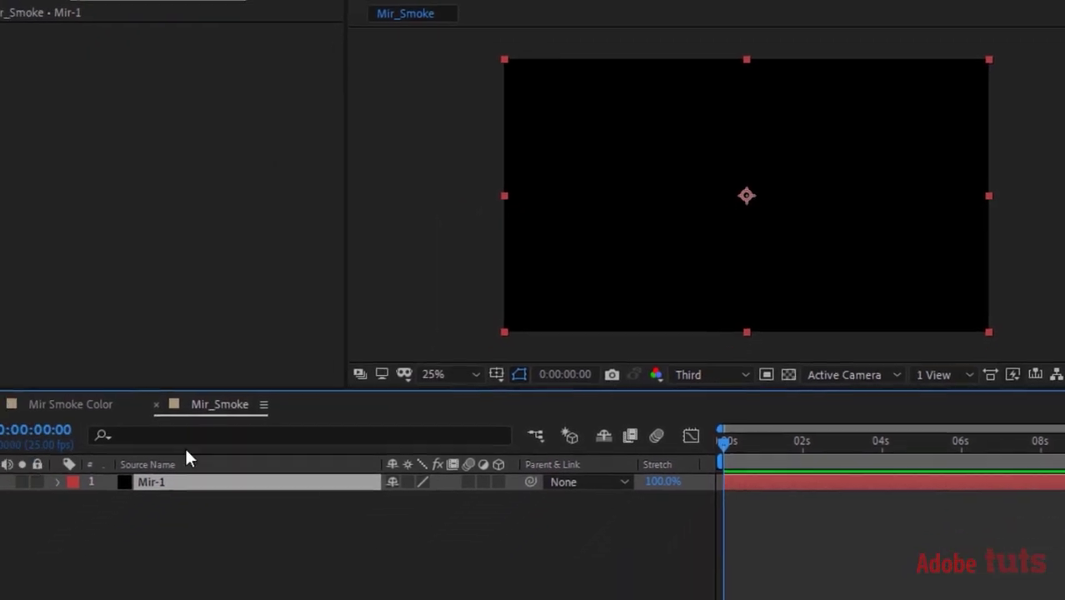
Apply the RG Trapcode Mir effect to Mir-1.
{"action": "right_click", "coordinate": [24, 180]}
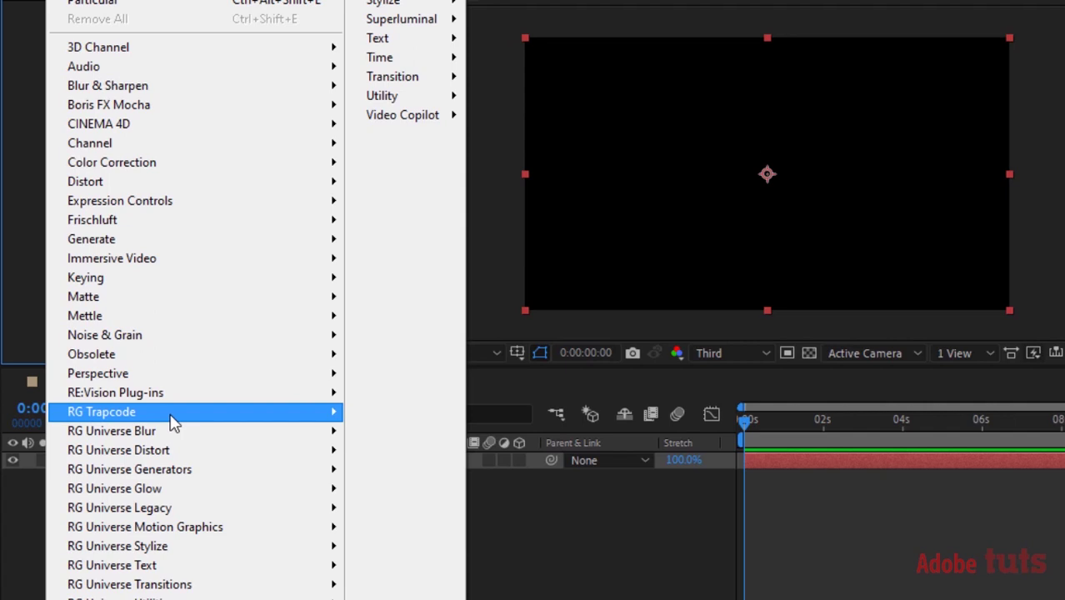
{"action": "mouse_move", "coordinate": [171, 412]}
{"action": "left_click", "coordinate": [428, 280]}
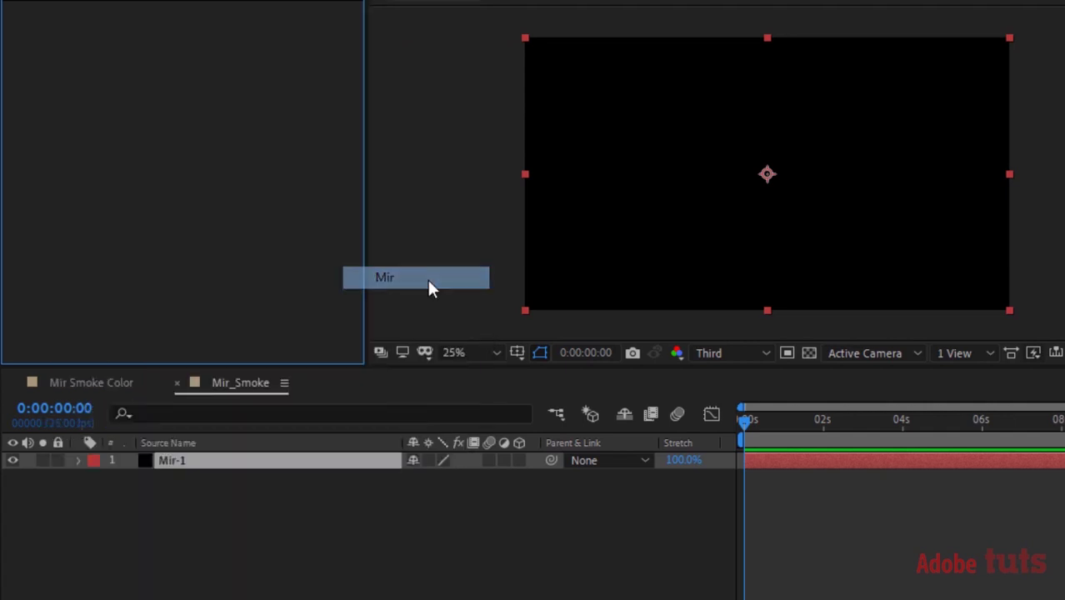
Switch the viewer to Full resolution and frame the smoke mesh.
{"action": "left_click_drag", "start_coordinate": [841, 169], "coordinate": [700, 164]}
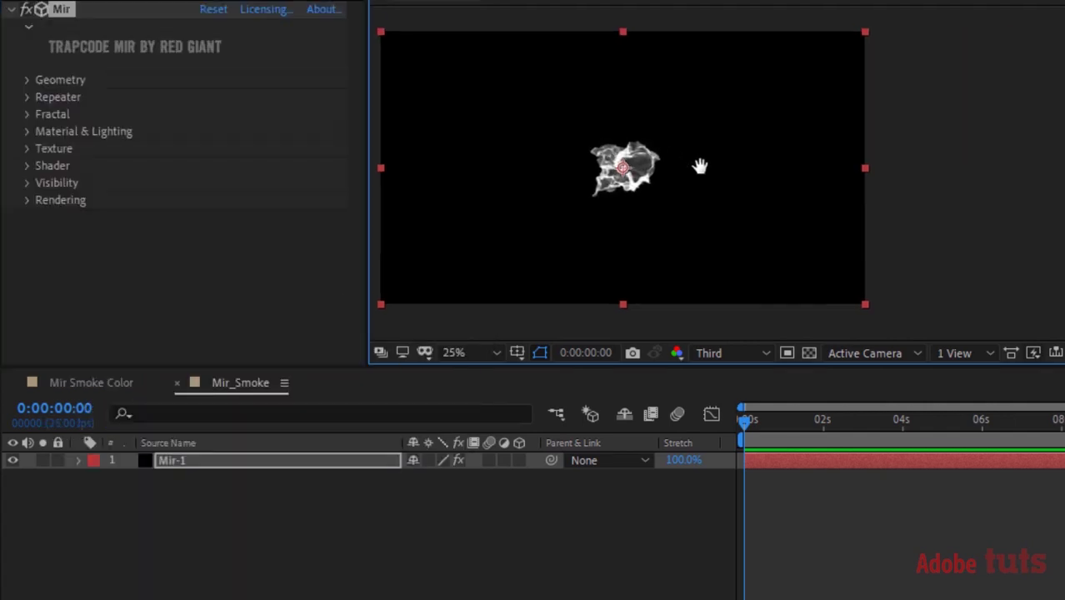
{"action": "left_click", "coordinate": [717, 353]}
{"action": "left_click", "coordinate": [709, 388]}
{"action": "key", "text": "period"}
{"action": "left_click_drag", "start_coordinate": [488, 107], "coordinate": [617, 148]}
{"action": "key", "text": "comma"}
Set Mir Geometry to 200×120 vertices and a 3000×2000 size.
{"action": "left_click", "coordinate": [27, 80]}
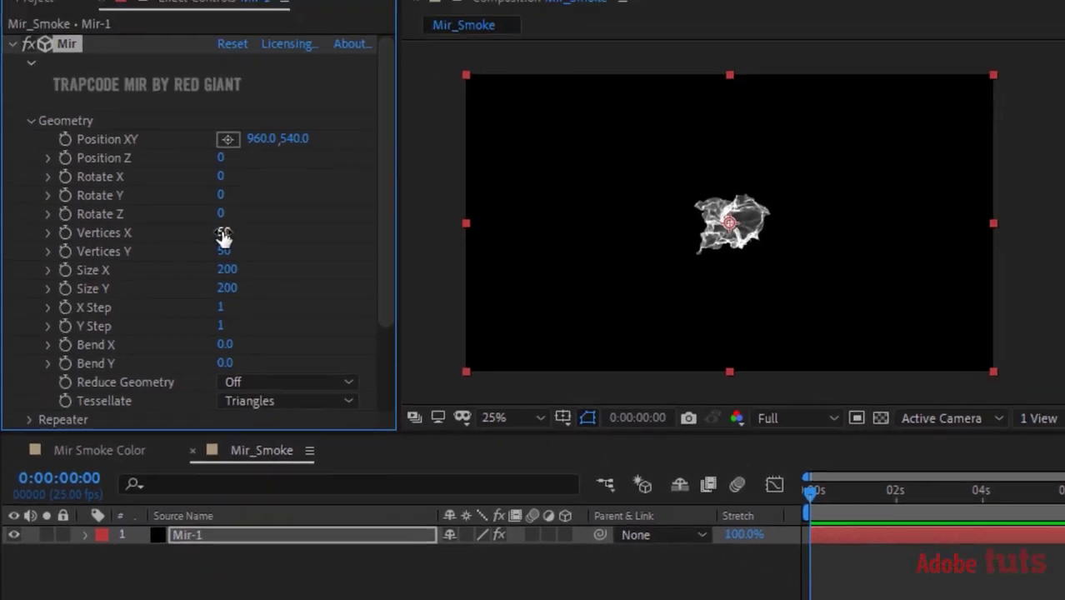
{"action": "left_click", "coordinate": [223, 235]}
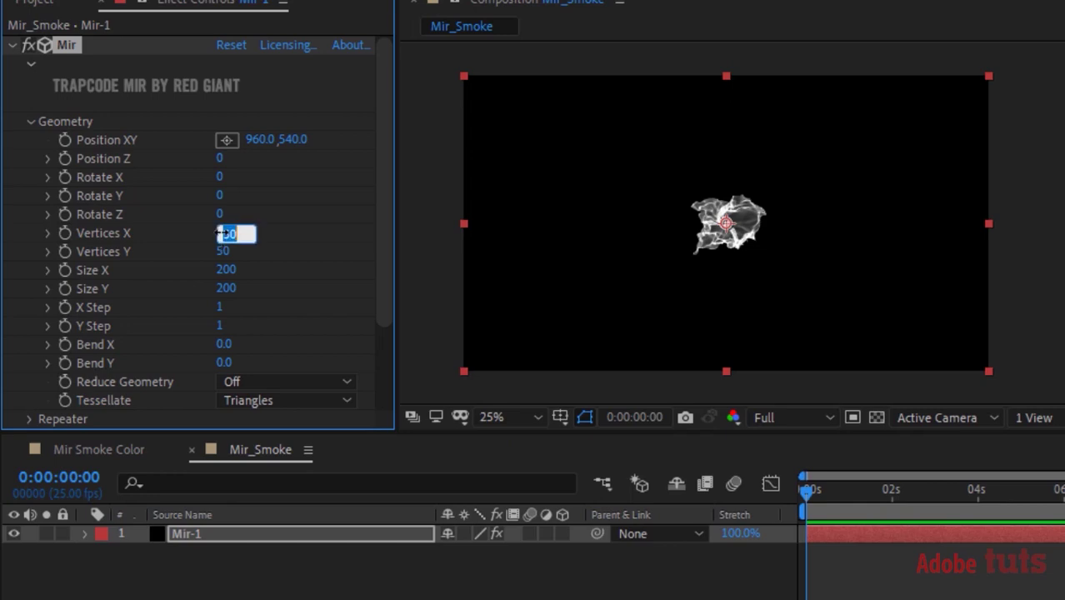
{"action": "type", "text": "200"}
{"action": "key", "text": "Tab"}
{"action": "type", "text": "120"}
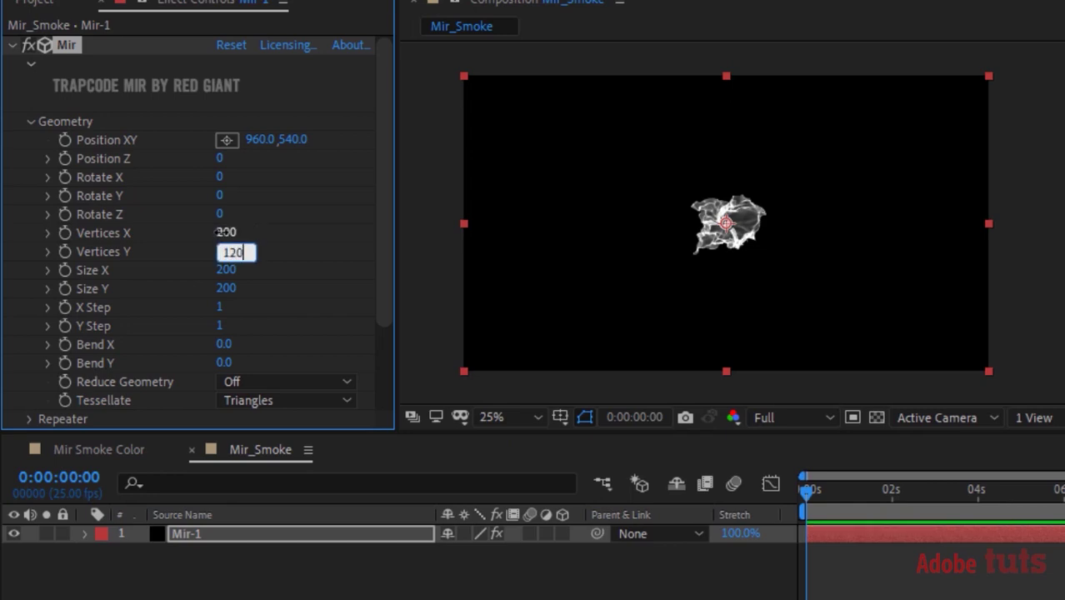
{"action": "key", "text": "Tab"}
{"action": "type", "text": "3000"}
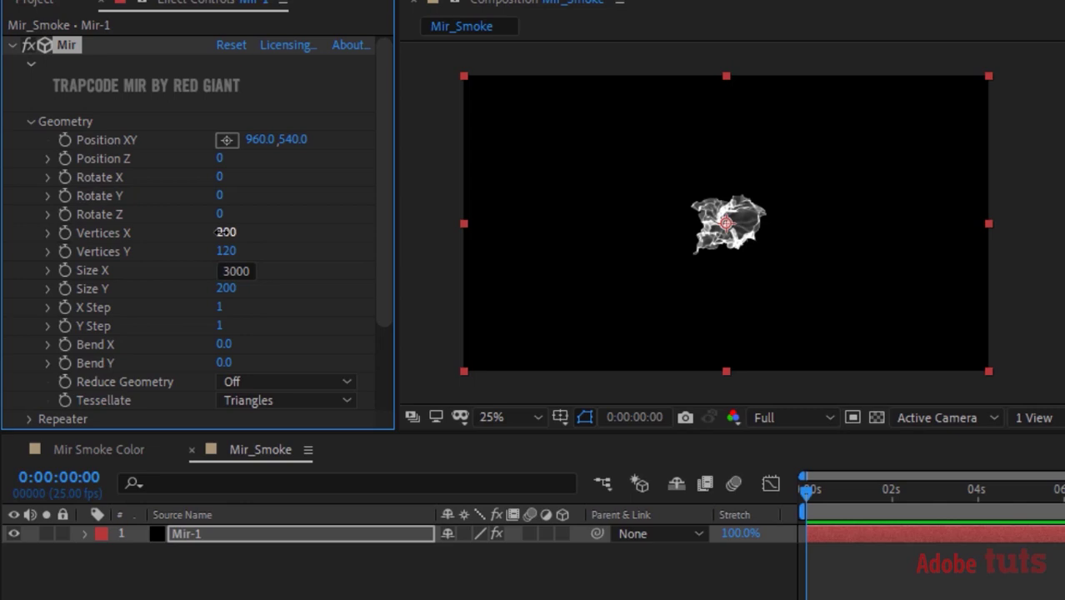
{"action": "key", "text": "Tab"}
{"action": "type", "text": "2000"}
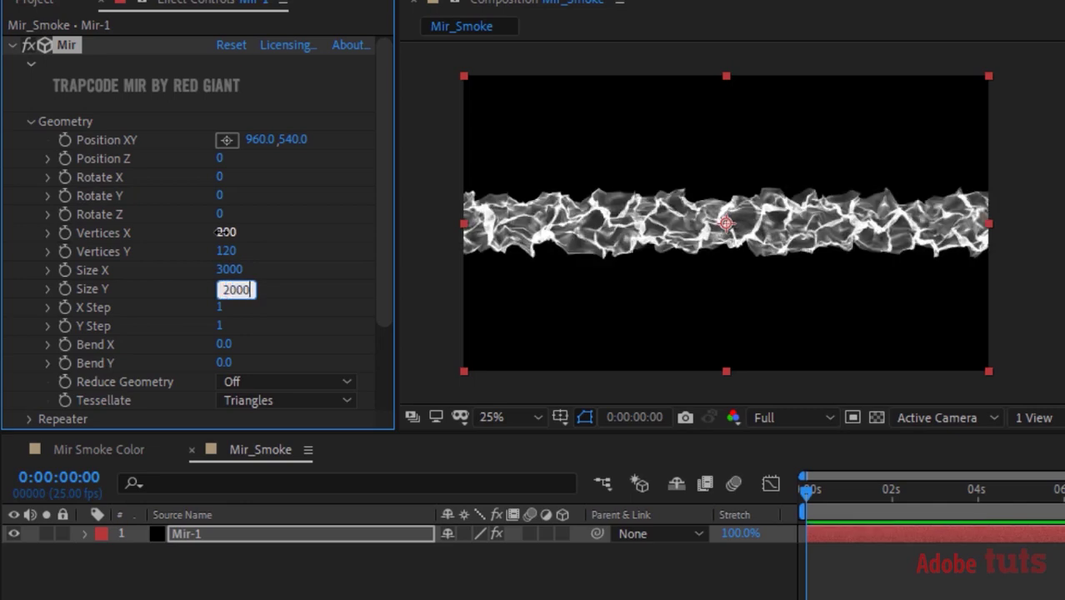
{"action": "key", "text": "Return"}
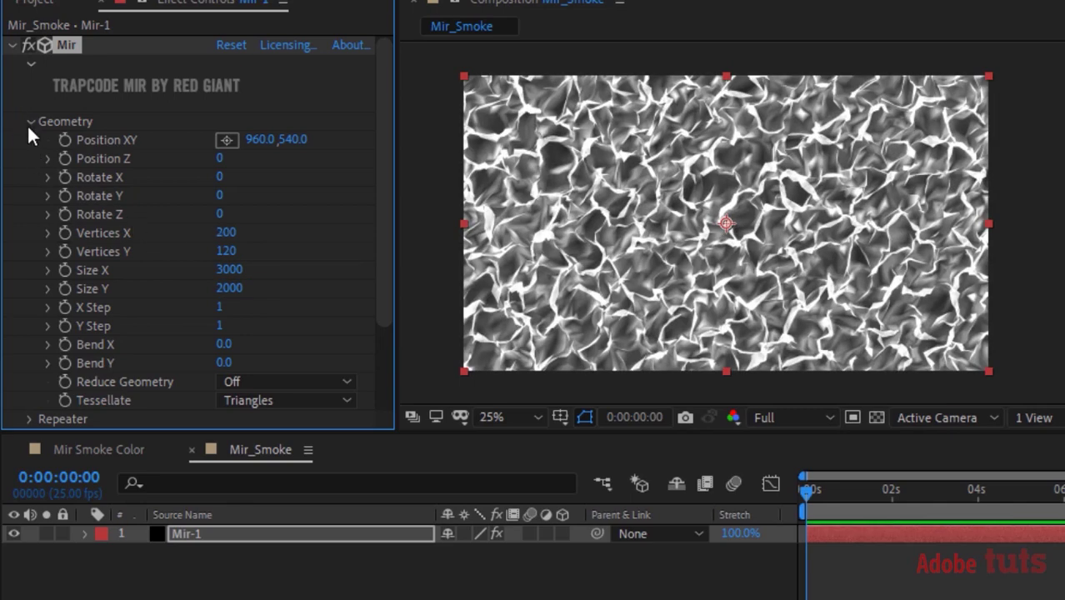
{"action": "left_click", "coordinate": [30, 124]}
{"action": "left_click", "coordinate": [32, 135]}
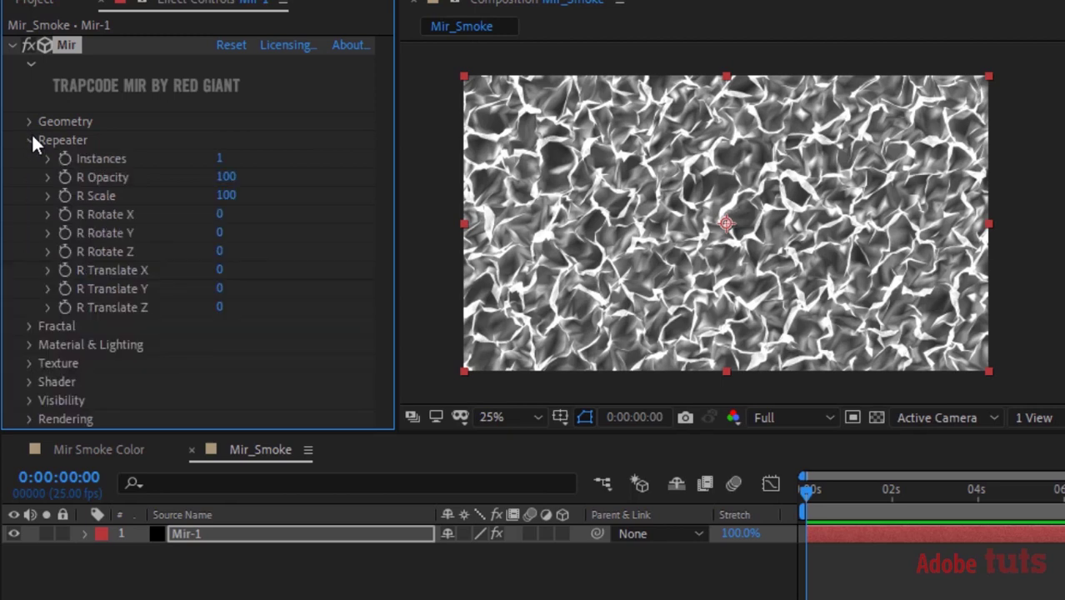
Set the Mir Fractal Amplitude to 437 and Frequency to 80.
{"action": "left_click", "coordinate": [32, 135]}
{"action": "left_click", "coordinate": [31, 160]}
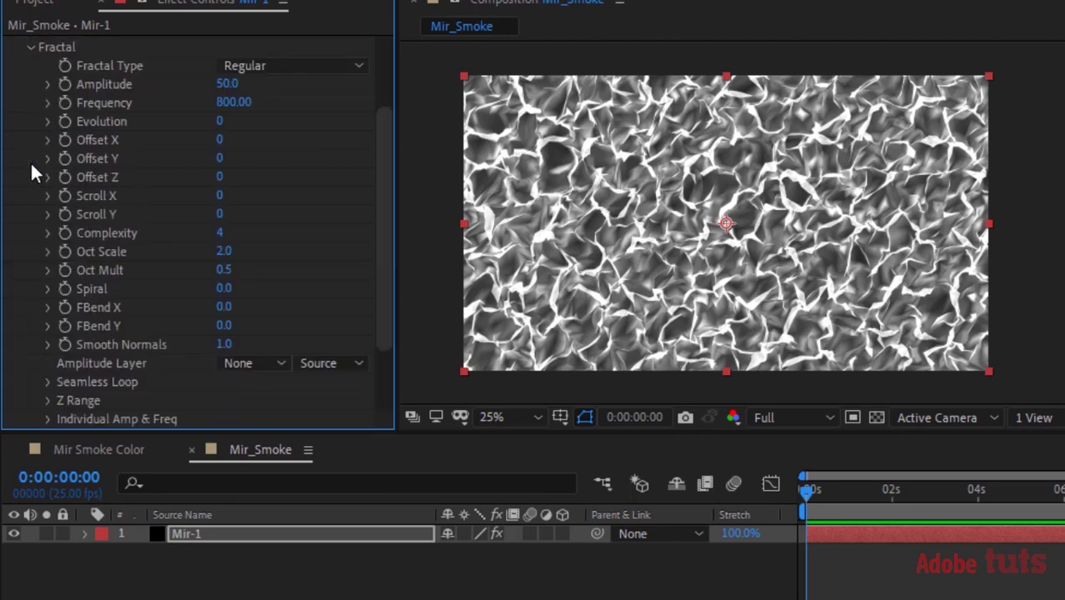
{"action": "left_click", "coordinate": [226, 84]}
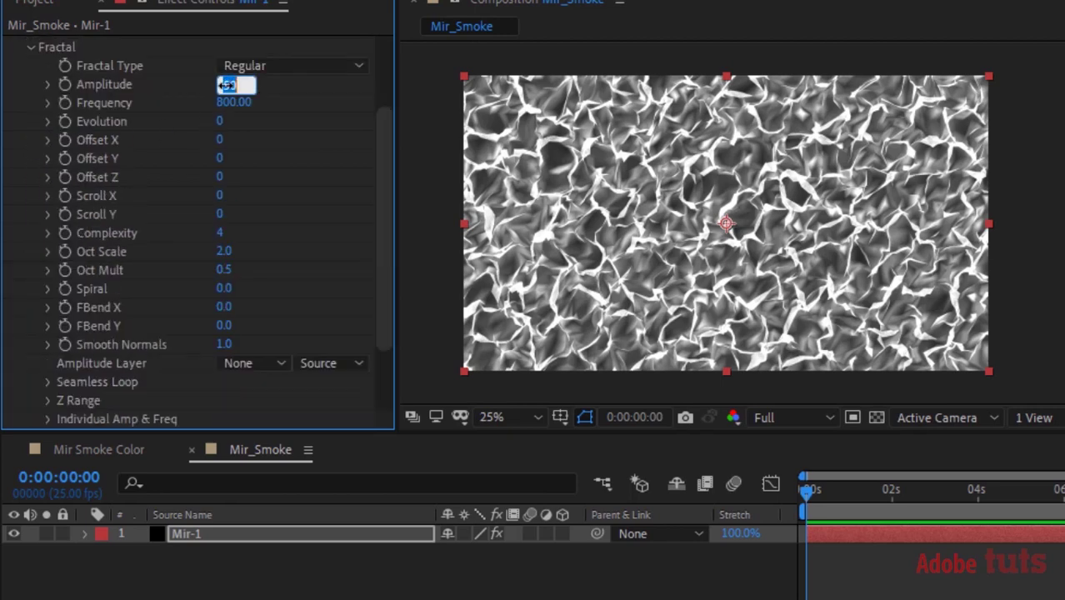
{"action": "type", "text": "437"}
{"action": "key", "text": "Tab"}
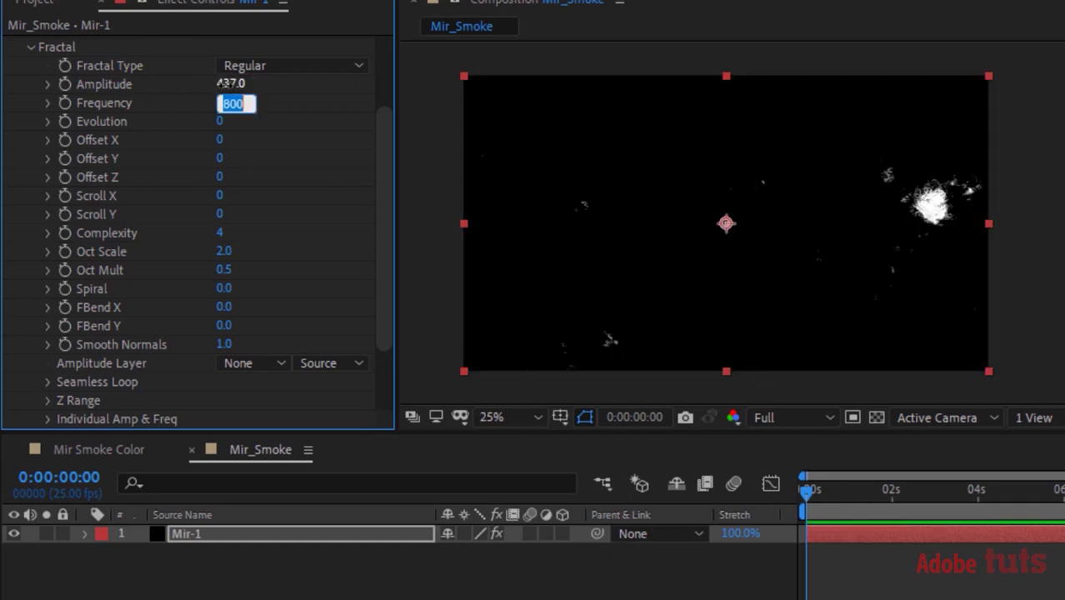
{"action": "type", "text": "80"}
{"action": "key", "text": "Tab"}
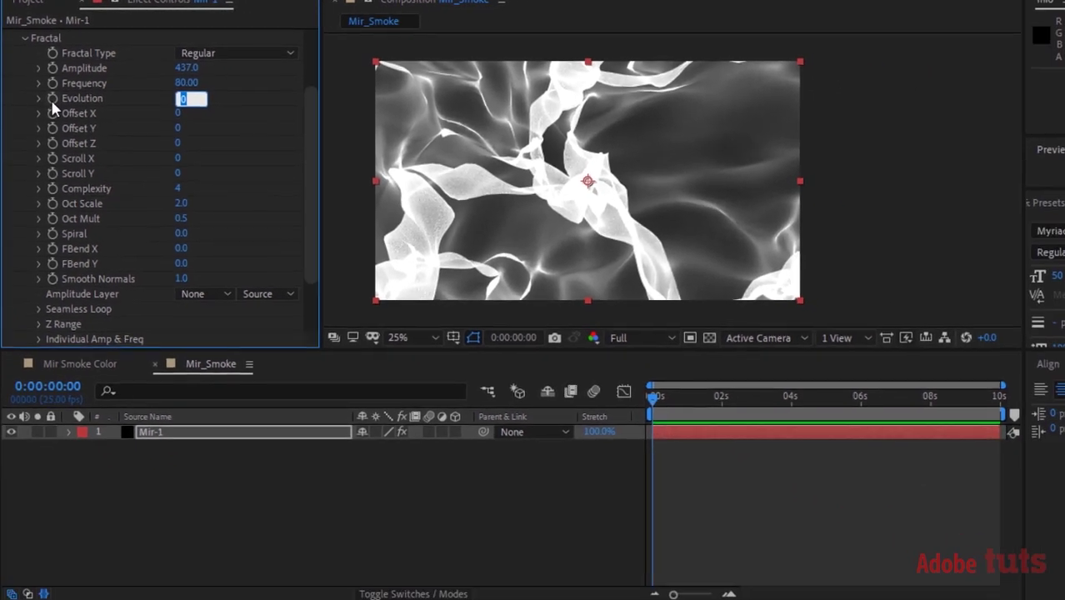
Drive Evolution with a time*10 expression and enter a new Offset Z value.
{"action": "left_click", "coordinate": [52, 98], "text": "alt"}
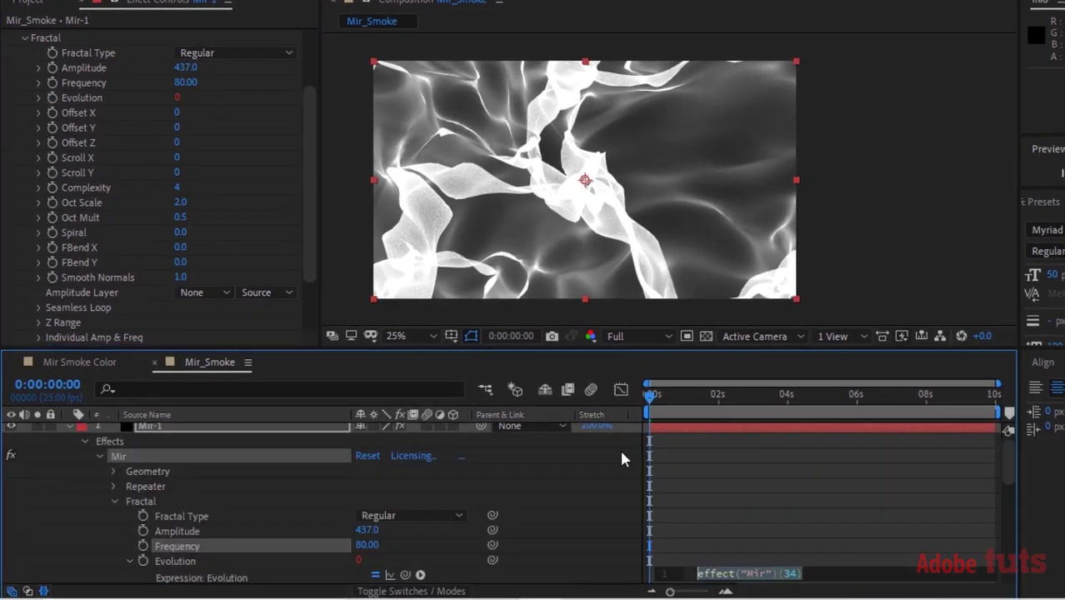
{"action": "type", "text": "time*"}
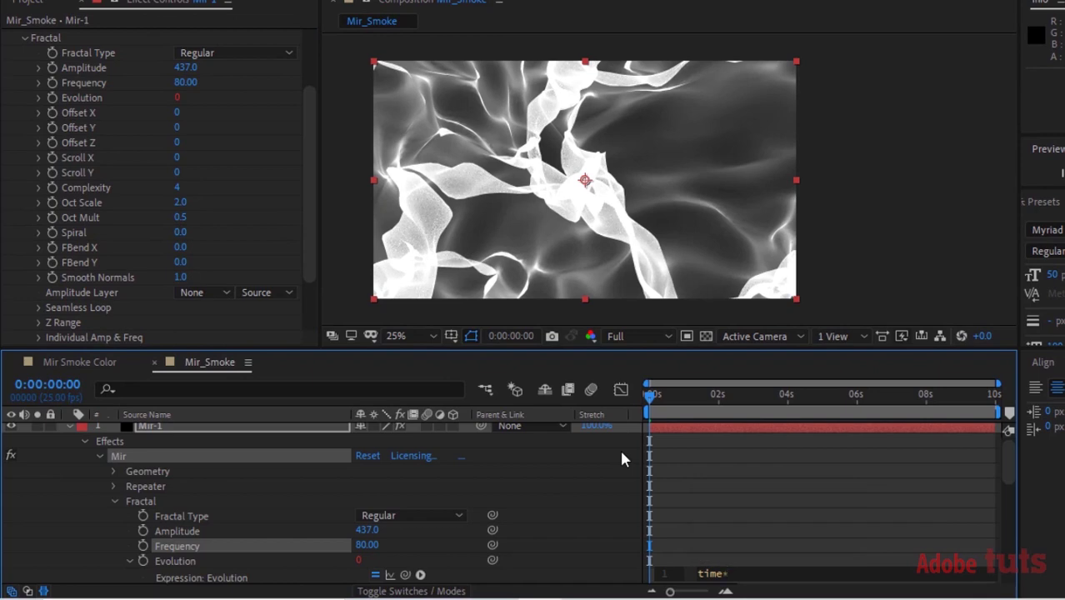
{"action": "type", "text": "10"}
{"action": "key", "text": "KP_Enter"}
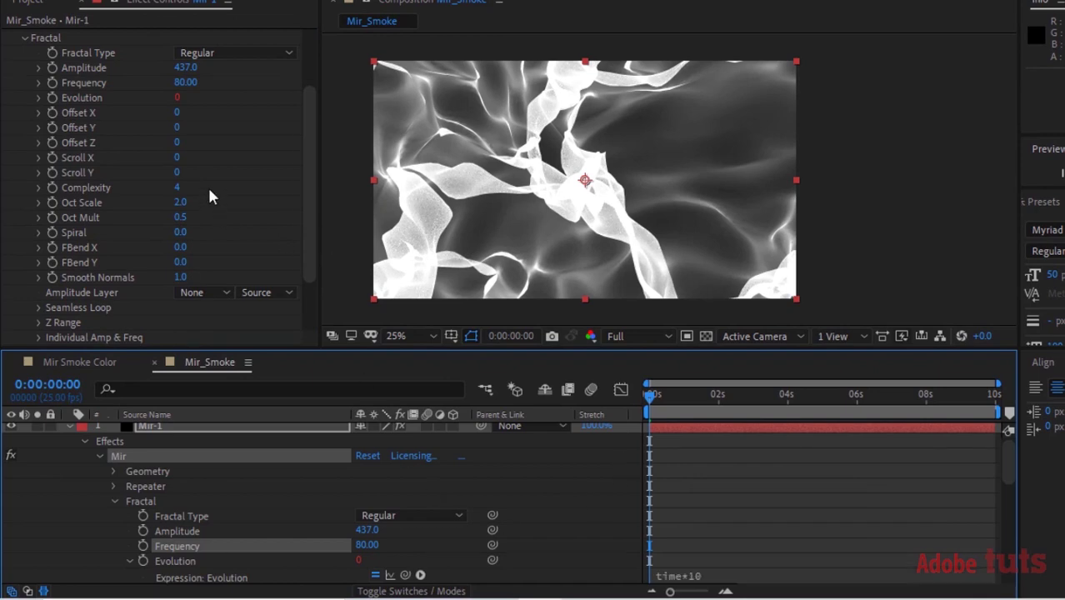
{"action": "left_click", "coordinate": [176, 142]}
{"action": "type", "text": "209"}
{"action": "key", "text": "Return"}
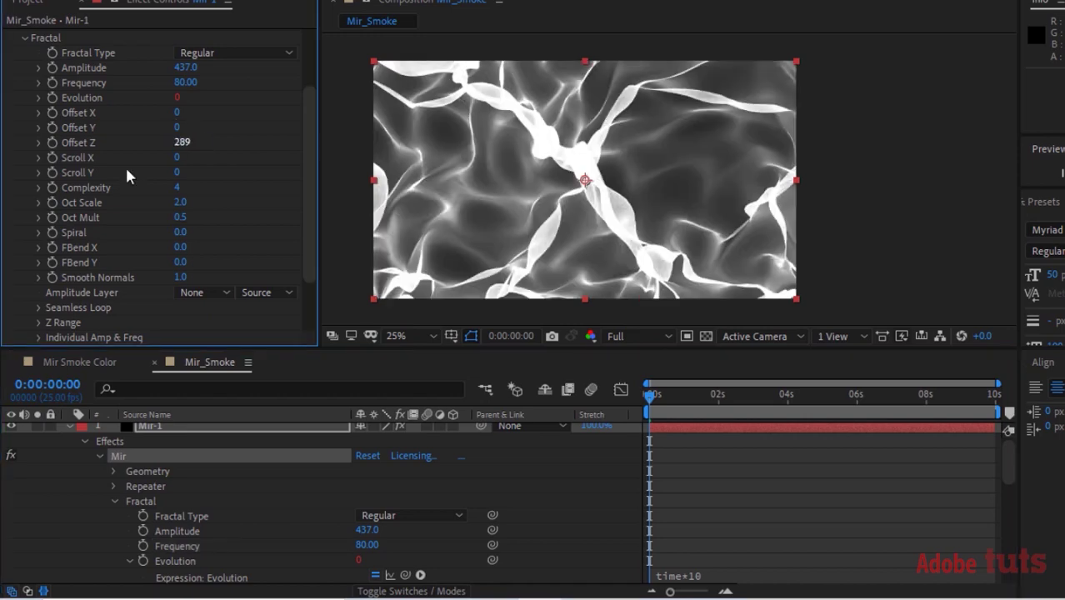
Animate Scroll X with time*30 and Scroll Y with -time*50 expressions.
{"action": "left_click", "coordinate": [52, 157], "text": "alt"}
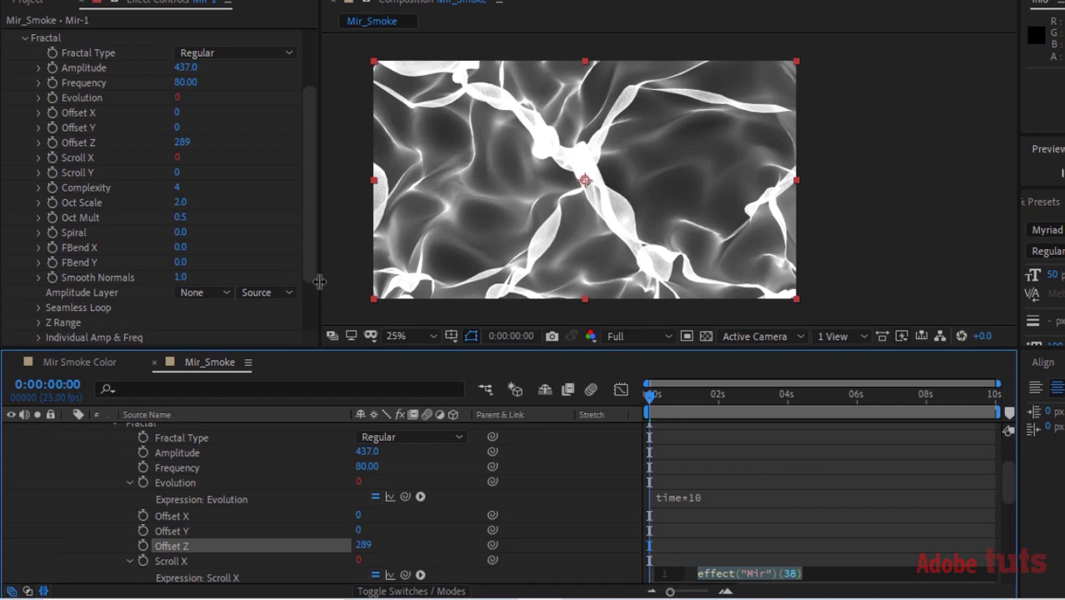
{"action": "type", "text": "time*"}
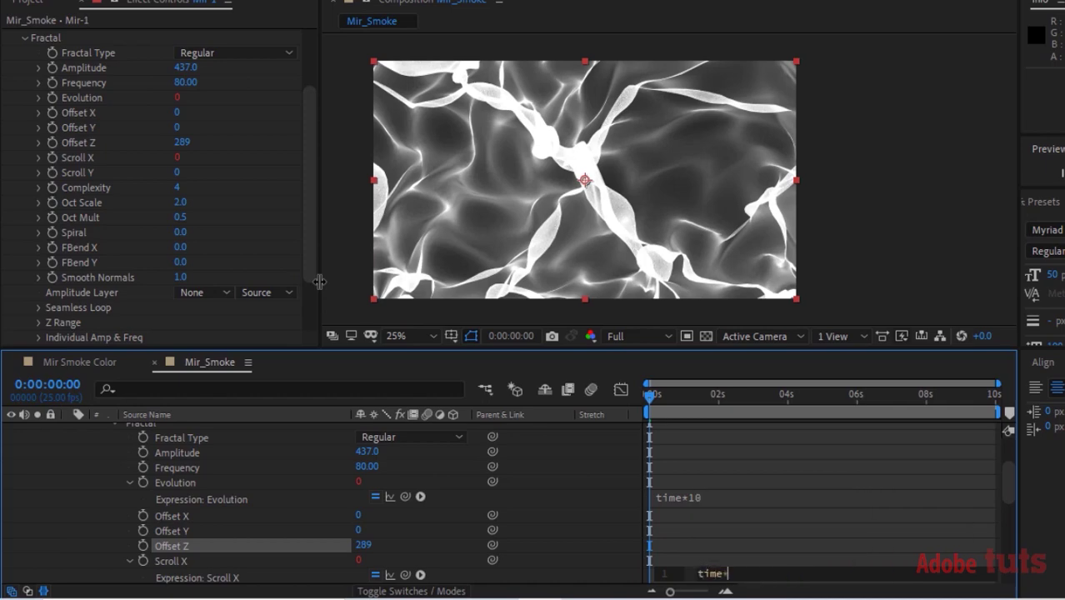
{"action": "type", "text": "30"}
{"action": "key", "text": "KP_Enter"}
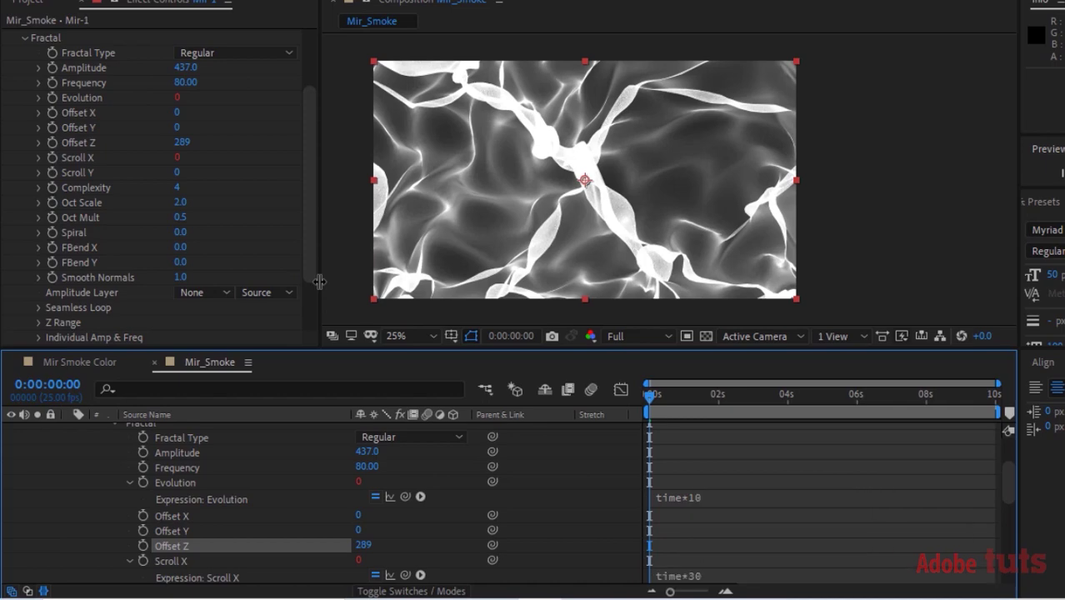
{"action": "left_click", "coordinate": [52, 172], "text": "alt"}
{"action": "type", "text": "-time*50"}
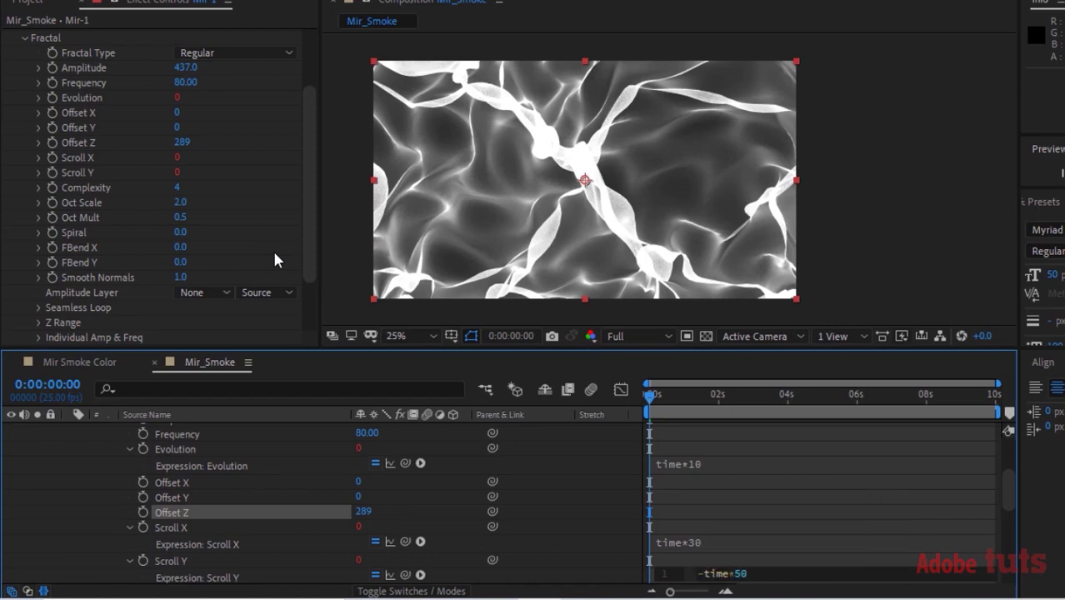
{"action": "key", "text": "KP_Enter"}
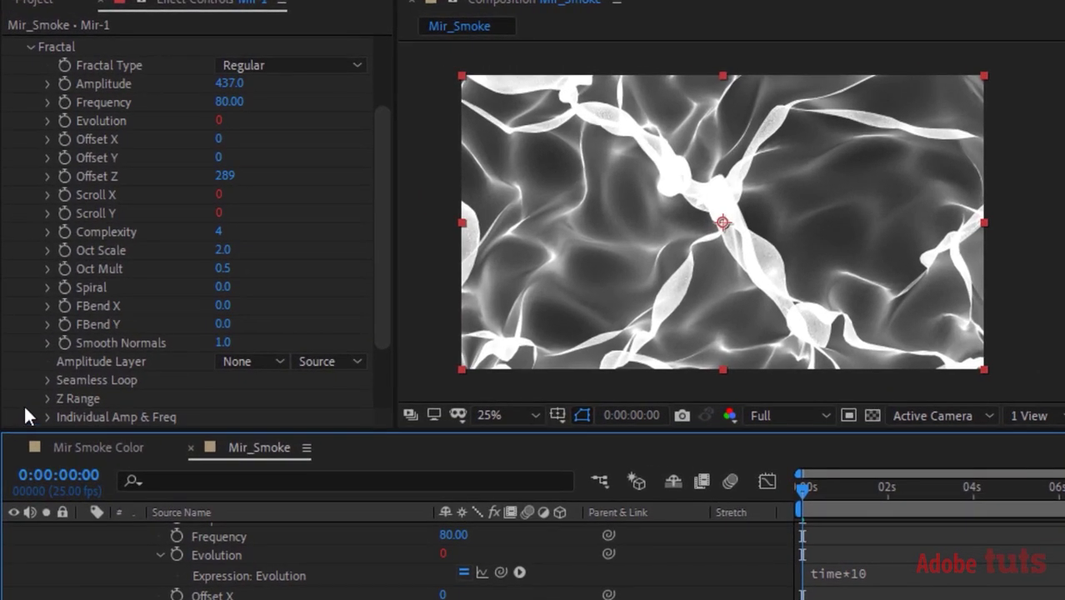
Look over the Seamless Loop and Z Range settings, then collapse the Fractal group.
{"action": "left_click", "coordinate": [38, 307]}
{"action": "scroll", "coordinate": [34, 305], "scroll_direction": "down", "scroll_amount": 2}
{"action": "left_click", "coordinate": [48, 324]}
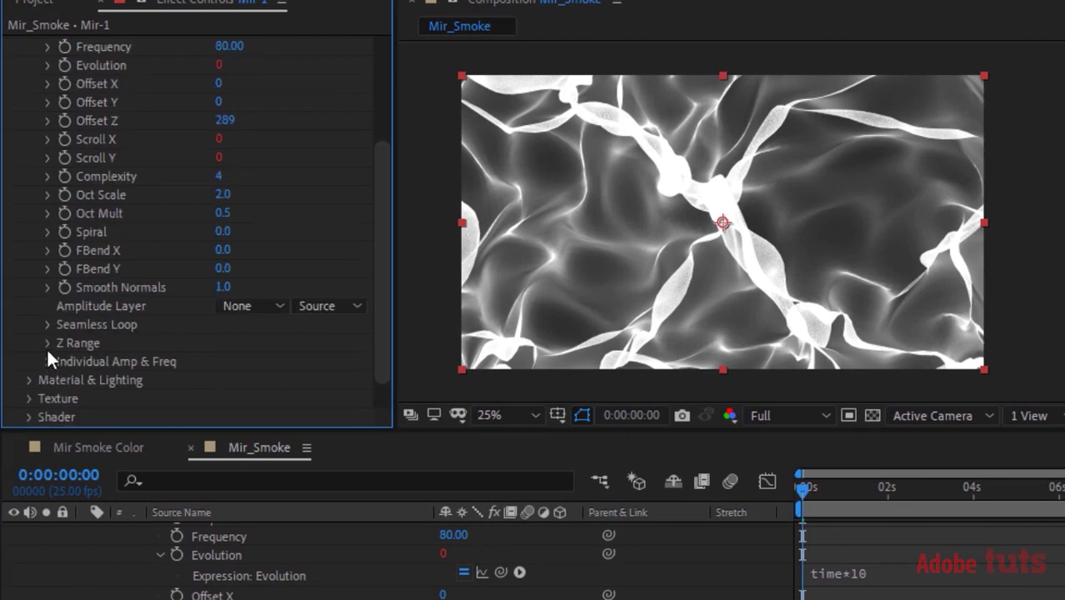
{"action": "left_click", "coordinate": [47, 342]}
{"action": "left_click", "coordinate": [47, 342]}
{"action": "scroll", "coordinate": [371, 188], "scroll_direction": "up", "scroll_amount": 3}
{"action": "left_click", "coordinate": [29, 85]}
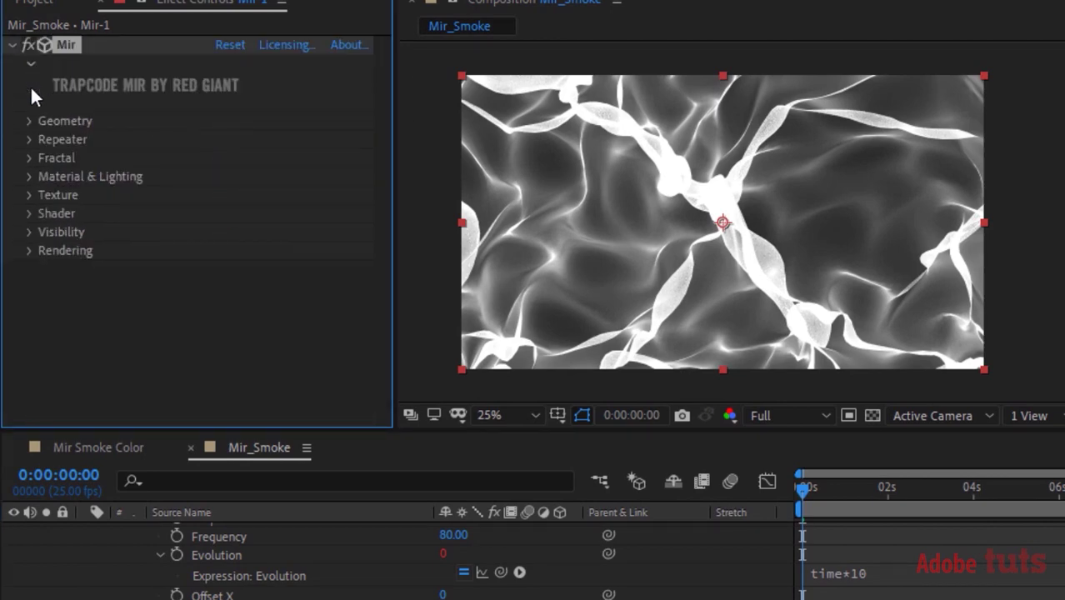
Lower the Material & Lighting Opacity to 20.
{"action": "left_click", "coordinate": [28, 176]}
{"action": "scroll", "coordinate": [25, 179], "scroll_direction": "down", "scroll_amount": 1}
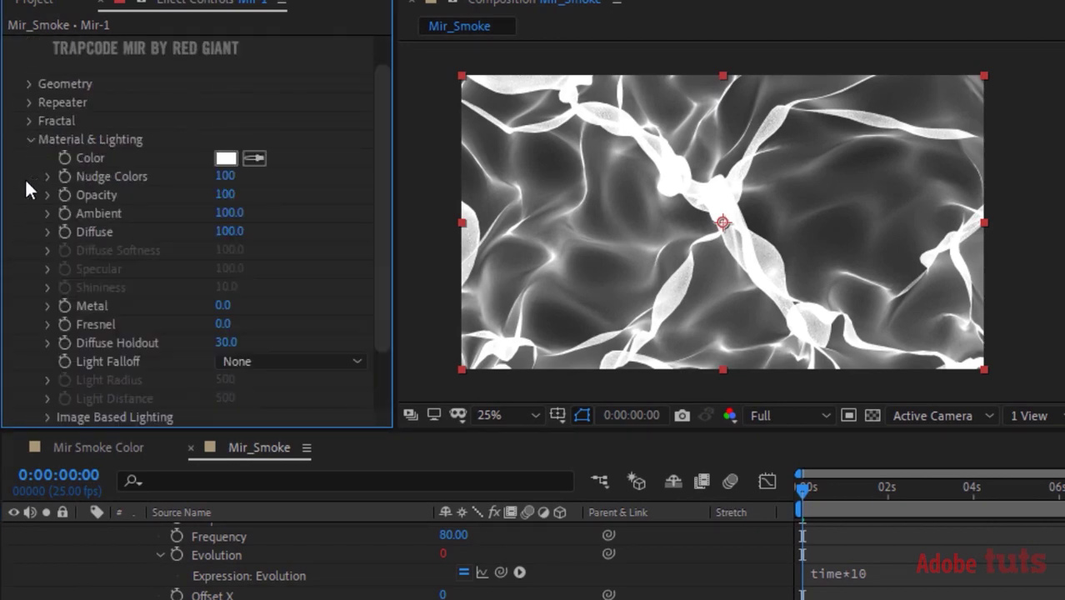
{"action": "left_click", "coordinate": [223, 196]}
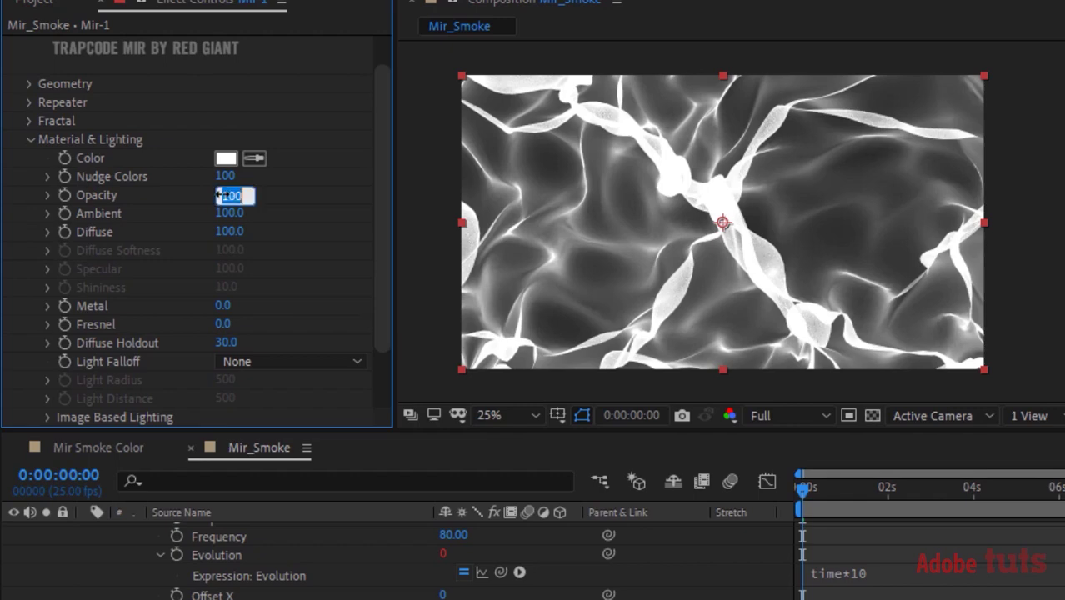
{"action": "type", "text": "25"}
{"action": "key", "text": "Return"}
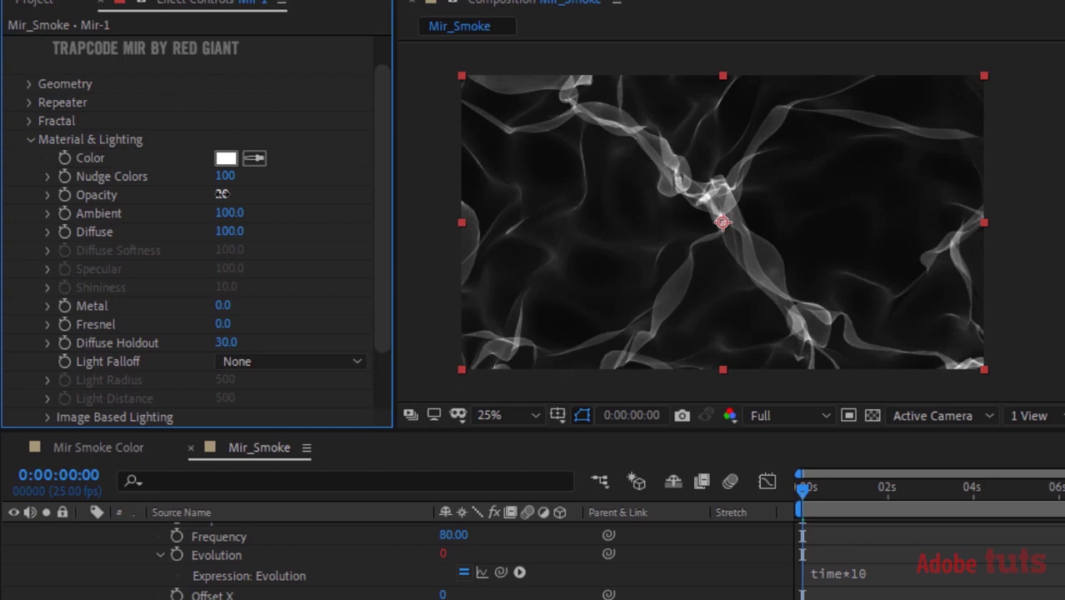
{"action": "left_click", "coordinate": [222, 194]}
{"action": "type", "text": "20"}
Set Shader Normal Affect to 100 and turn Ambient Occlusion off.
{"action": "left_click", "coordinate": [30, 139]}
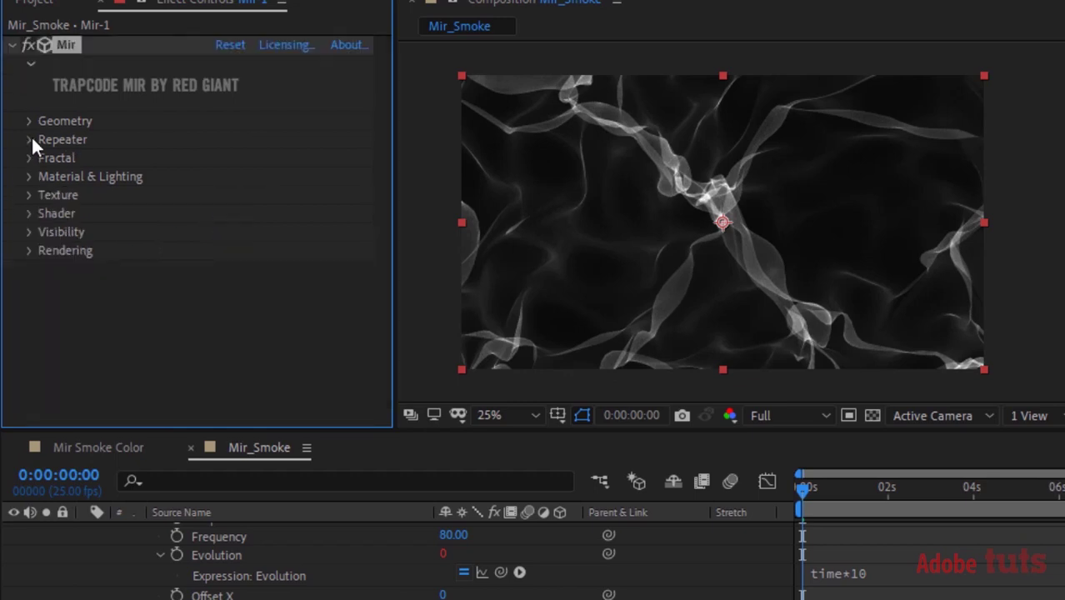
{"action": "left_click", "coordinate": [29, 195]}
{"action": "left_click", "coordinate": [28, 194]}
{"action": "left_click", "coordinate": [29, 214]}
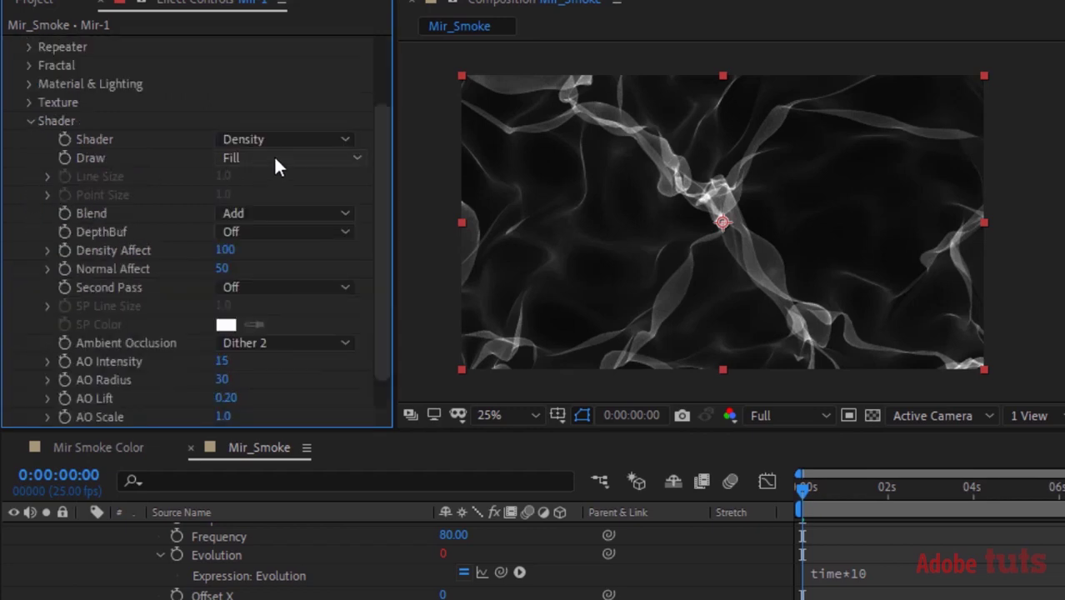
{"action": "left_click", "coordinate": [222, 268]}
{"action": "type", "text": "100"}
{"action": "key", "text": "Return"}
{"action": "left_click", "coordinate": [275, 346]}
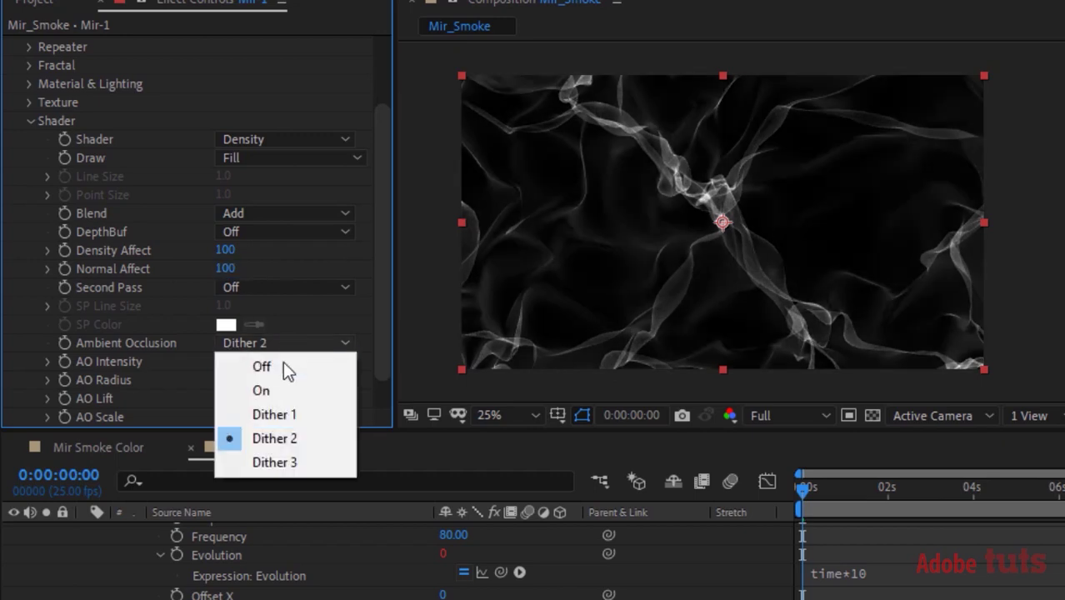
{"action": "left_click", "coordinate": [283, 367]}
{"action": "left_click", "coordinate": [30, 121]}
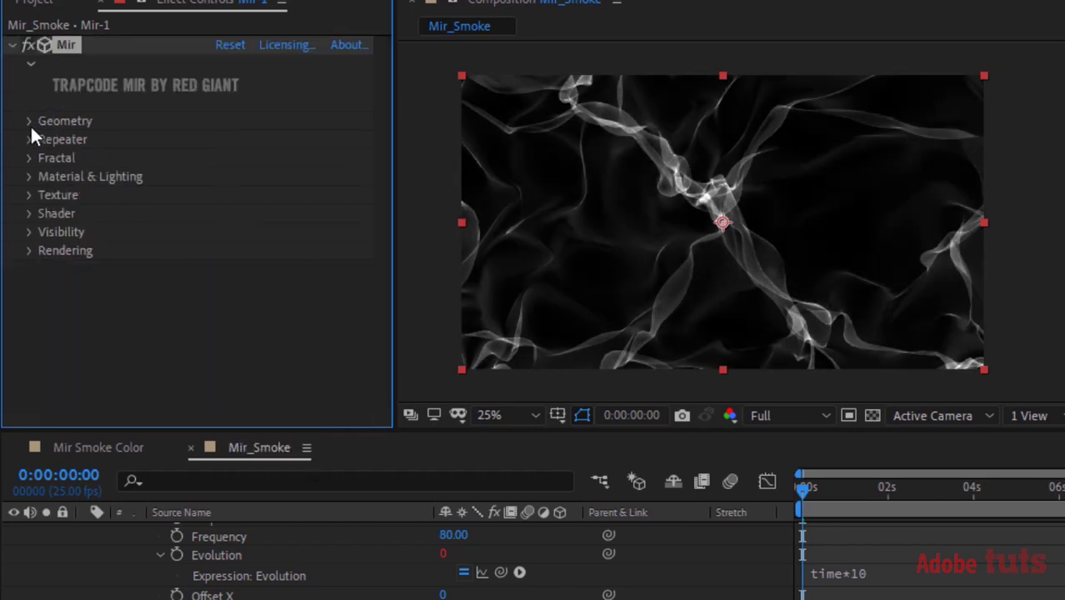
Set Visibility Far to 5000, Fog Start 4000 and Fog End 5000.
{"action": "left_click", "coordinate": [30, 234]}
{"action": "left_click", "coordinate": [236, 269]}
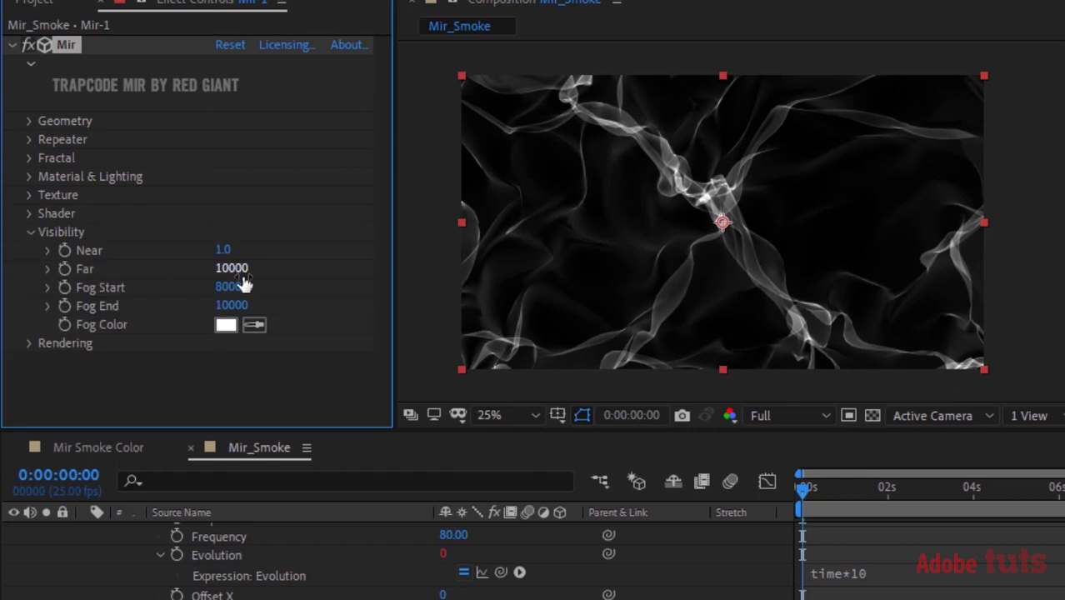
{"action": "type", "text": "5000"}
{"action": "key", "text": "Tab"}
{"action": "type", "text": "4000"}
{"action": "key", "text": "Tab"}
{"action": "type", "text": "5000"}
{"action": "key", "text": "Return"}
{"action": "left_click", "coordinate": [29, 230]}
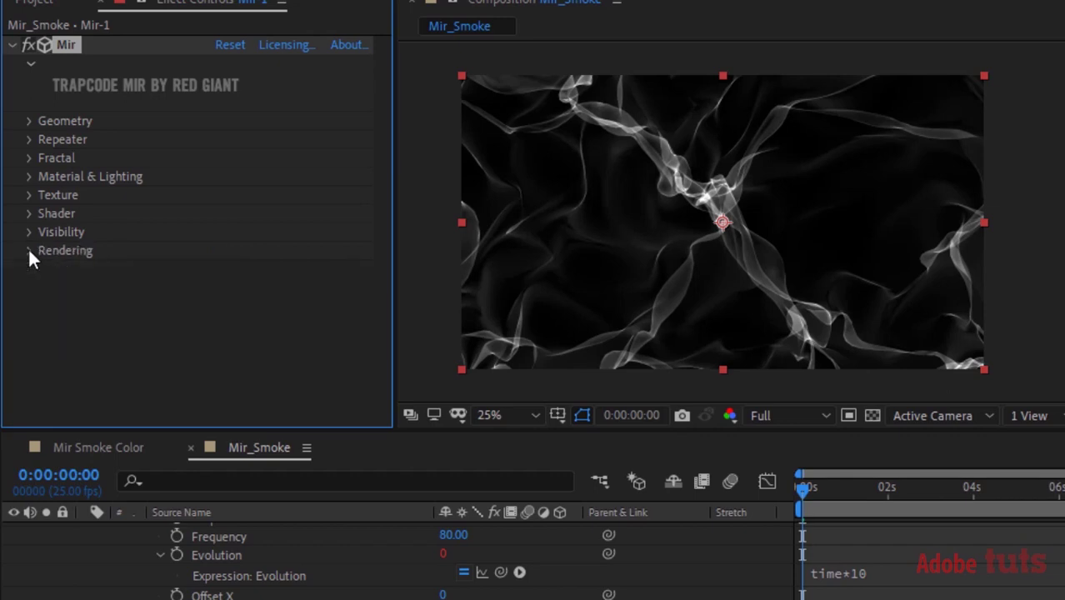
{"action": "left_click", "coordinate": [28, 251]}
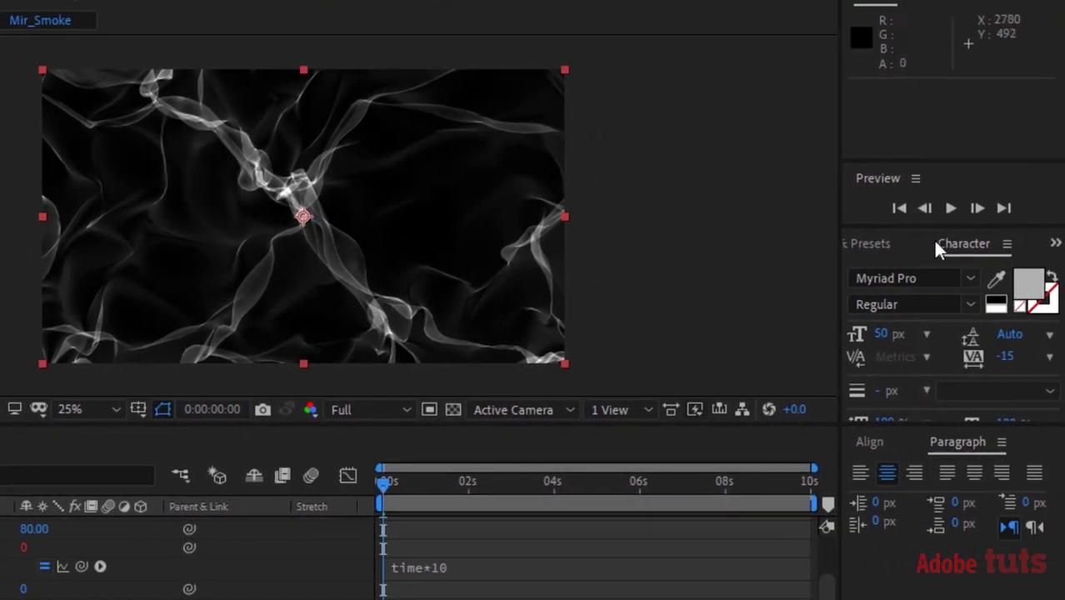
Apply Fast Box Blur to Mir-1 with Blur Radius 20 and 1 iteration.
{"action": "left_click", "coordinate": [875, 243]}
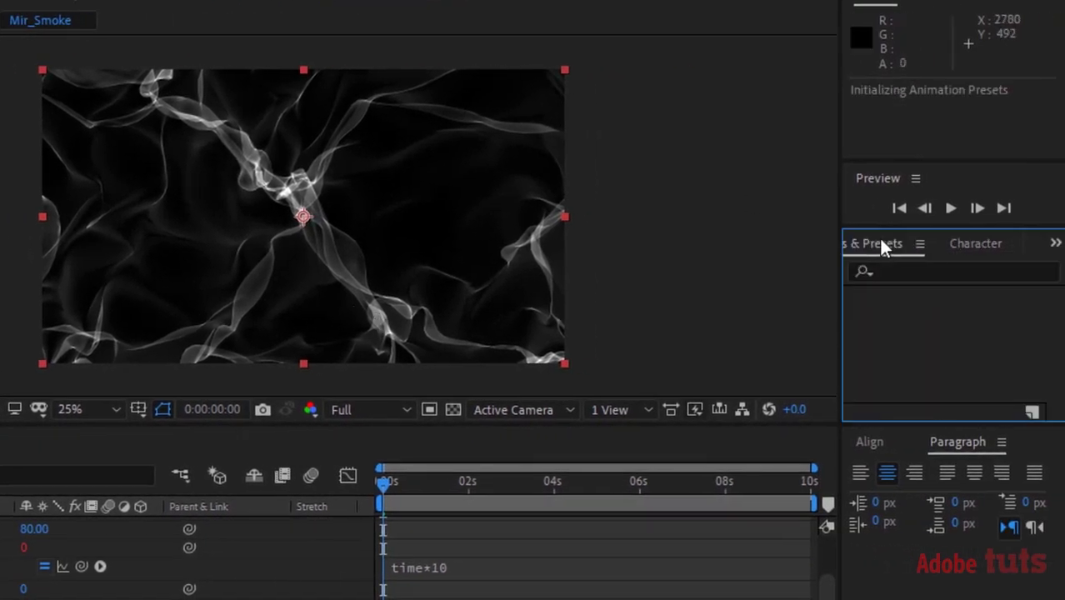
{"action": "type", "text": "fast"}
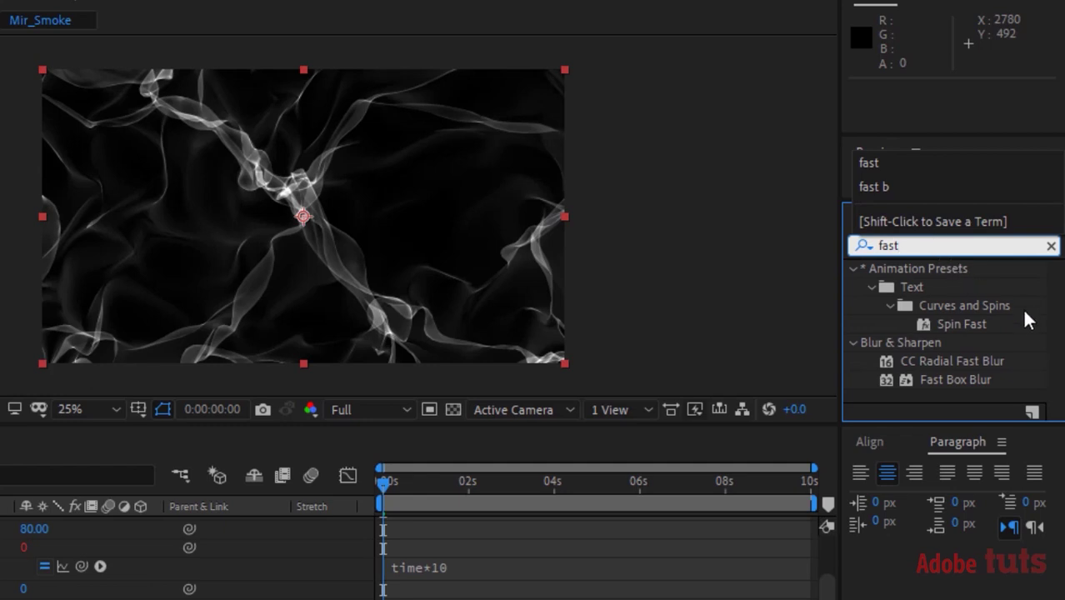
{"action": "left_click_drag", "start_coordinate": [959, 379], "coordinate": [75, 542]}
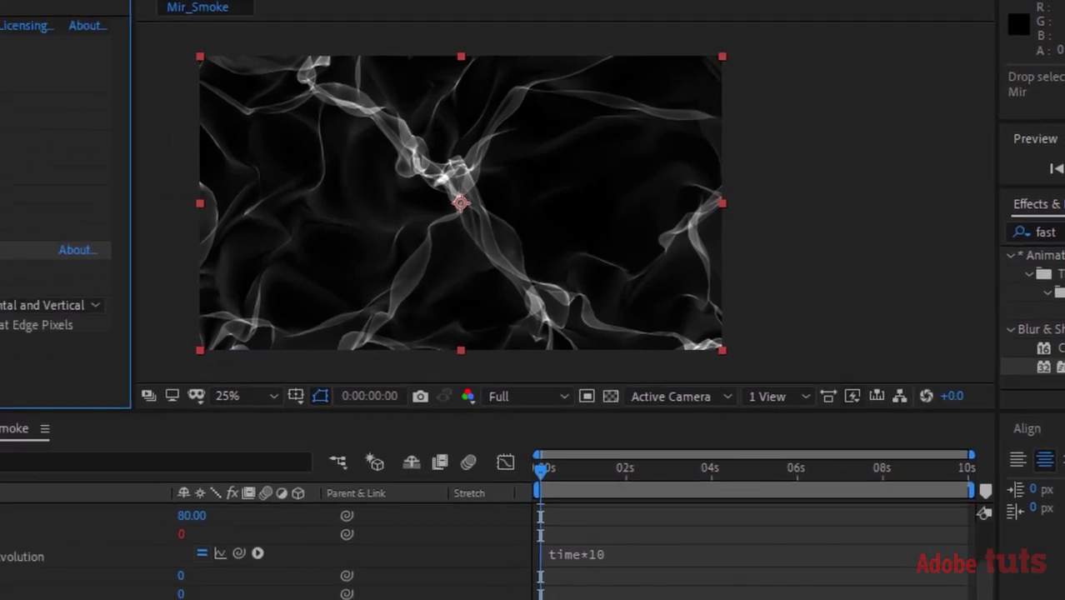
{"action": "left_click", "coordinate": [227, 245]}
{"action": "type", "text": "20"}
{"action": "key", "text": "Tab"}
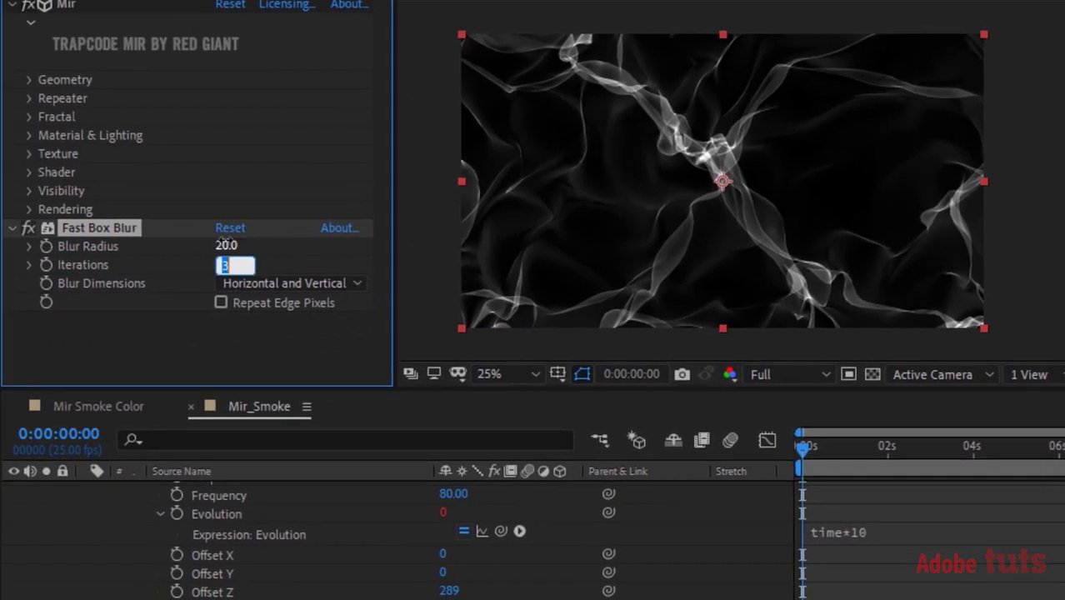
{"action": "type", "text": "1"}
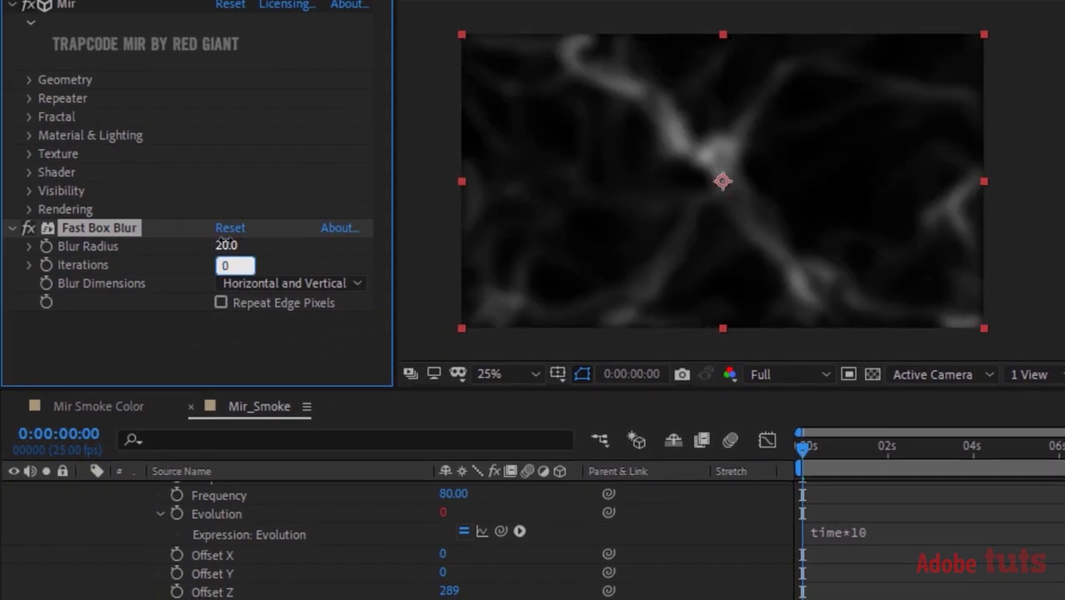
{"action": "key", "text": "Return"}
{"action": "left_click", "coordinate": [11, 229]}
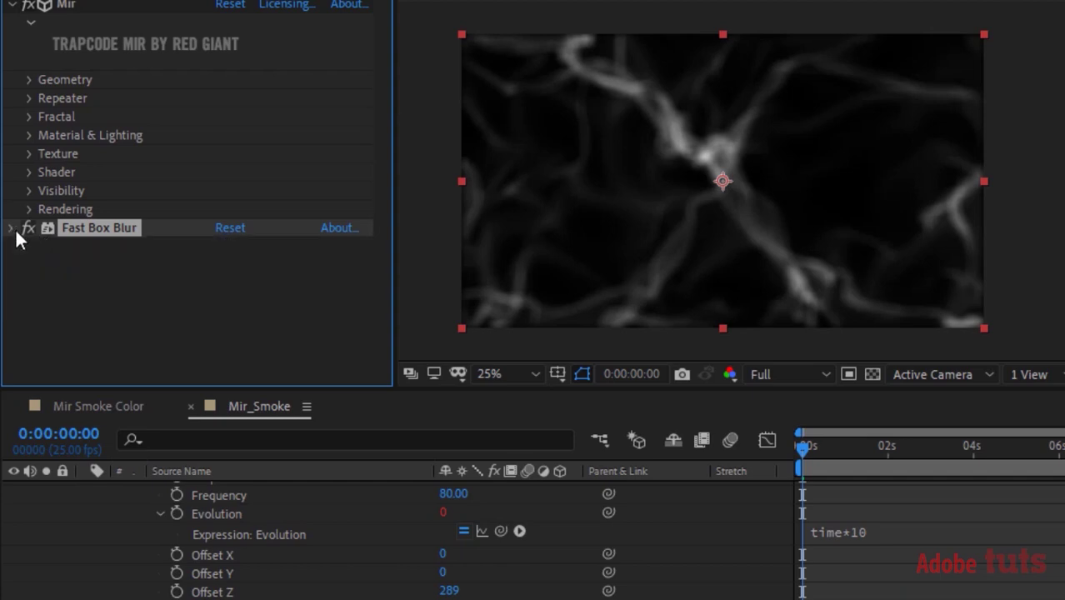
{"action": "left_click", "coordinate": [12, 6]}
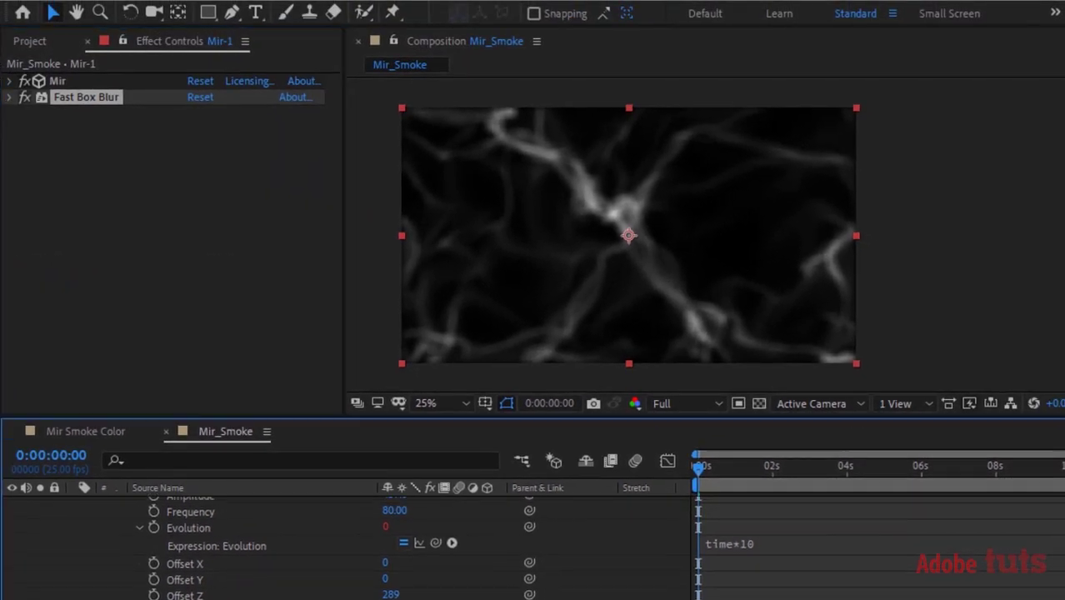
Duplicate the Mir-1 layer and rename the copy Mir-2.
{"action": "key", "text": "e"}
{"action": "left_click", "coordinate": [73, 505]}
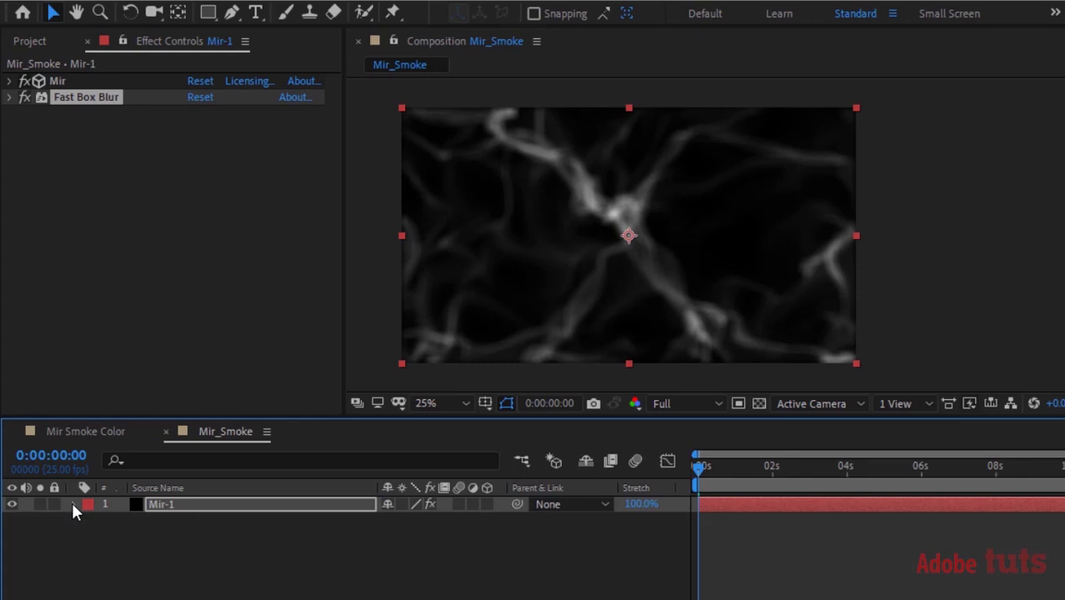
{"action": "left_click", "coordinate": [177, 507]}
{"action": "key", "text": "ctrl+d"}
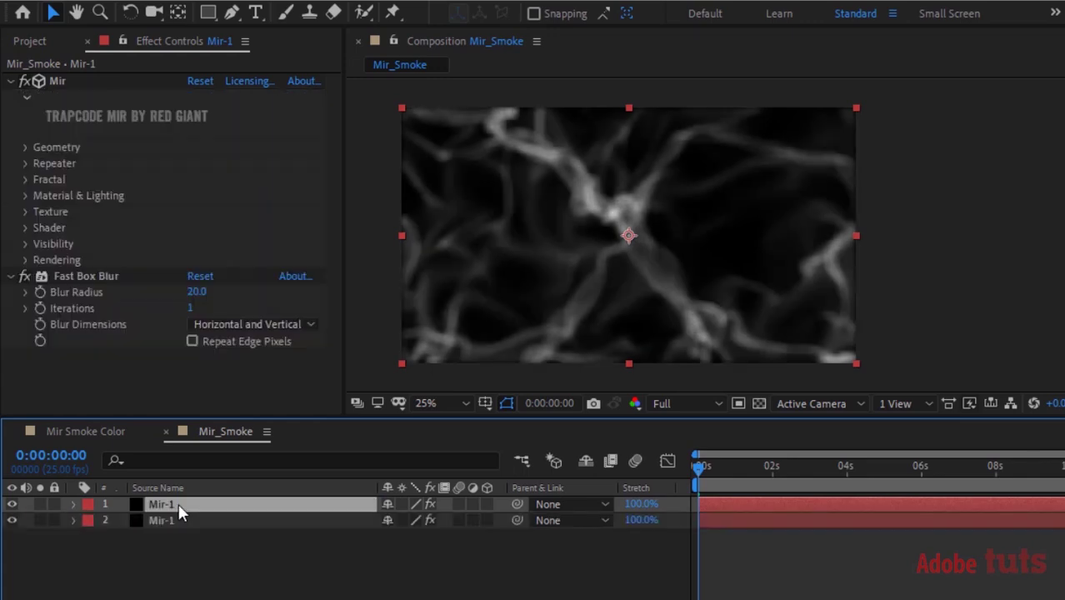
{"action": "key", "text": "Return"}
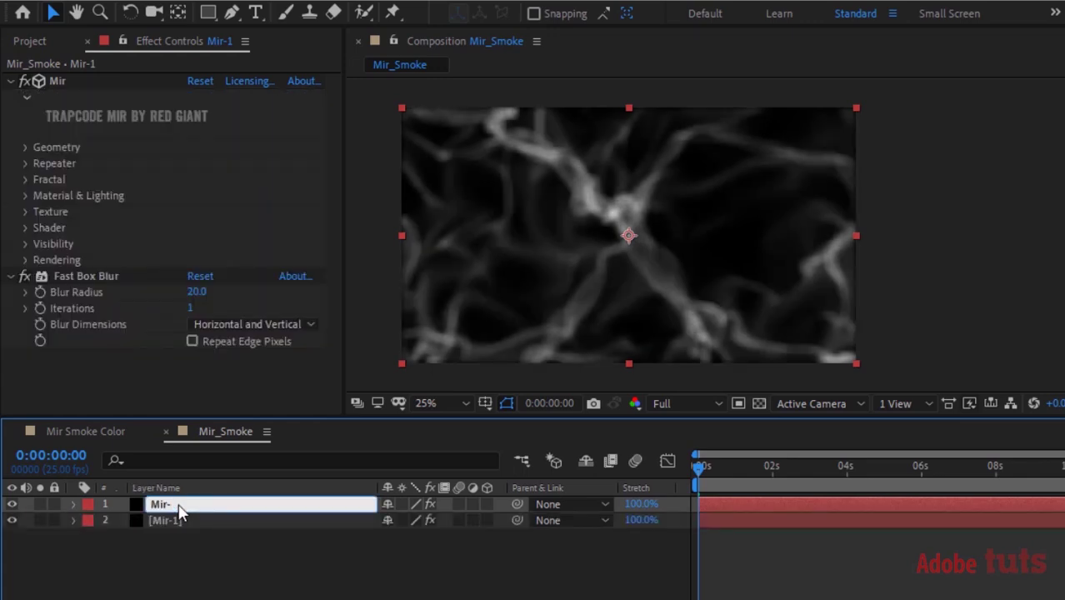
{"action": "type", "text": "Mir-2"}
{"action": "key", "text": "Return"}
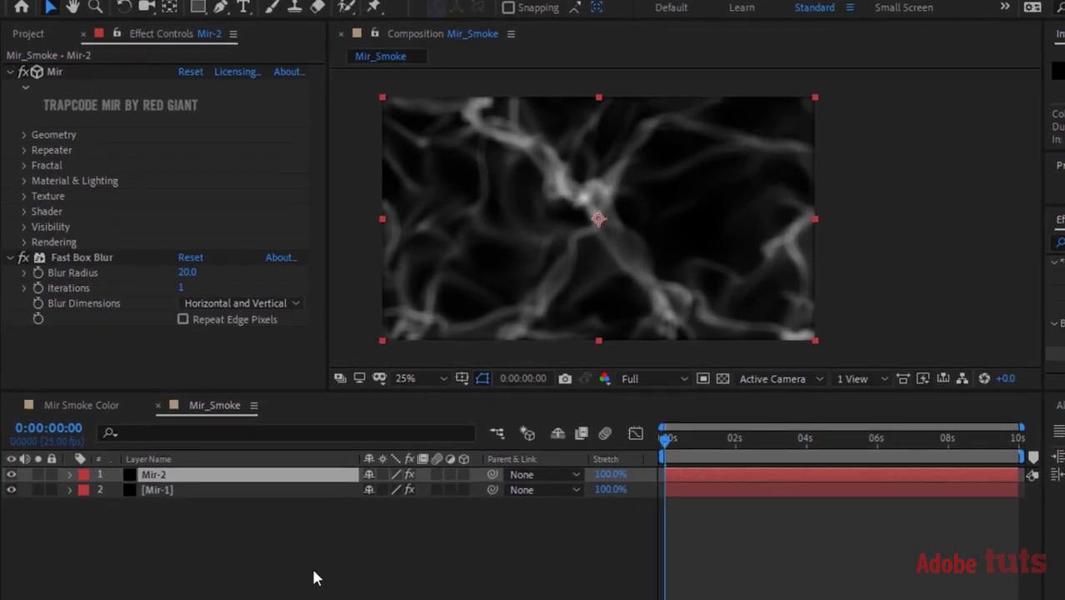
Set Mir-2's Fractal Amplitude to 396 and Frequency to 100.
{"action": "left_click", "coordinate": [23, 164]}
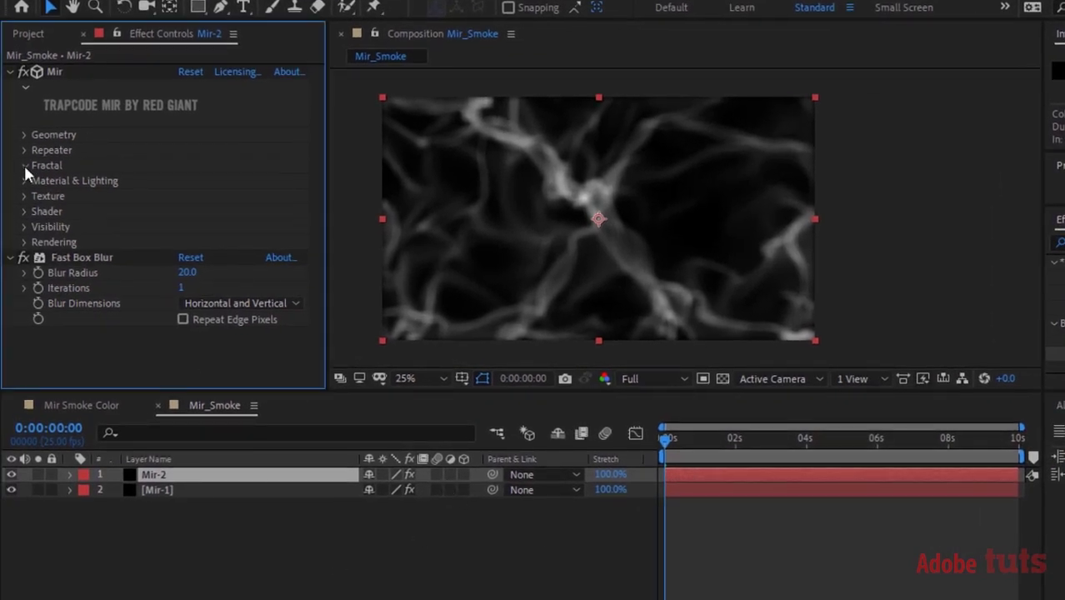
{"action": "left_click", "coordinate": [69, 476]}
{"action": "left_click", "coordinate": [87, 492]}
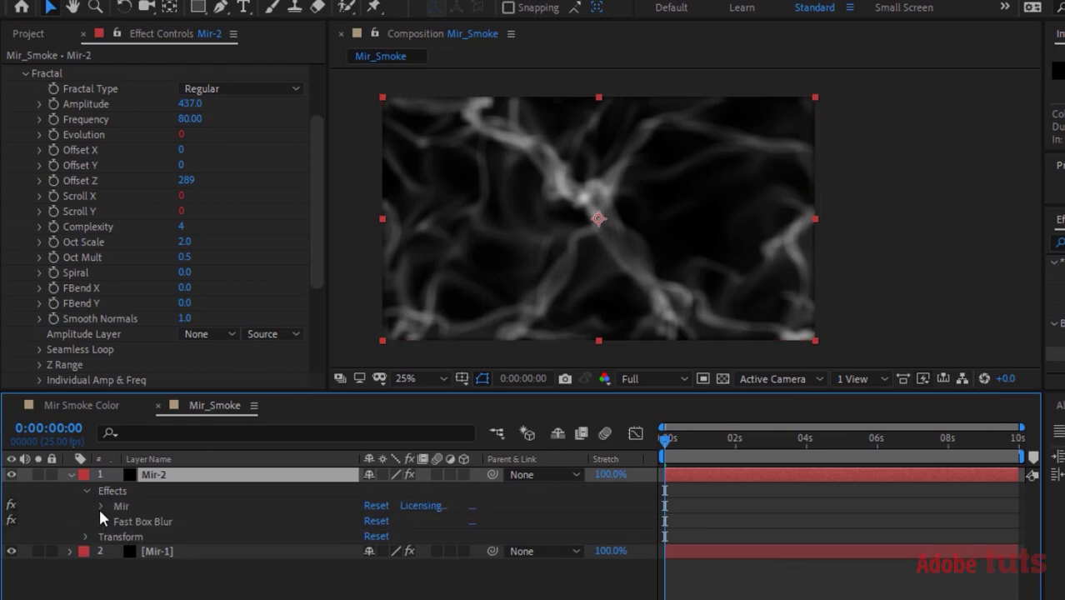
{"action": "left_click", "coordinate": [191, 104]}
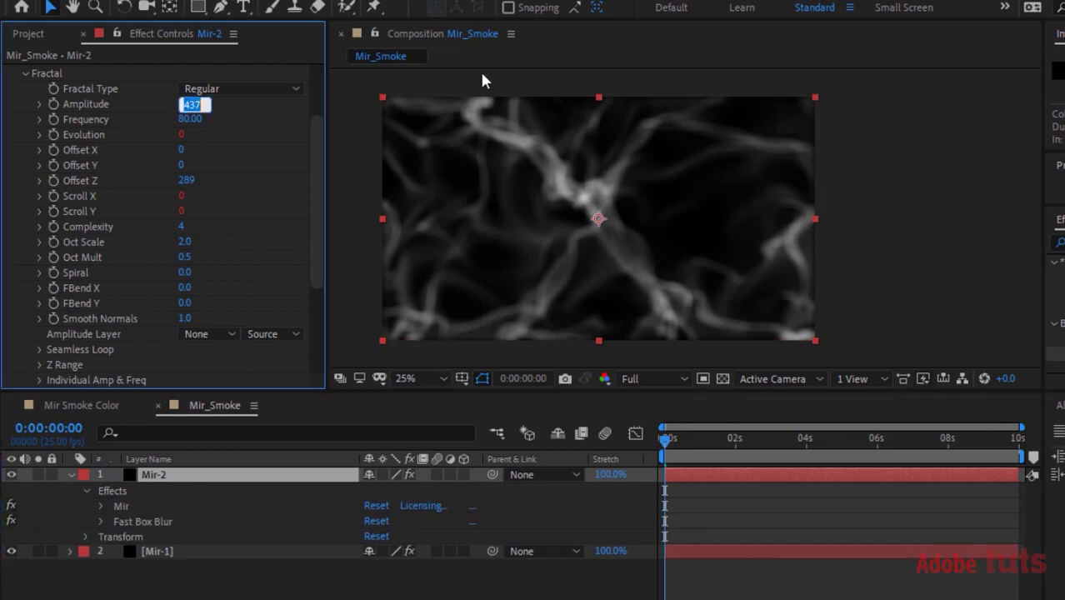
{"action": "type", "text": "396"}
{"action": "key", "text": "Tab"}
{"action": "type", "text": "100"}
{"action": "key", "text": "Return"}
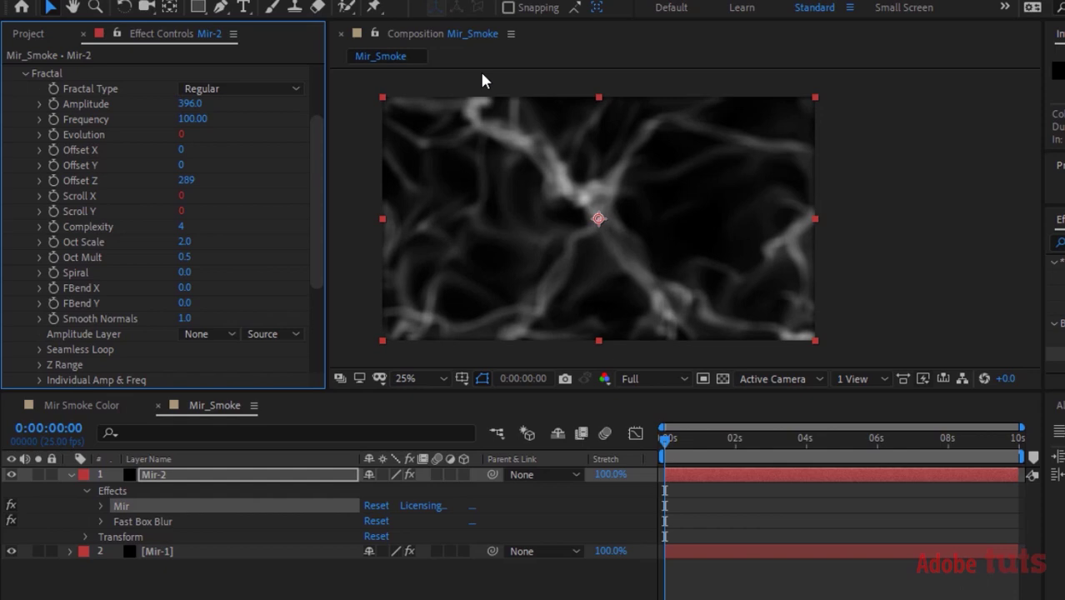
Change Mir-2's Evolution expression to time*15.
{"action": "left_click", "coordinate": [101, 506]}
{"action": "left_click", "coordinate": [114, 528]}
{"action": "left_click", "coordinate": [132, 537]}
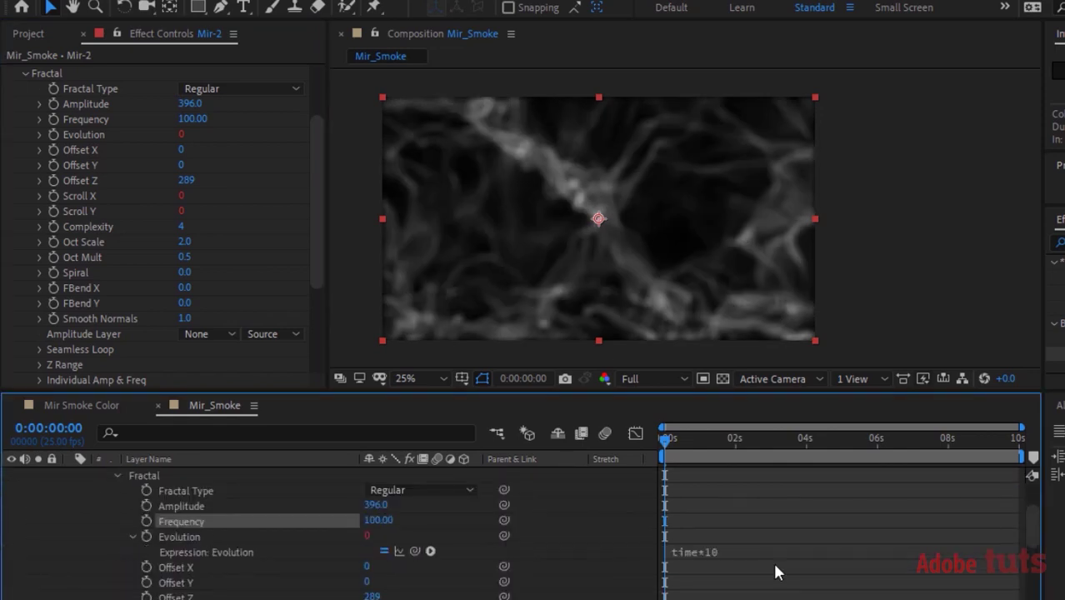
{"action": "left_click", "coordinate": [757, 552]}
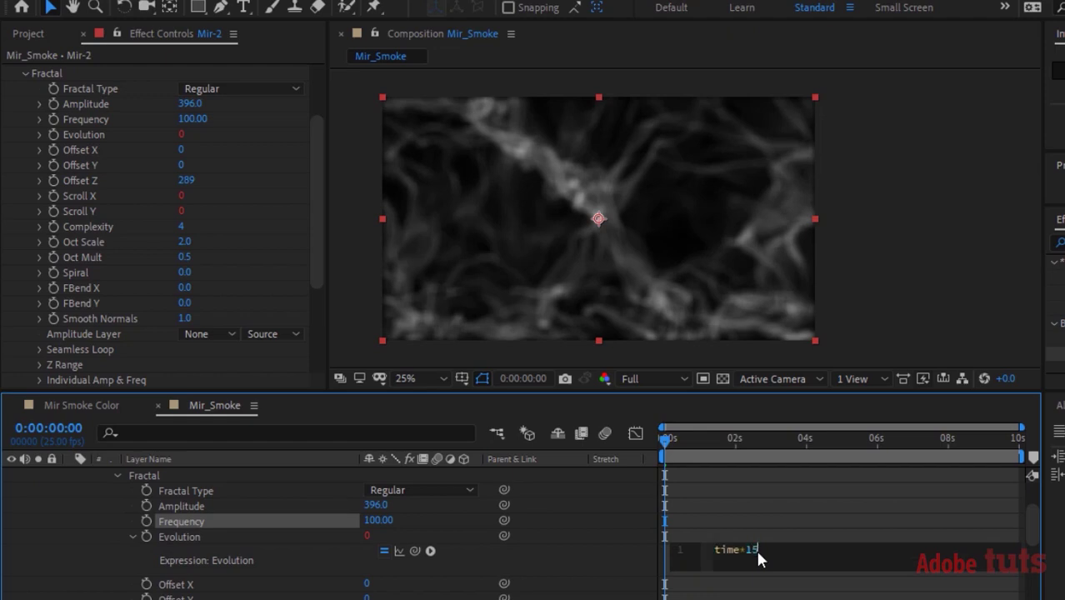
{"action": "left_click", "coordinate": [300, 570]}
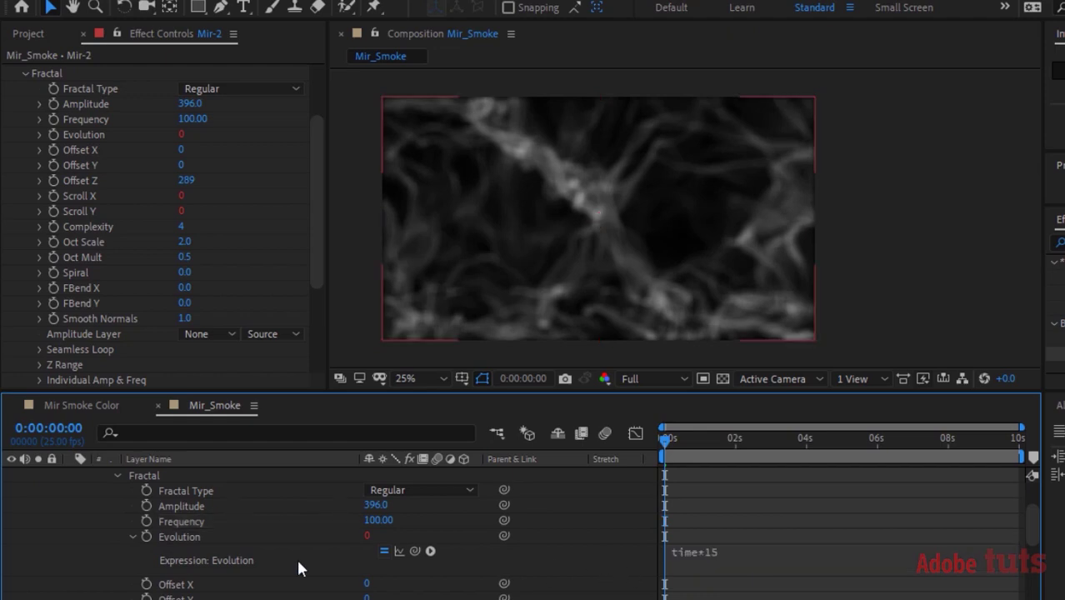
{"action": "left_click", "coordinate": [131, 536]}
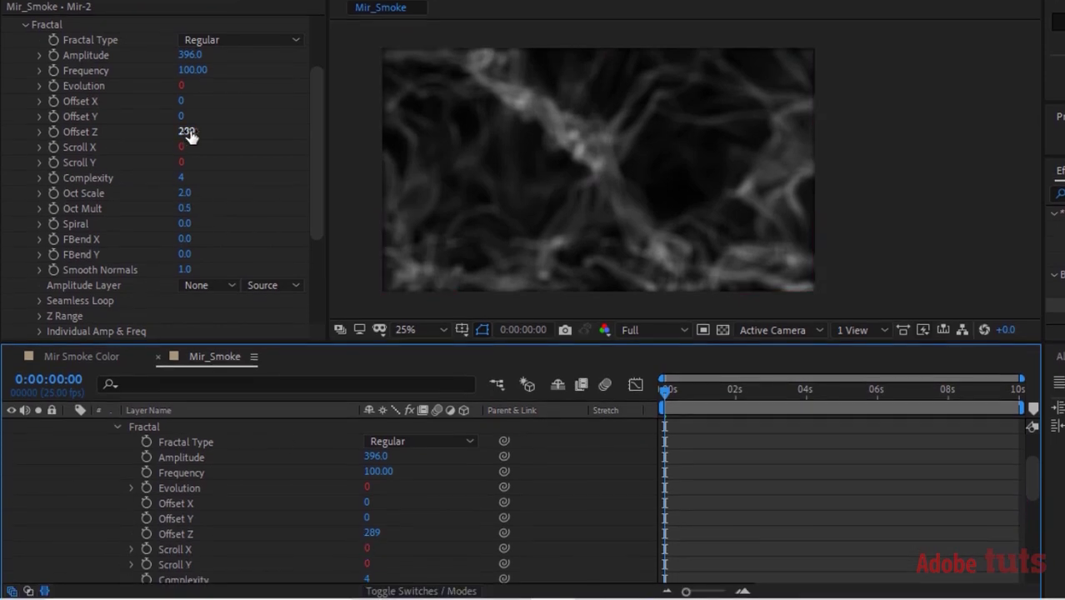
Set Offset Z to 0 and add a time*50 expression to Scroll X.
{"action": "left_click", "coordinate": [186, 131]}
{"action": "type", "text": "0"}
{"action": "key", "text": "Return"}
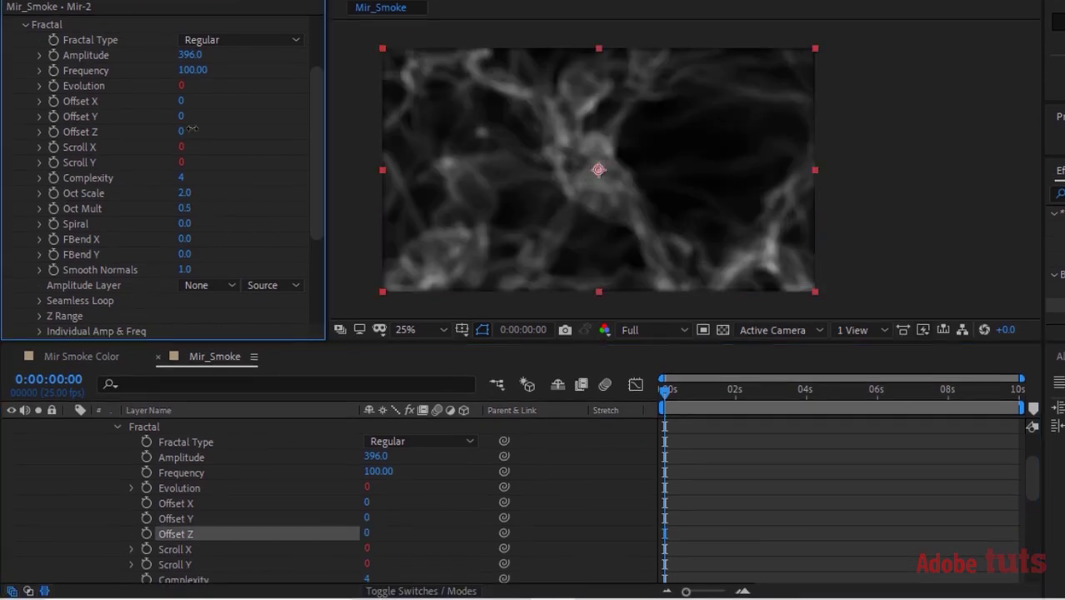
{"action": "left_click", "coordinate": [146, 550], "text": "alt"}
{"action": "type", "text": "time*"}
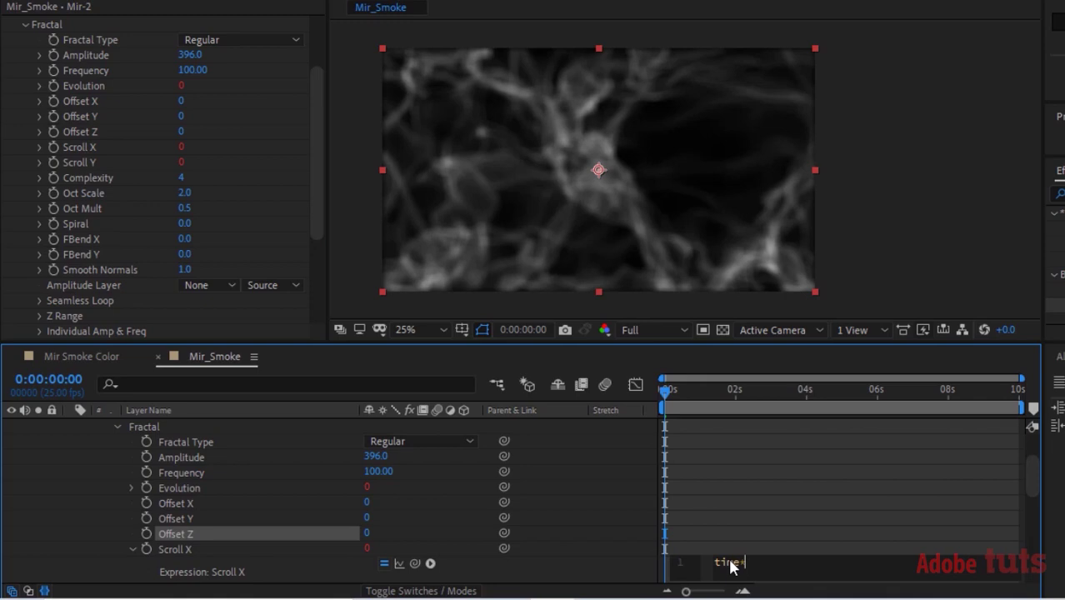
{"action": "type", "text": "50"}
{"action": "key", "text": "KP_Enter"}
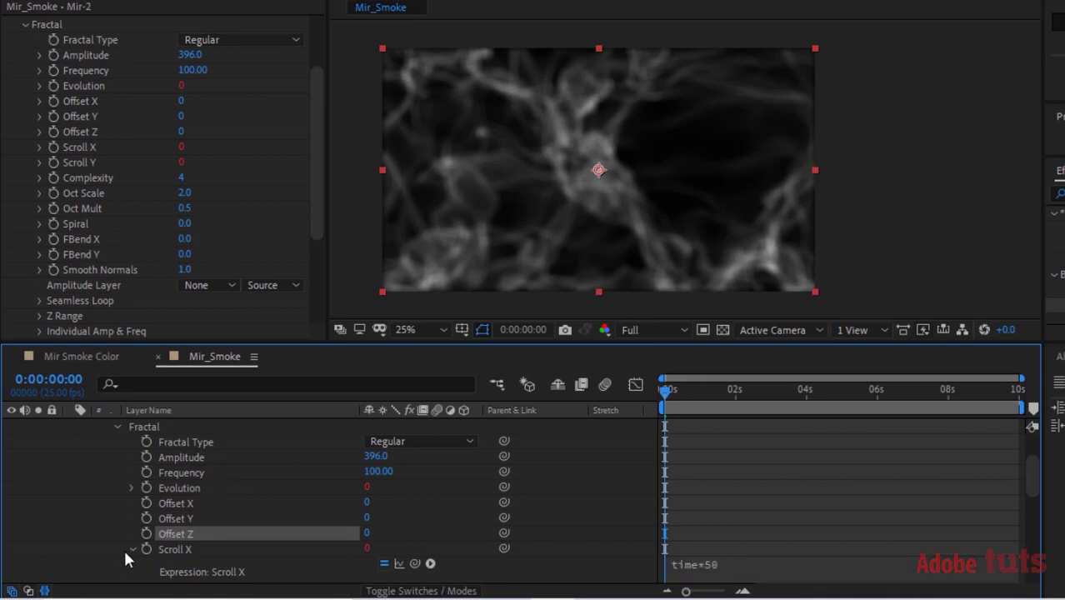
Open Scroll Y's existing expression to edit it to -time*80.
{"action": "left_click", "coordinate": [131, 550]}
{"action": "left_click_drag", "start_coordinate": [1032, 476], "coordinate": [1030, 494]}
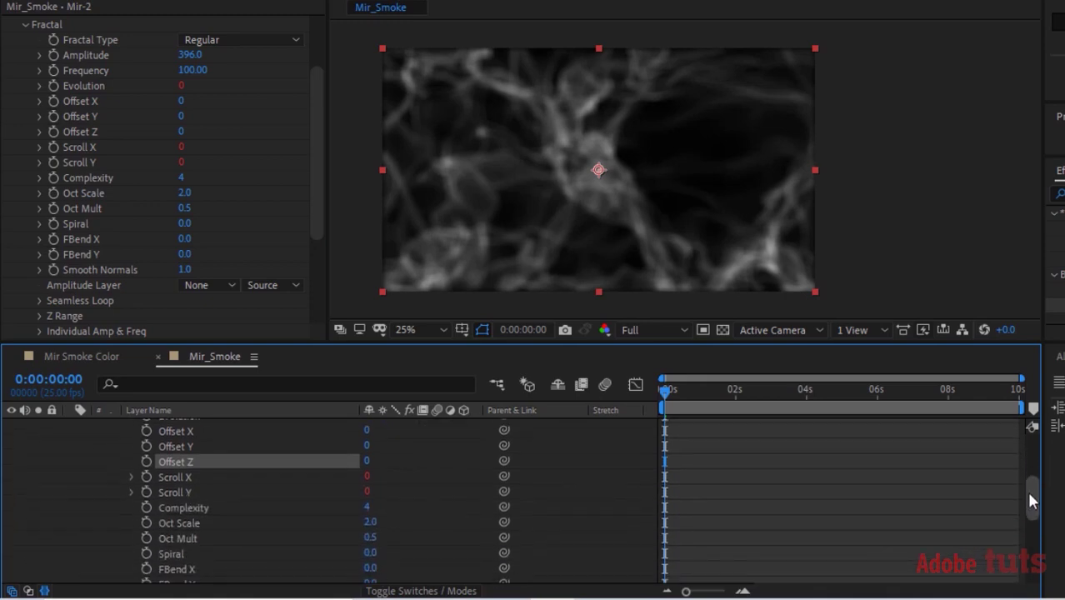
{"action": "left_click", "coordinate": [131, 492]}
{"action": "left_click", "coordinate": [741, 509]}
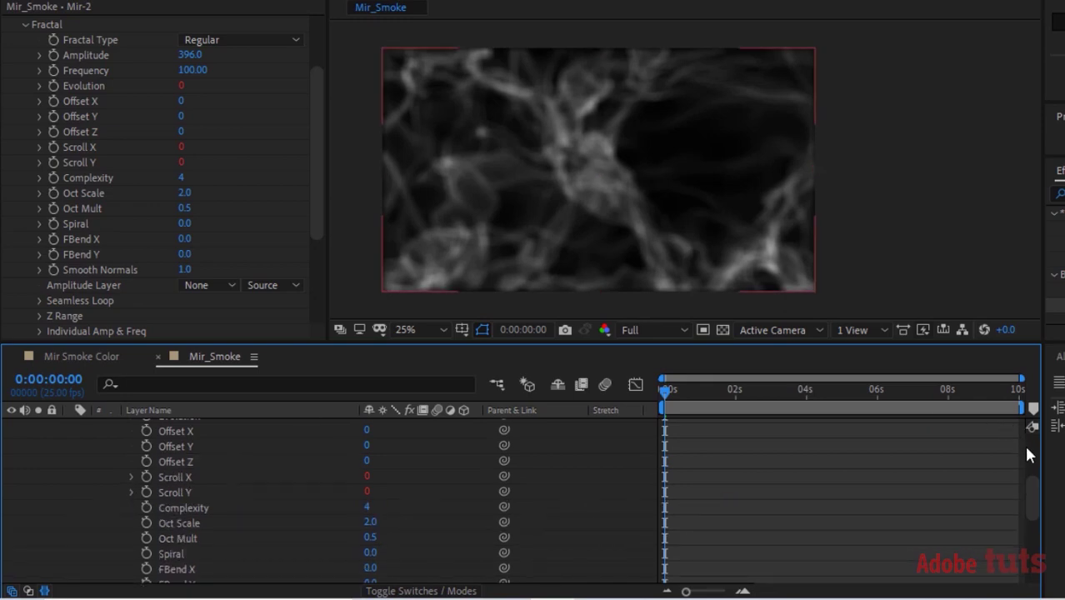
{"action": "scroll", "coordinate": [1023, 443], "scroll_direction": "up", "scroll_amount": 3}
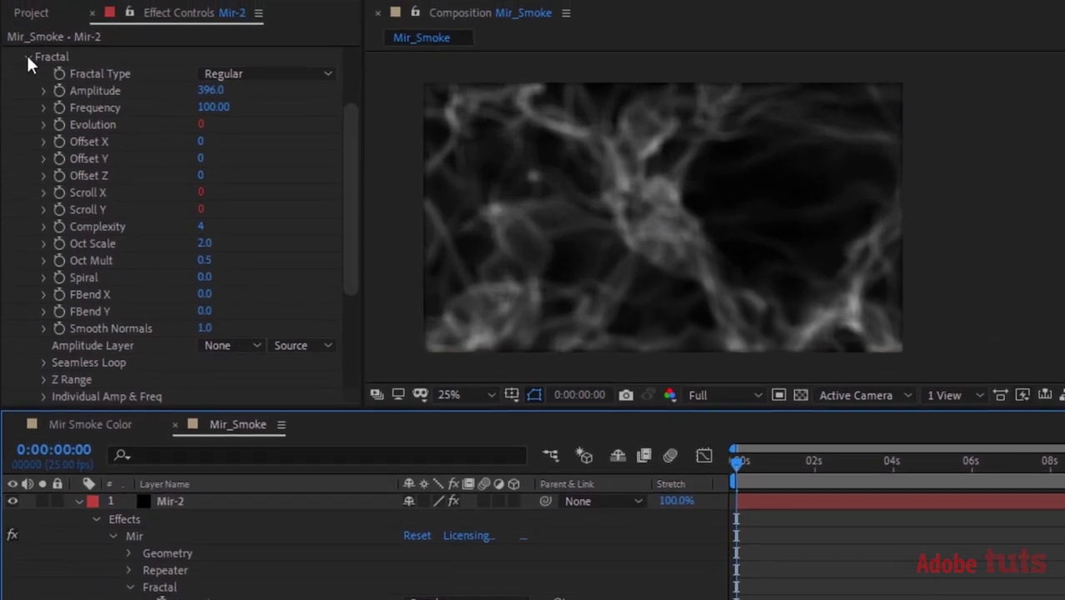
Set Mir-2's Fast Box Blur radius to 4 so the smoke wisps look crisp.
{"action": "left_click", "coordinate": [26, 25]}
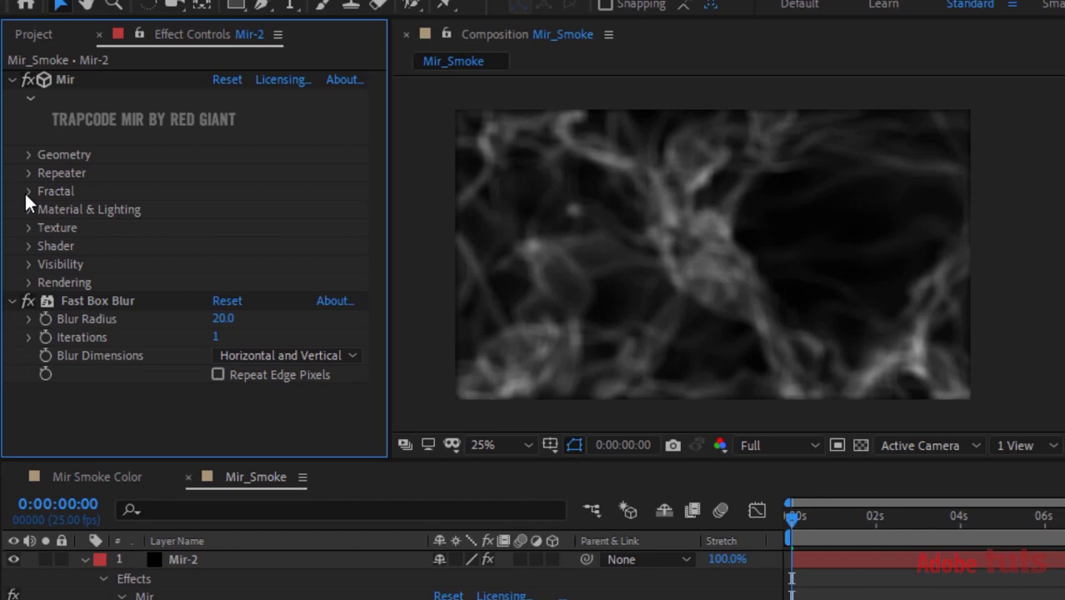
{"action": "left_click", "coordinate": [223, 318]}
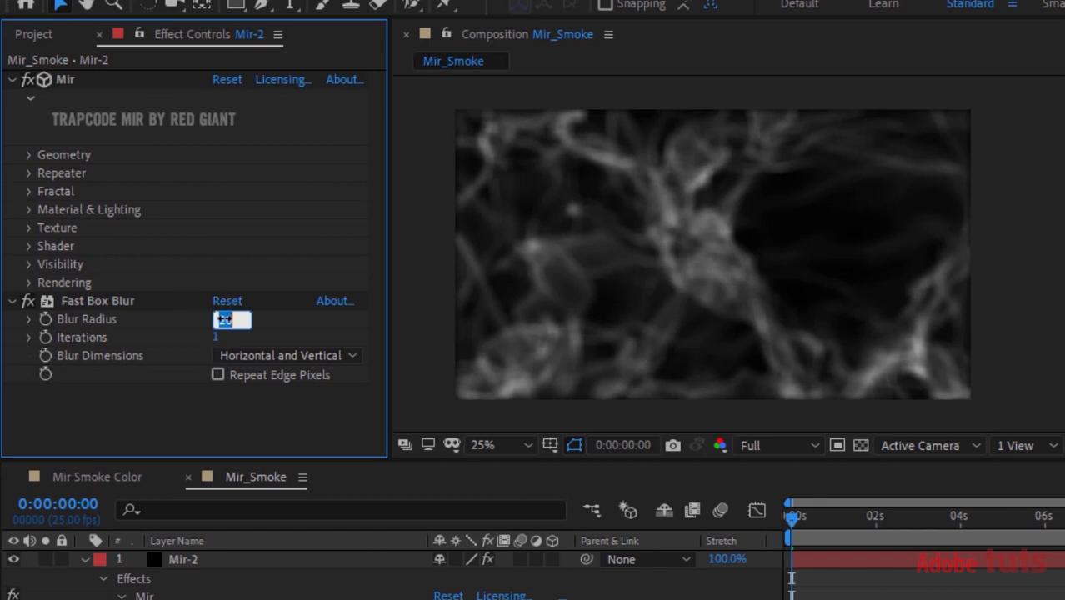
{"action": "type", "text": "4"}
{"action": "key", "text": "Return"}
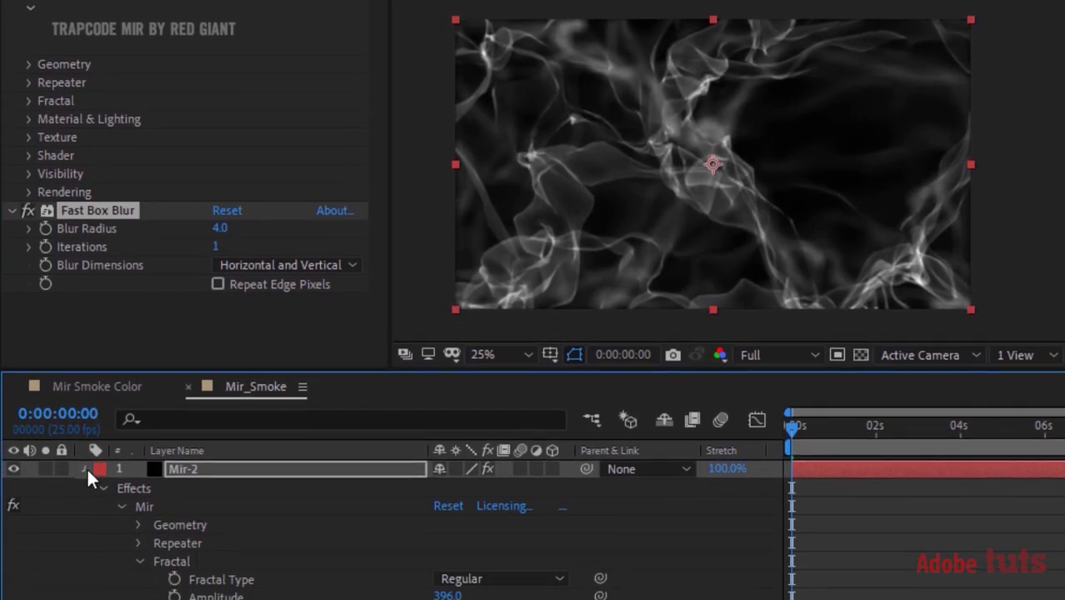
{"action": "left_click", "coordinate": [85, 468]}
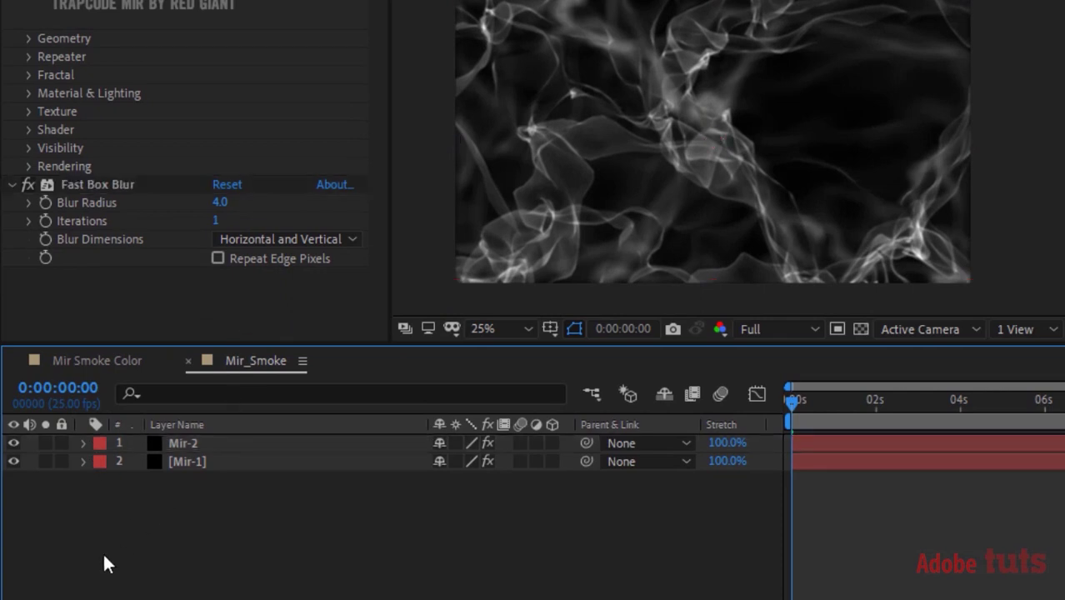
Create a new solid layer named Particles.
{"action": "key", "text": "ctrl+y"}
{"action": "type", "text": "Particles"}
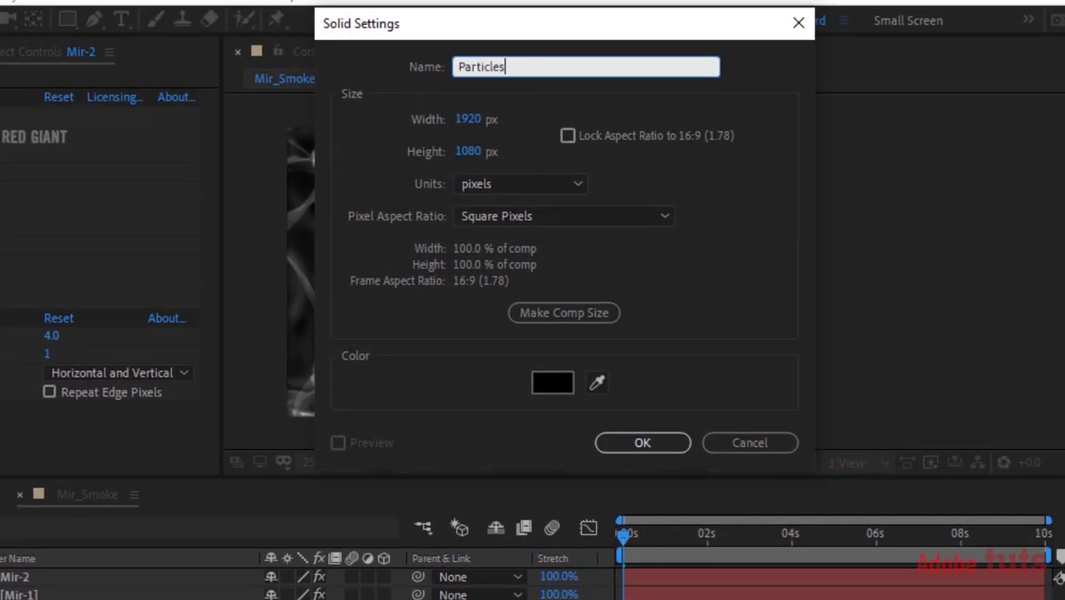
{"action": "key", "text": "Return"}
Apply Trapcode Particular to the Particles solid, solo it, and view around 2 seconds.
{"action": "right_click", "coordinate": [109, 221]}
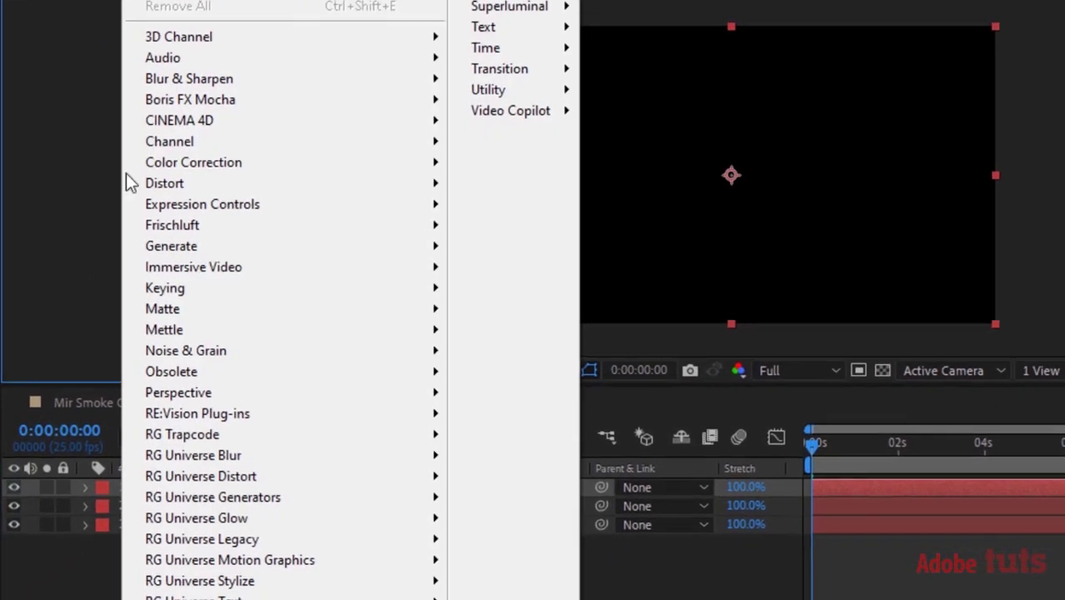
{"action": "mouse_move", "coordinate": [298, 441]}
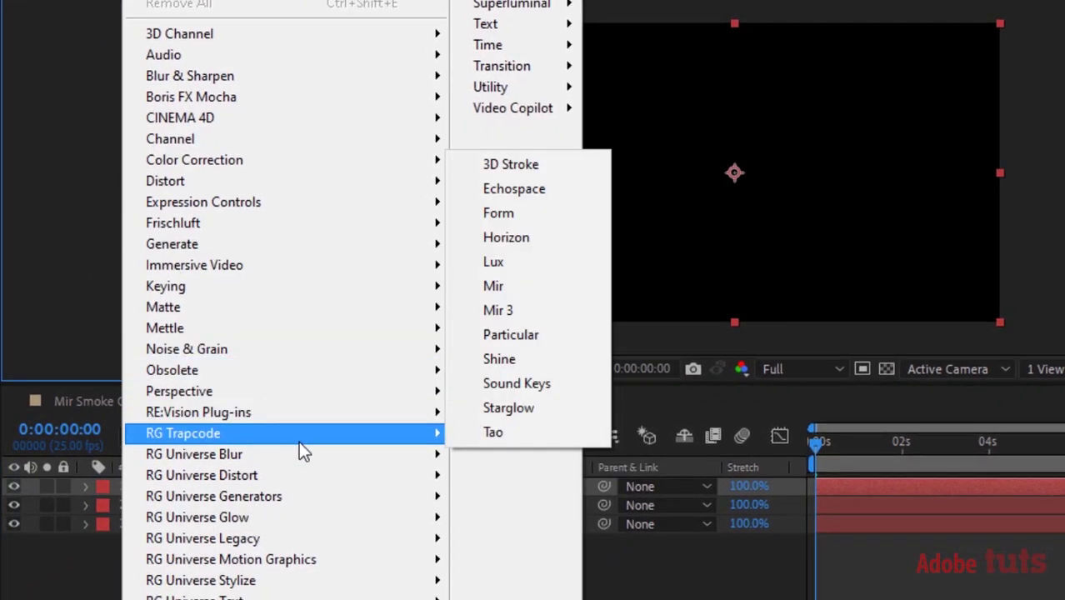
{"action": "left_click", "coordinate": [539, 337]}
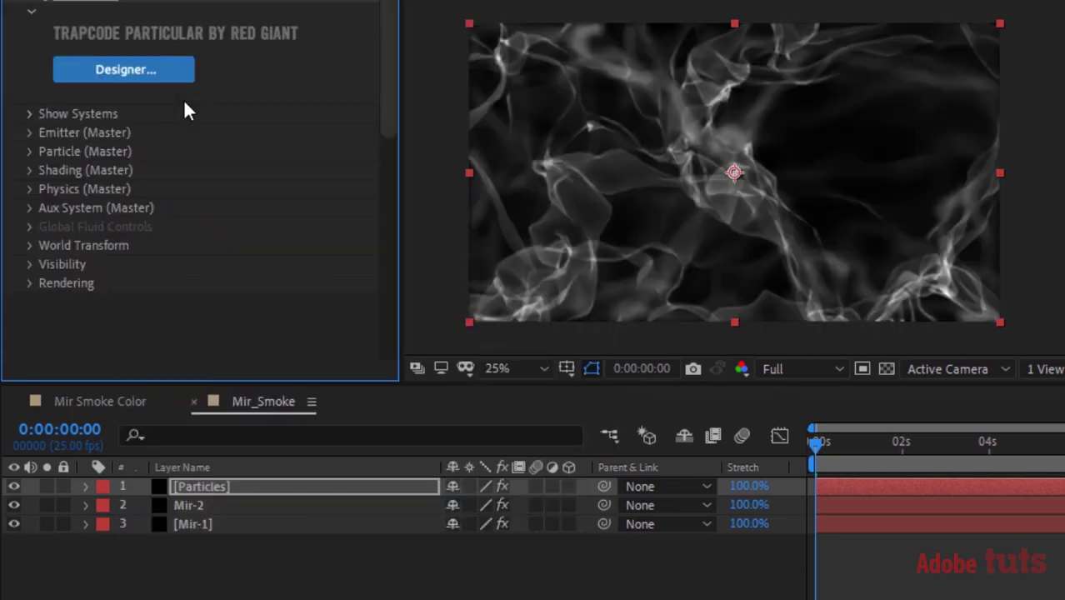
{"action": "left_click", "coordinate": [46, 486]}
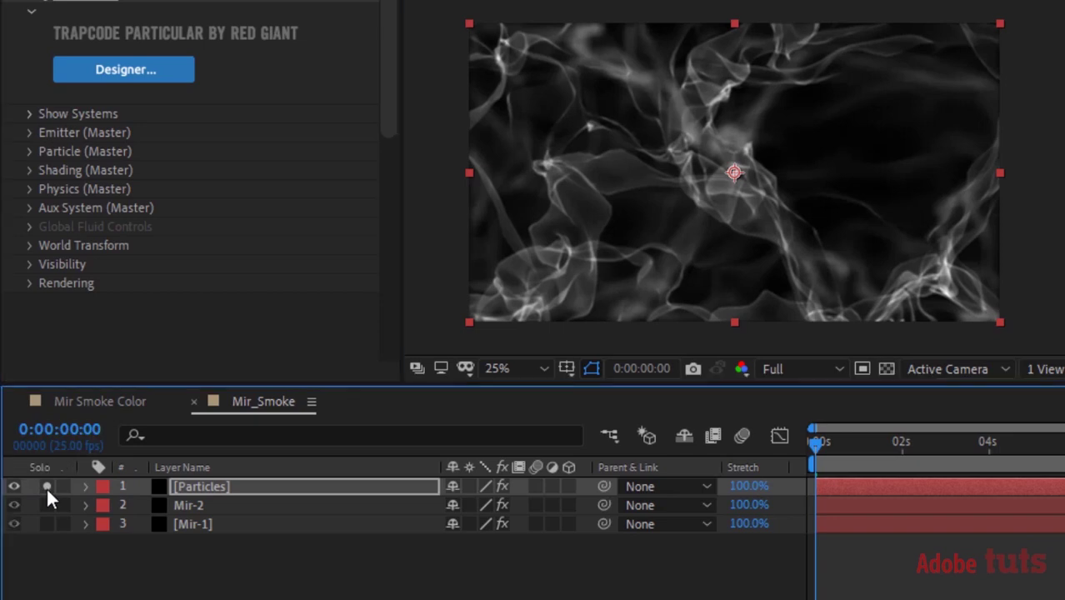
{"action": "left_click", "coordinate": [860, 453]}
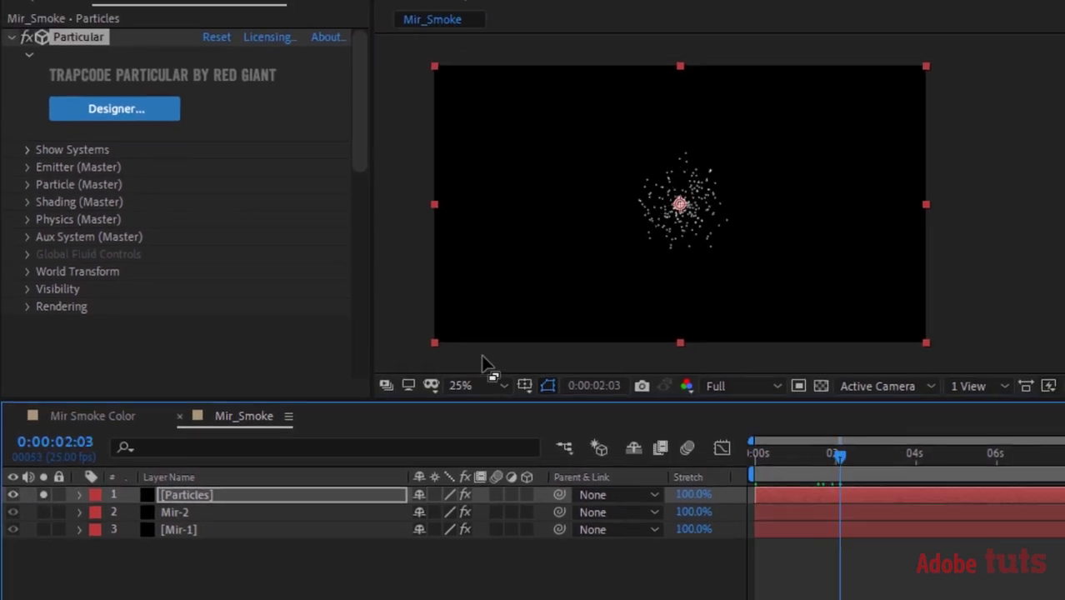
Set Particular's emitter rate to 20 particles per second.
{"action": "left_click", "coordinate": [27, 167]}
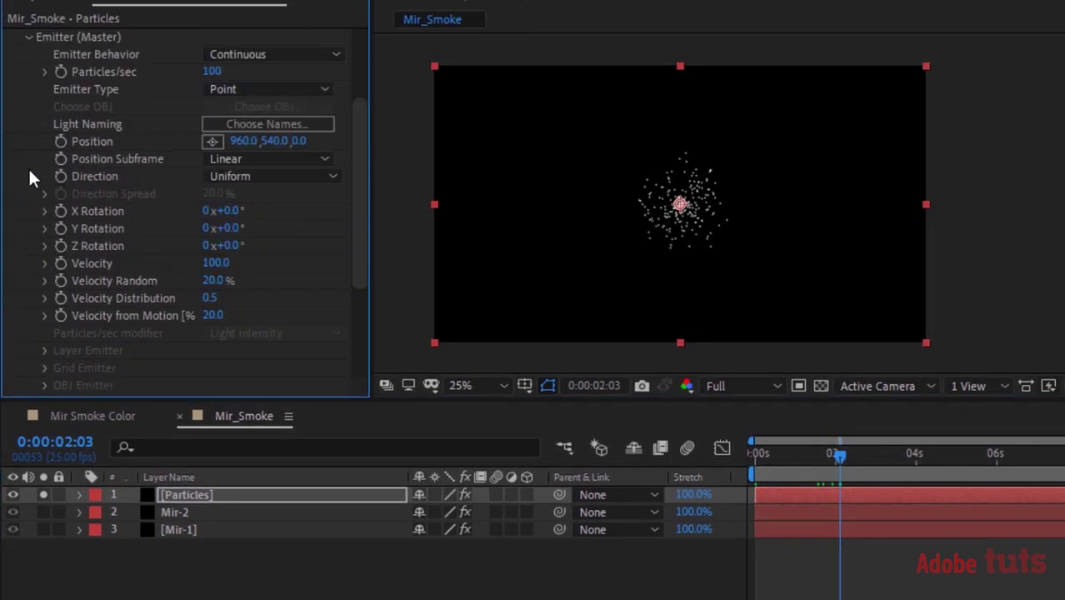
{"action": "left_click", "coordinate": [211, 72]}
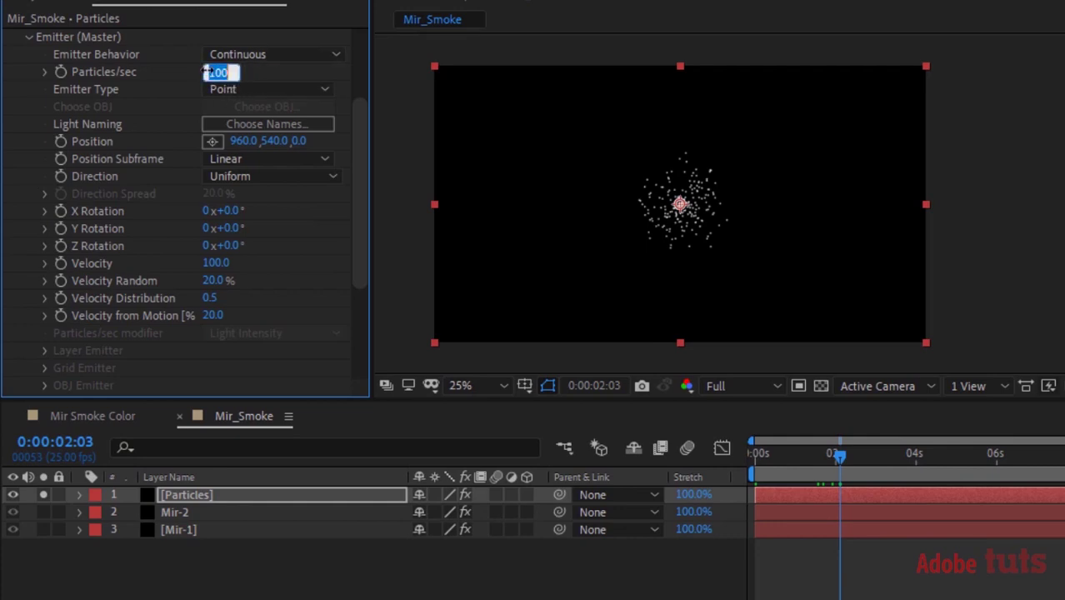
{"action": "type", "text": "20"}
{"action": "key", "text": "Return"}
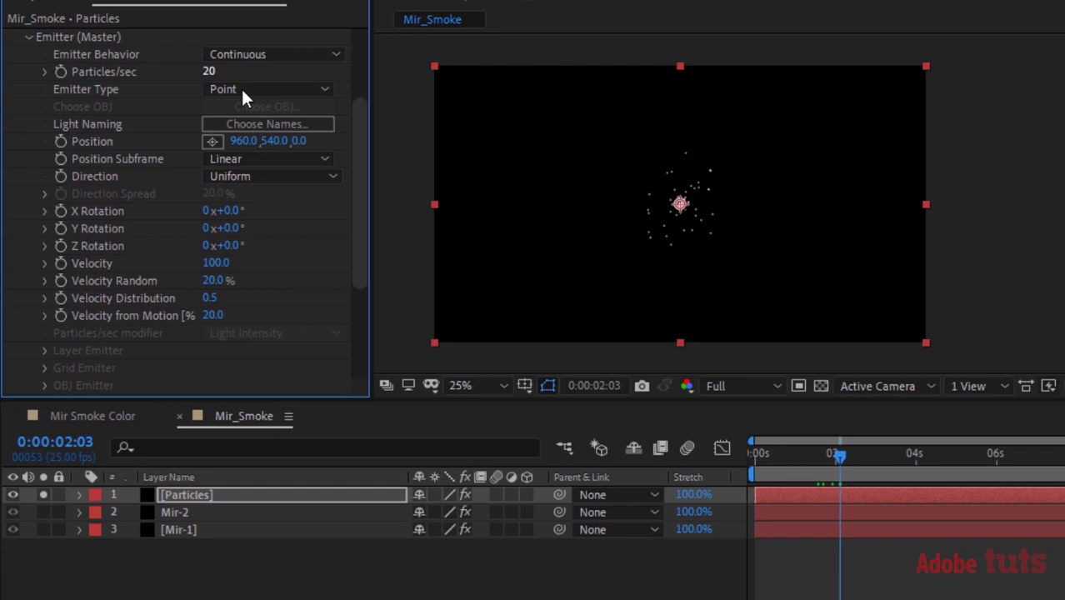
Make the emitter a Box at position -720, 1960, 3240 with XYZ Individual sizes.
{"action": "left_click", "coordinate": [280, 90]}
{"action": "left_click", "coordinate": [268, 135]}
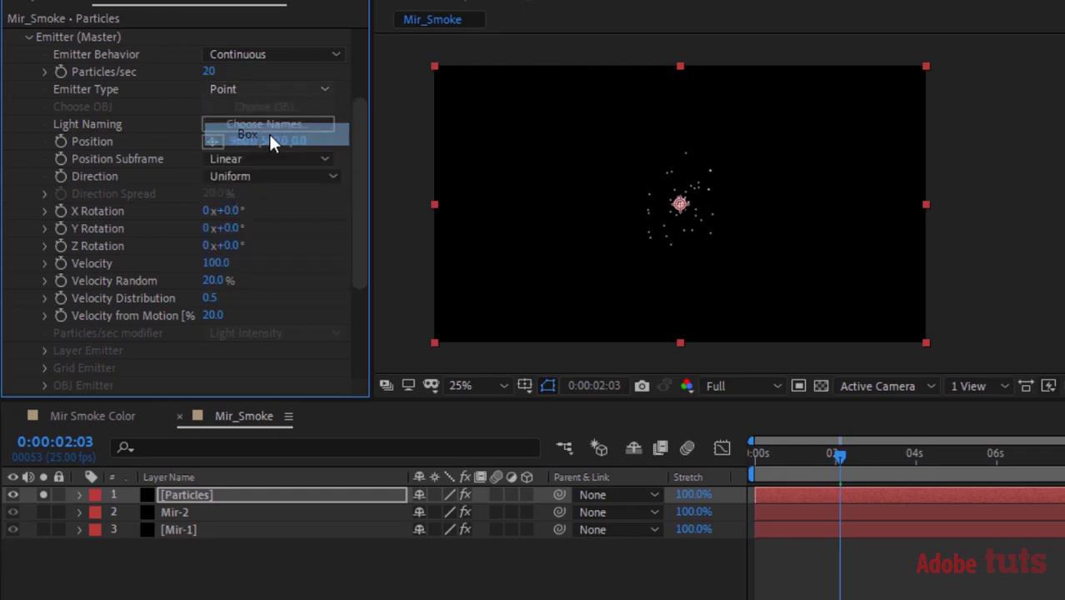
{"action": "left_click", "coordinate": [246, 141]}
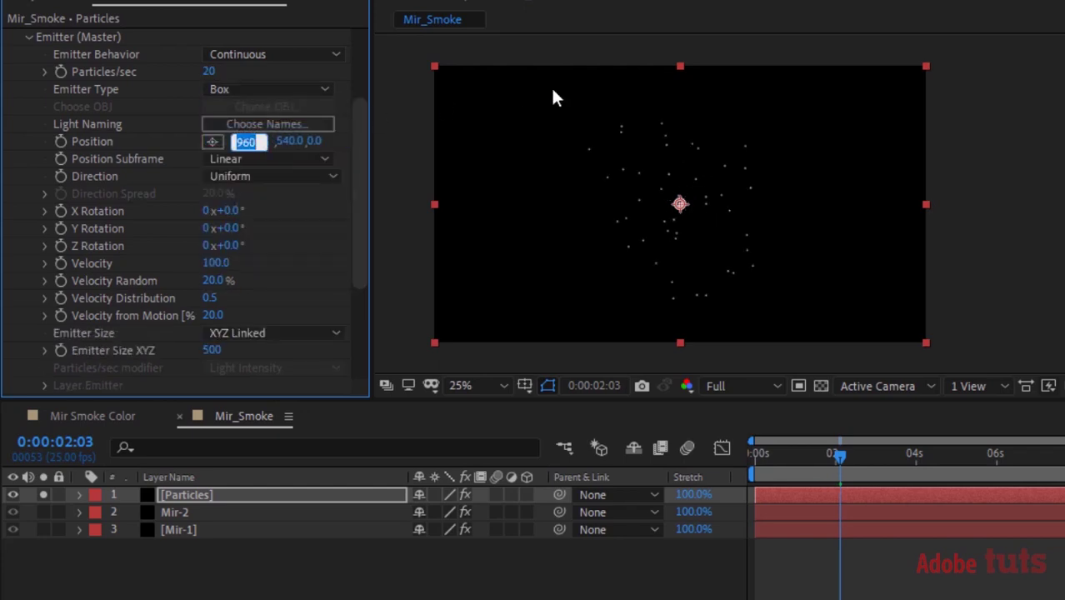
{"action": "type", "text": "-720"}
{"action": "key", "text": "Tab"}
{"action": "type", "text": "1960"}
{"action": "key", "text": "Tab"}
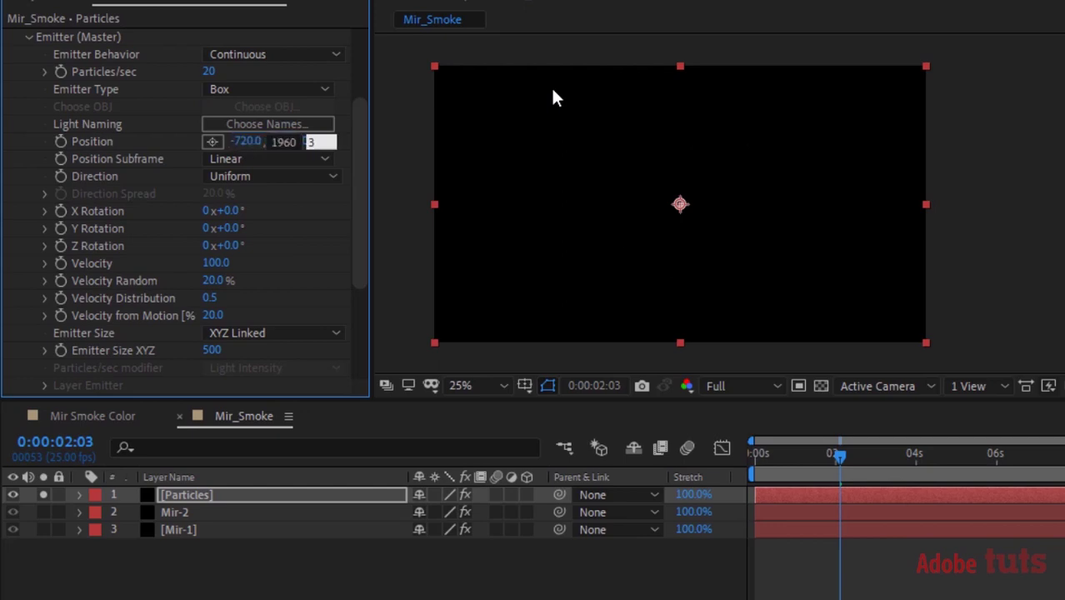
{"action": "type", "text": "3240"}
{"action": "key", "text": "Tab"}
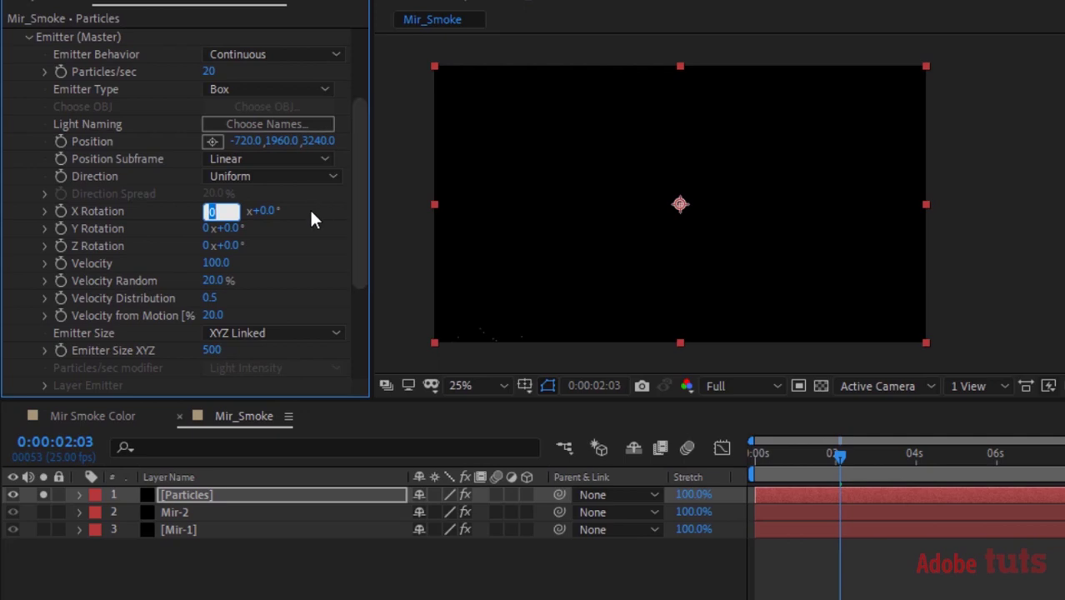
{"action": "left_click", "coordinate": [291, 333]}
{"action": "left_click", "coordinate": [293, 378]}
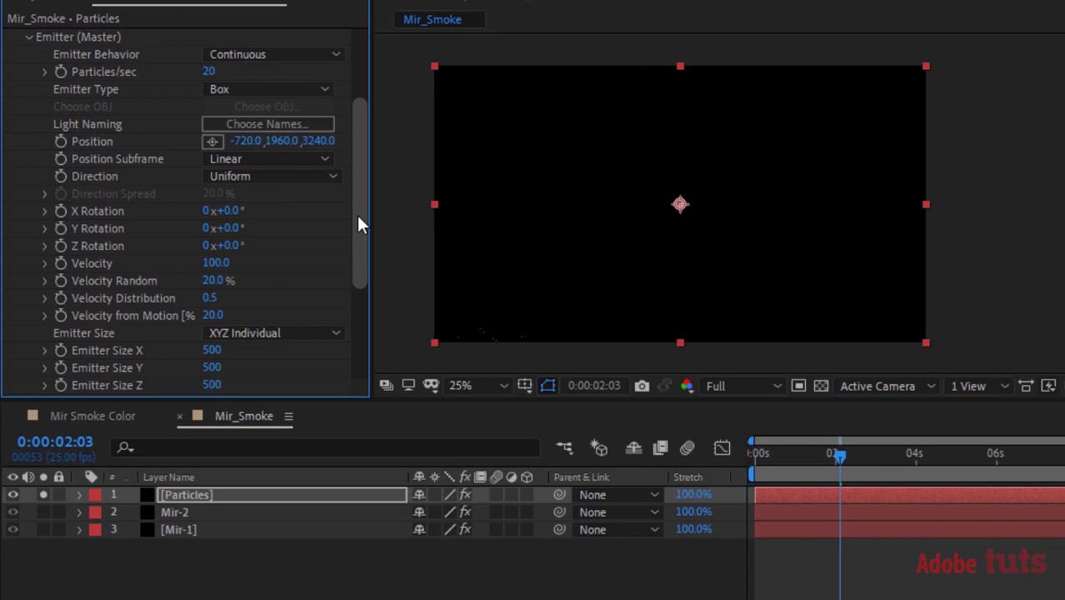
Set the emitter size to X 1900, Y 1180 and Z 3250.
{"action": "scroll", "coordinate": [357, 215], "scroll_direction": "down", "scroll_amount": 3}
{"action": "left_click", "coordinate": [215, 223]}
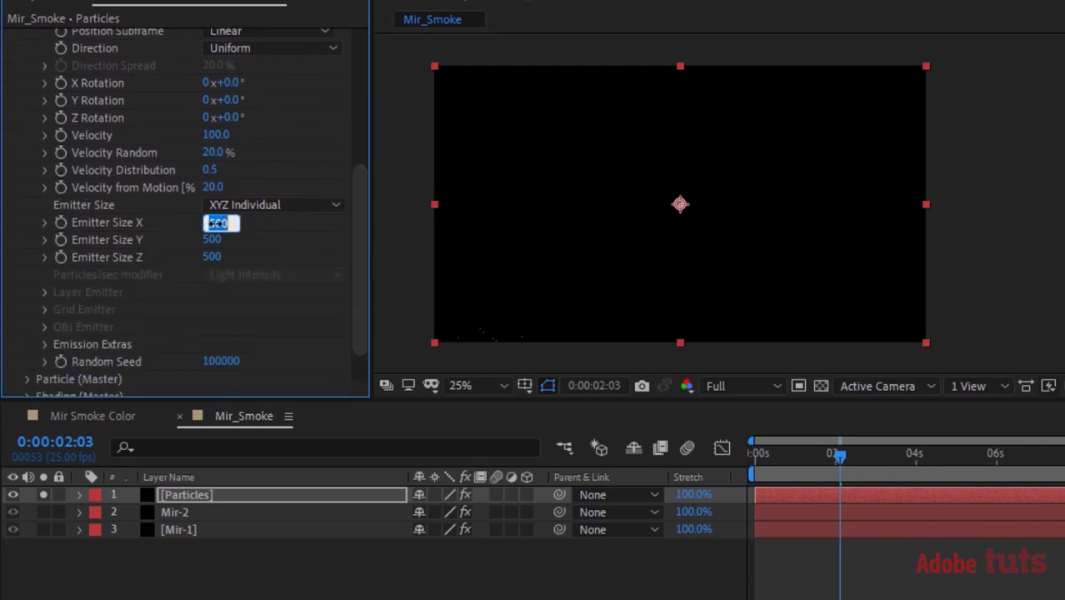
{"action": "type", "text": "1902"}
{"action": "key", "text": "Tab"}
{"action": "type", "text": "1180"}
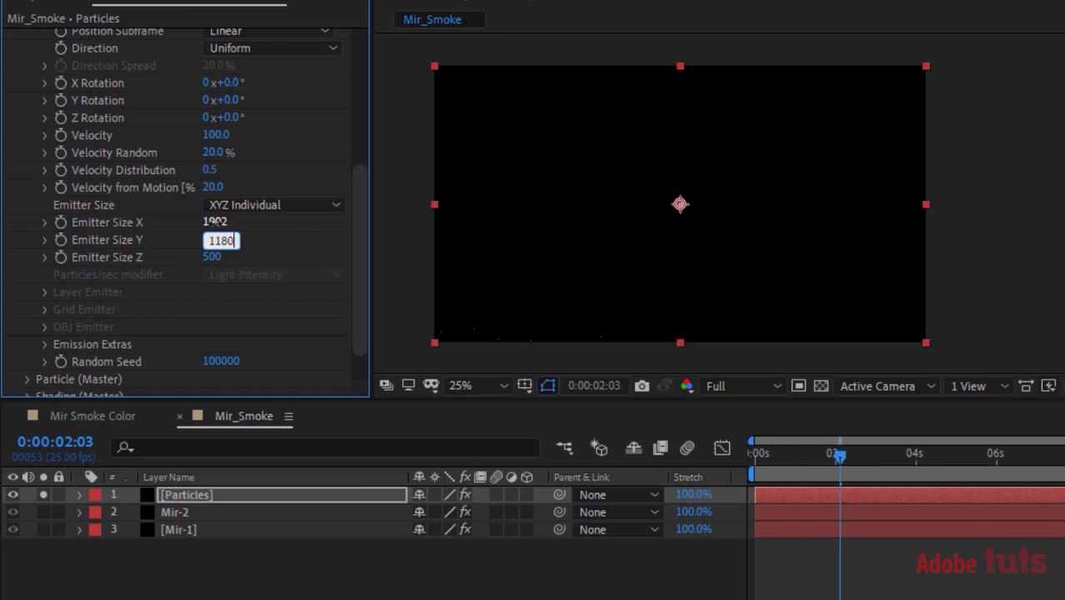
{"action": "key", "text": "Tab"}
{"action": "left_click", "coordinate": [214, 222]}
{"action": "type", "text": "1900"}
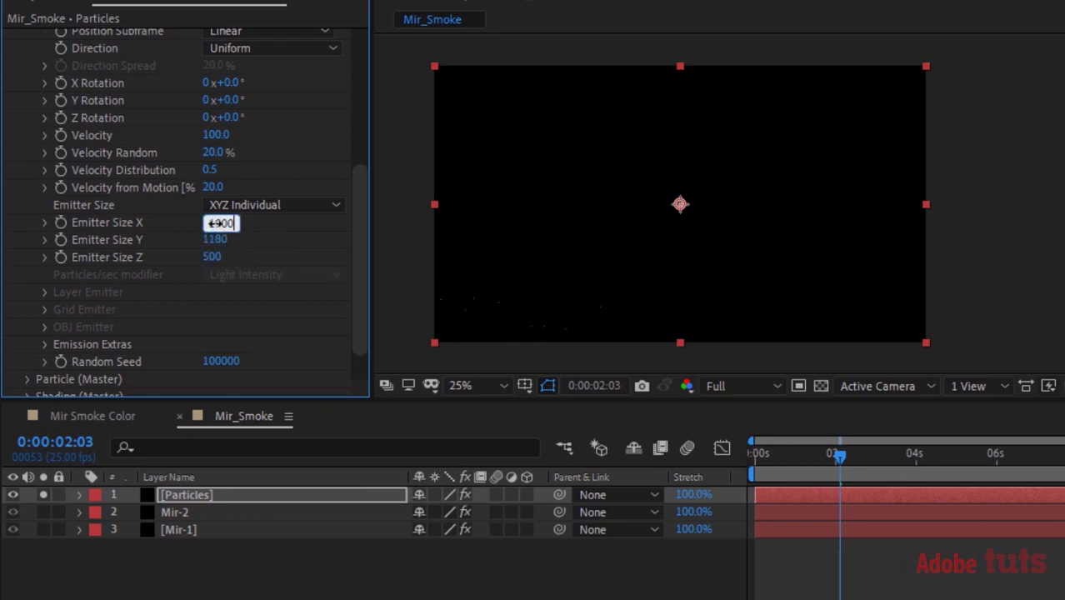
{"action": "key", "text": "Tab"}
{"action": "key", "text": "Tab"}
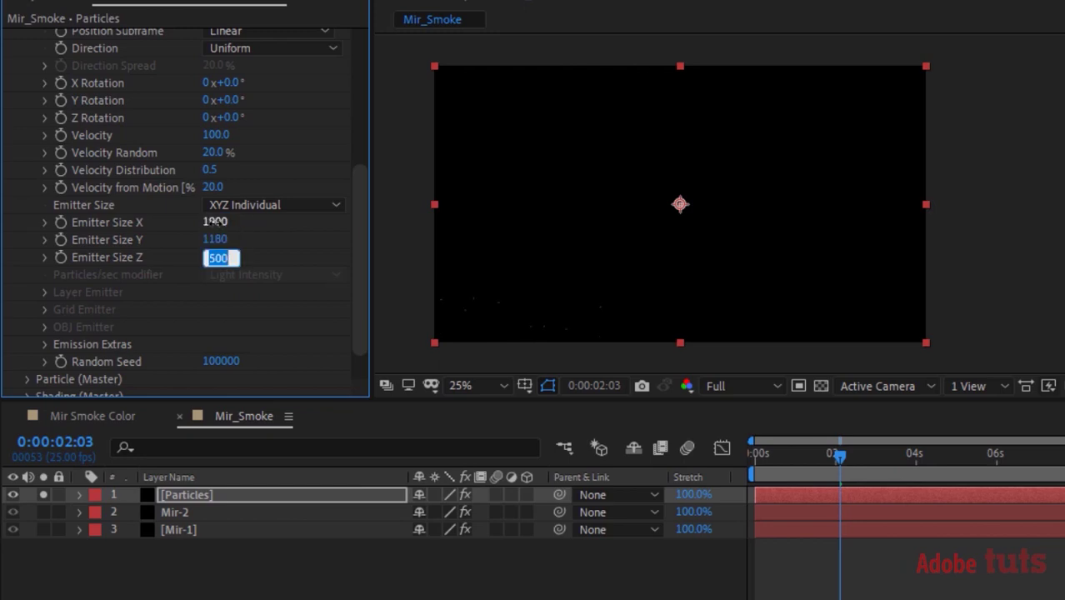
{"action": "type", "text": "3250"}
{"action": "key", "text": "Return"}
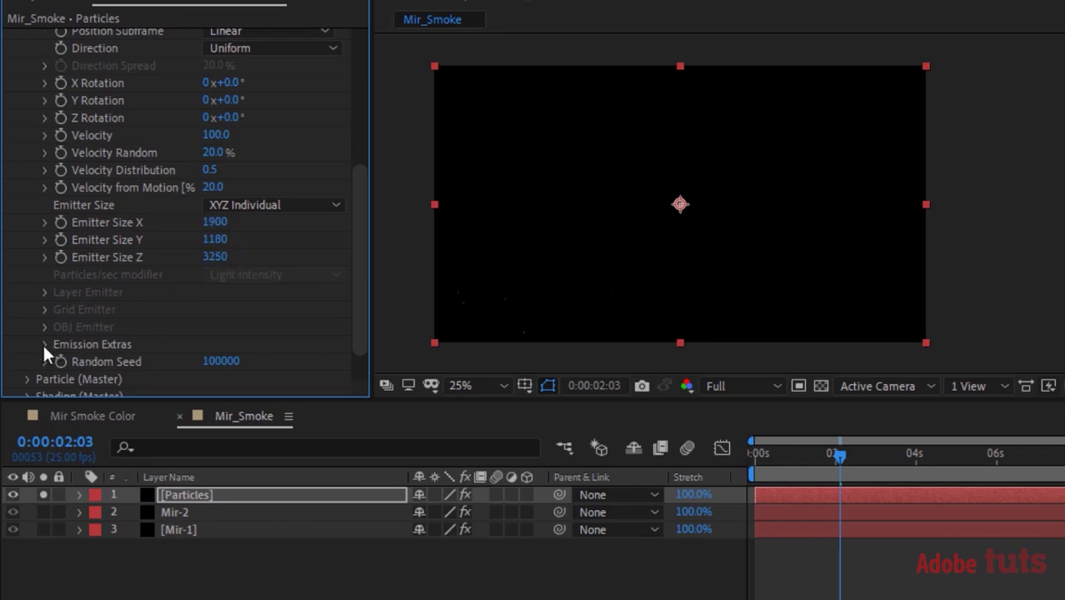
Set Emission Extras Pre Run to 100% and collapse Emitter (Master).
{"action": "left_click", "coordinate": [44, 345]}
{"action": "left_click", "coordinate": [208, 352]}
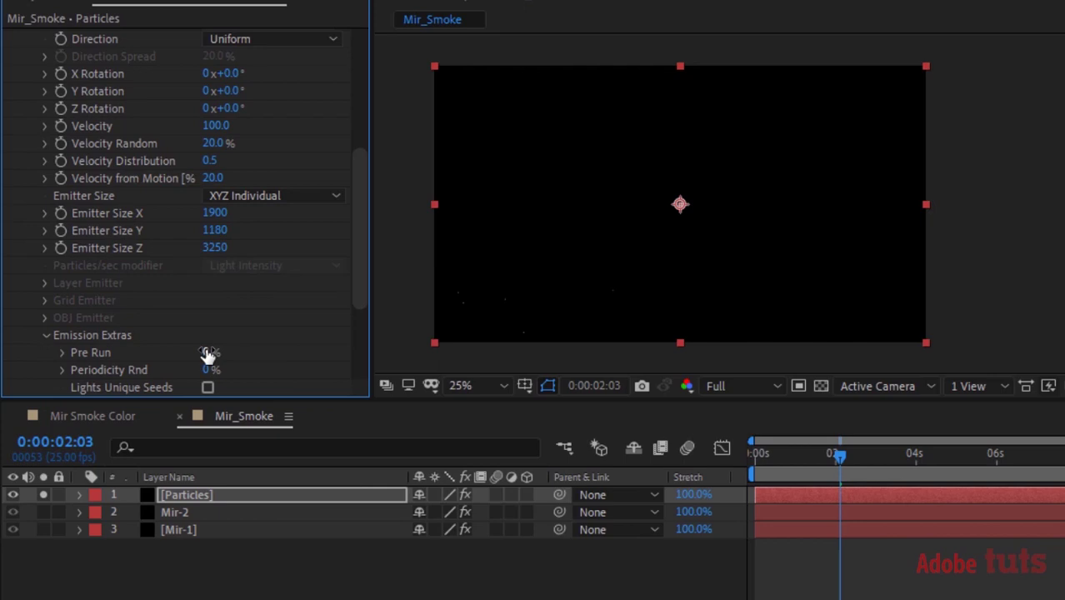
{"action": "type", "text": "100"}
{"action": "key", "text": "Return"}
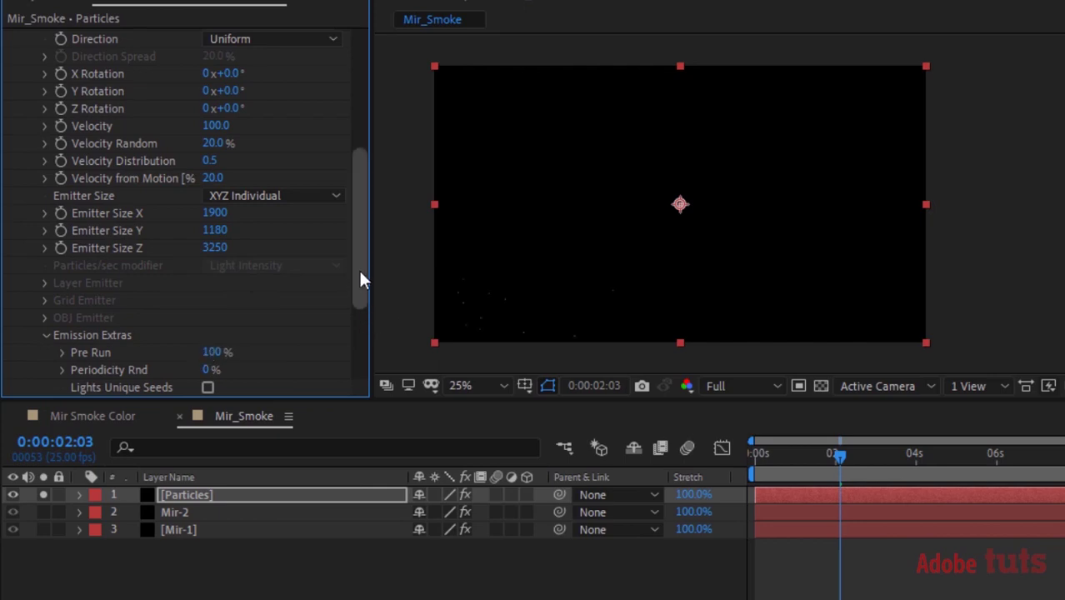
{"action": "left_click_drag", "start_coordinate": [360, 270], "coordinate": [356, 125]}
{"action": "left_click", "coordinate": [28, 170]}
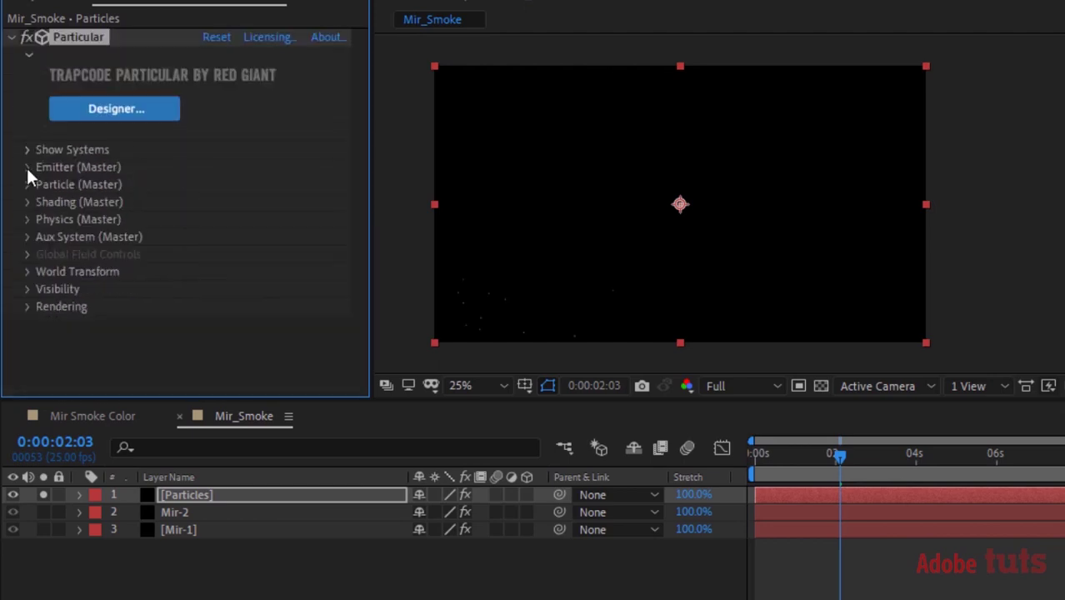
Give the particles a 100-second life, the Cloudlet type and Cloudlet Feather 0.
{"action": "left_click", "coordinate": [28, 185]}
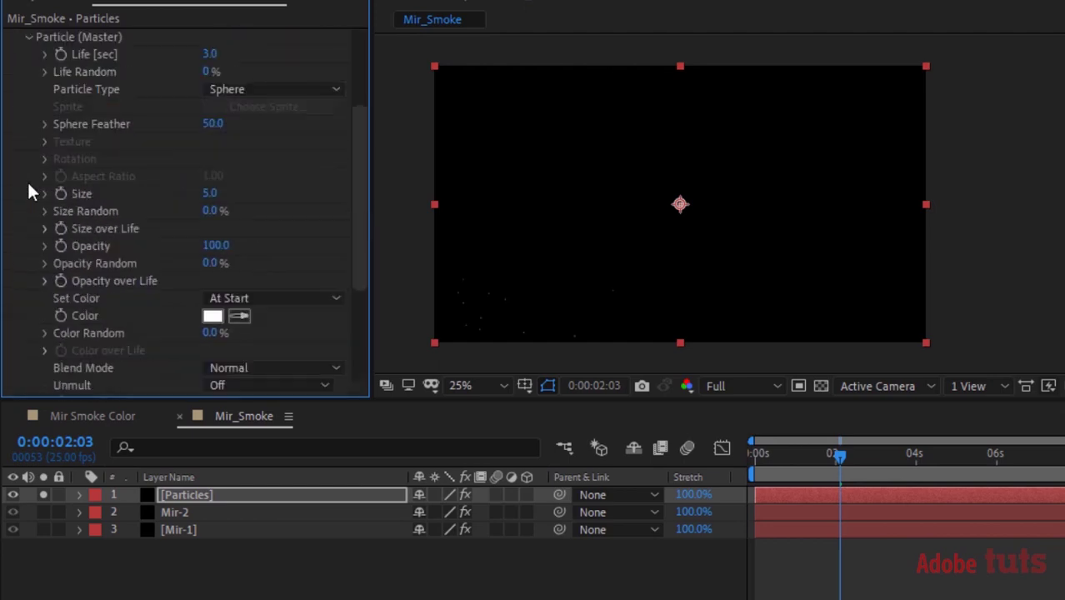
{"action": "left_click", "coordinate": [210, 54]}
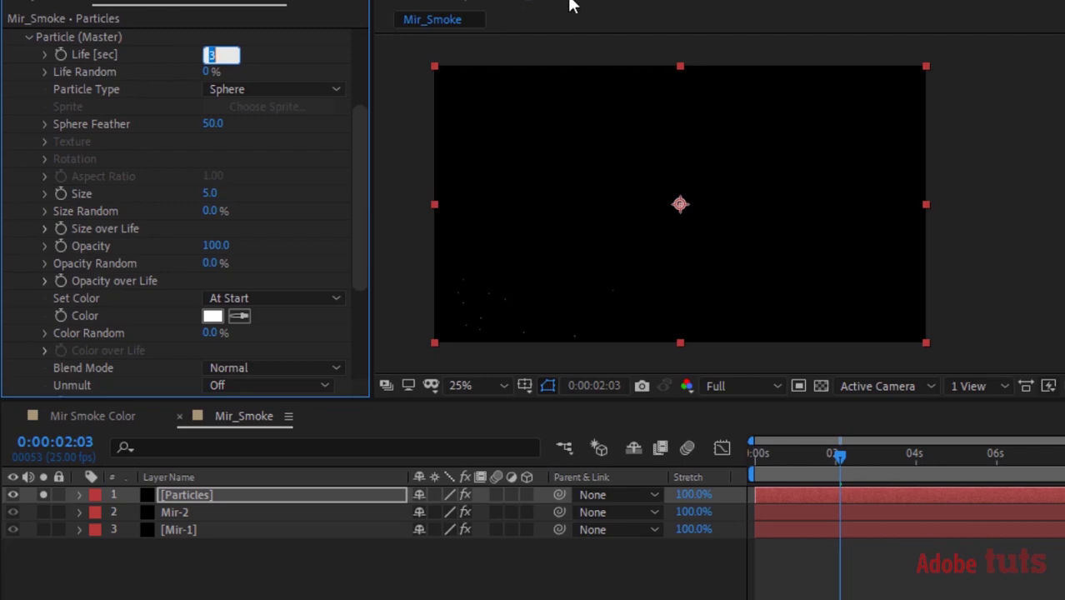
{"action": "type", "text": "100"}
{"action": "key", "text": "Tab"}
{"action": "left_click", "coordinate": [255, 90]}
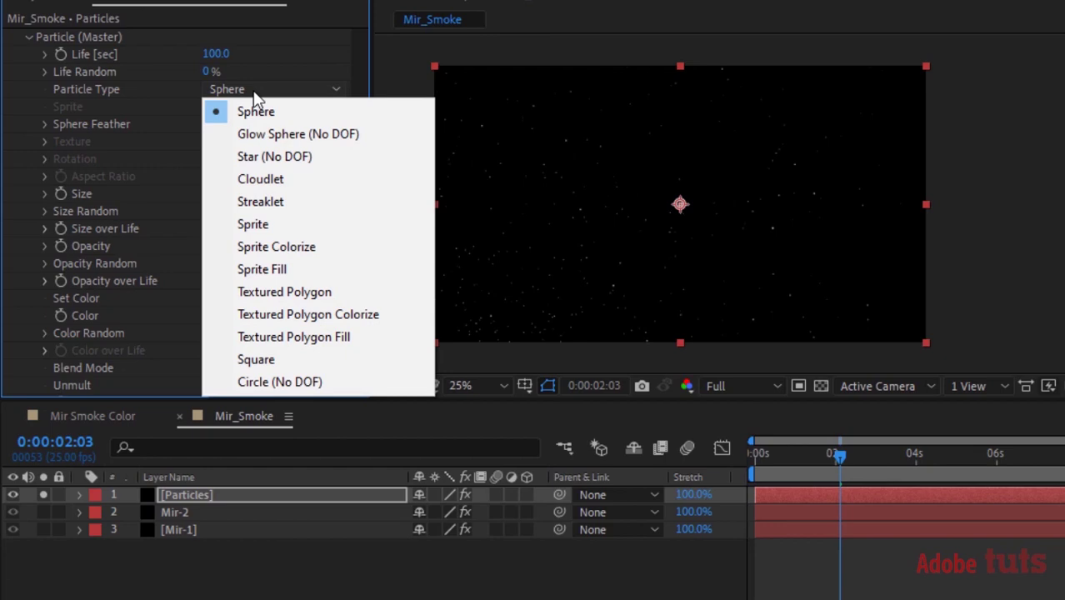
{"action": "left_click", "coordinate": [273, 180]}
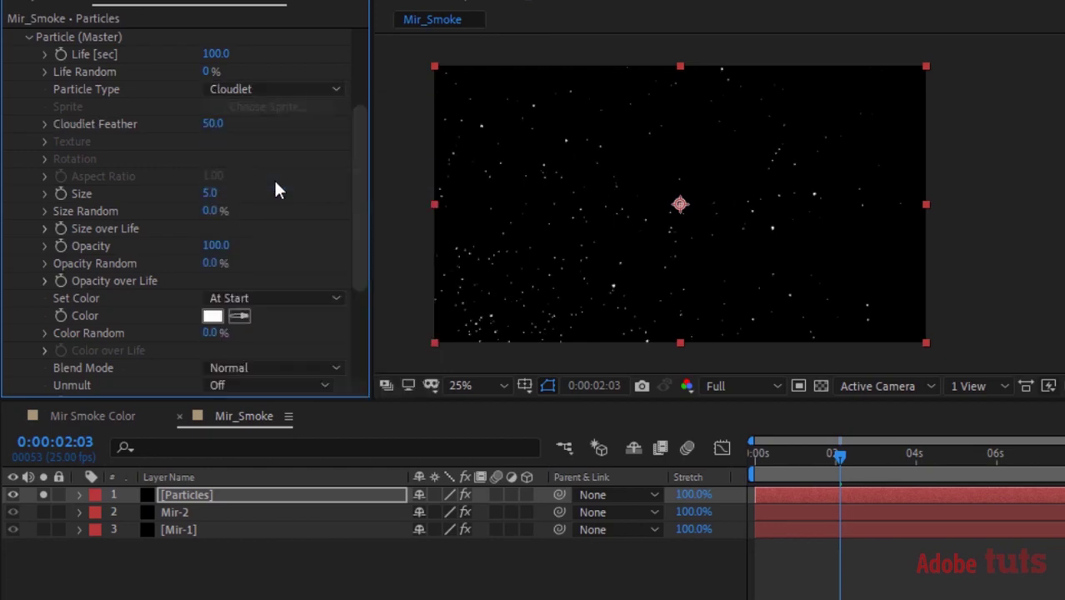
{"action": "left_click", "coordinate": [215, 124]}
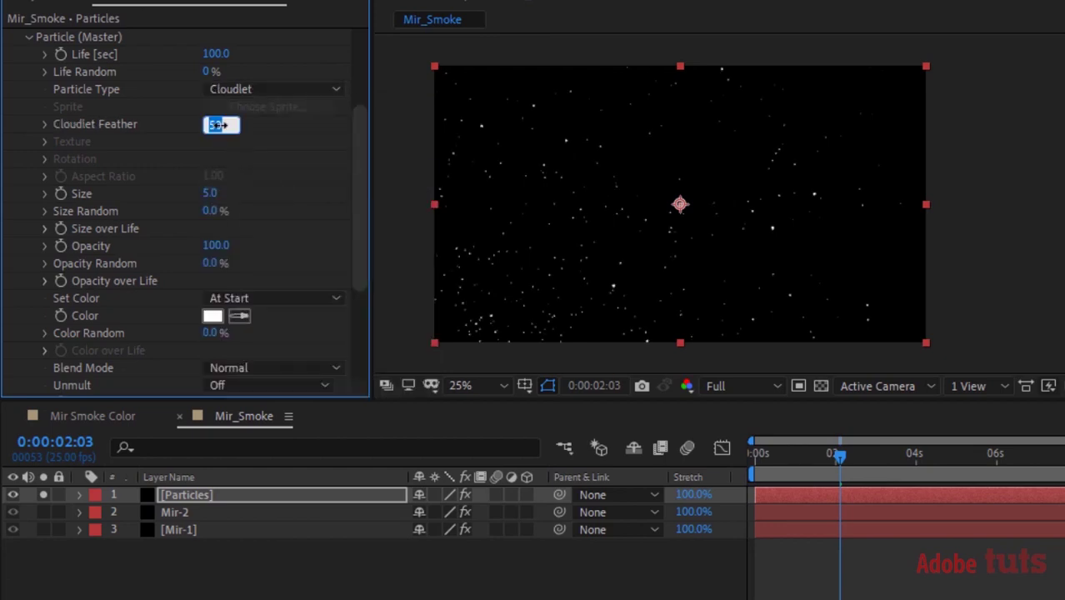
{"action": "type", "text": "0"}
{"action": "key", "text": "Tab"}
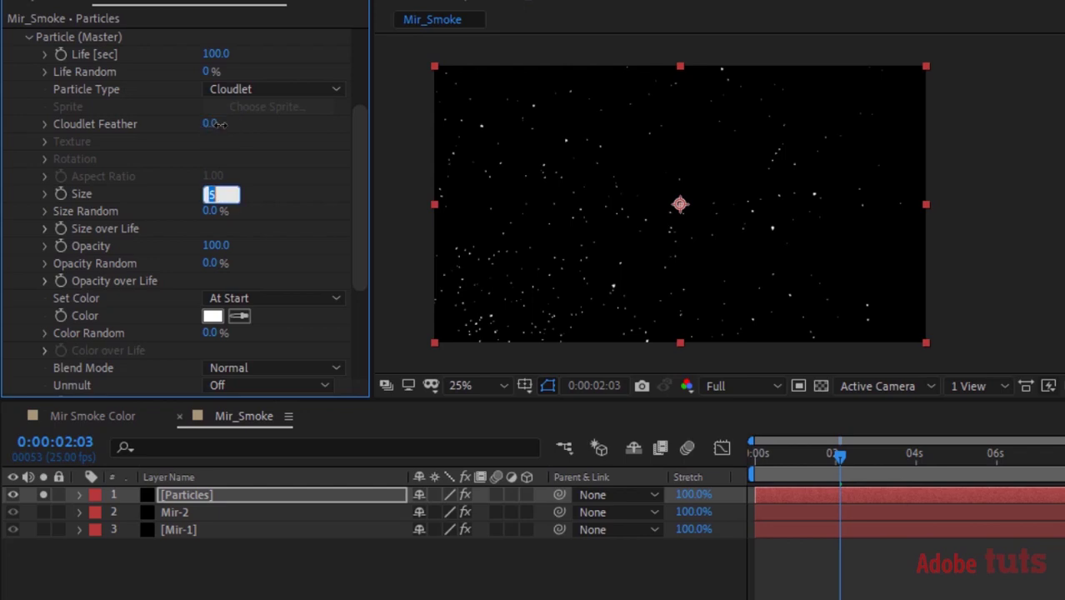
Set Particular's Air physics to Wind X 50 and Wind Y -80.
{"action": "left_click", "coordinate": [28, 37]}
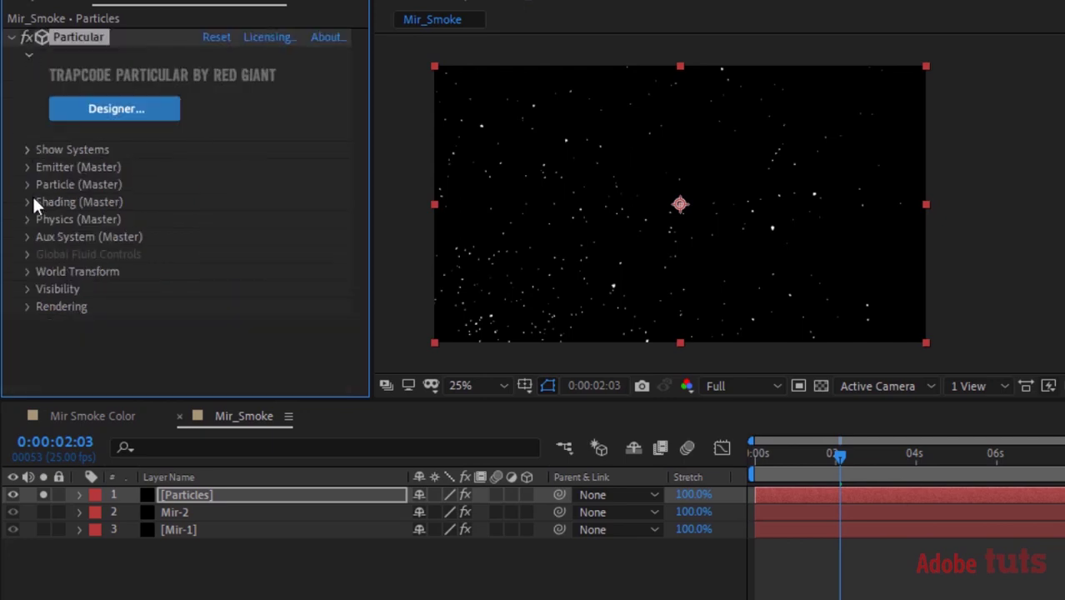
{"action": "left_click", "coordinate": [26, 220]}
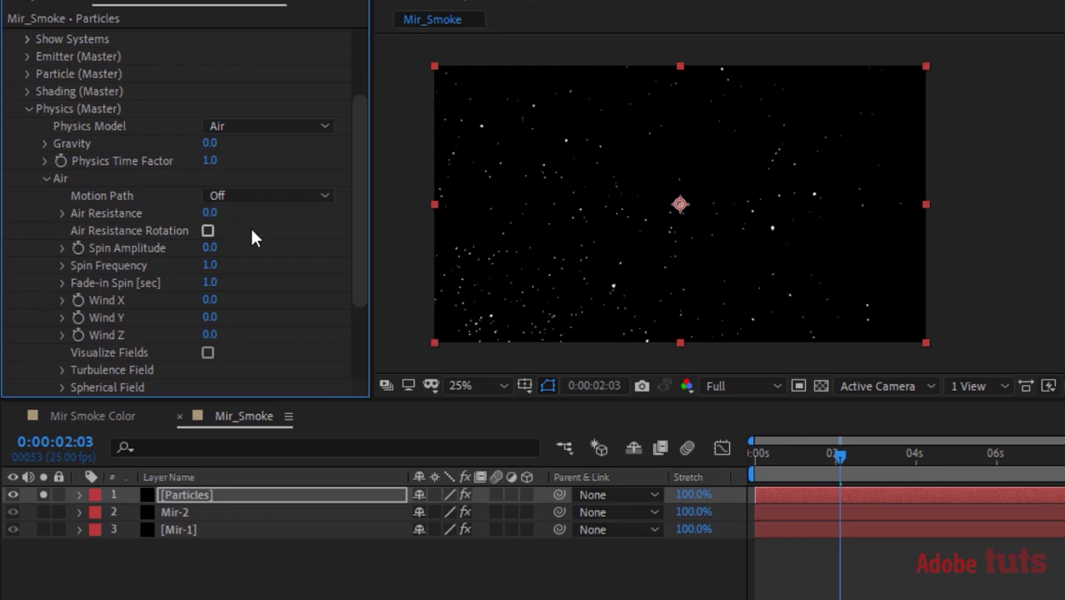
{"action": "left_click", "coordinate": [209, 300]}
{"action": "type", "text": "50"}
{"action": "key", "text": "Tab"}
{"action": "type", "text": "-80"}
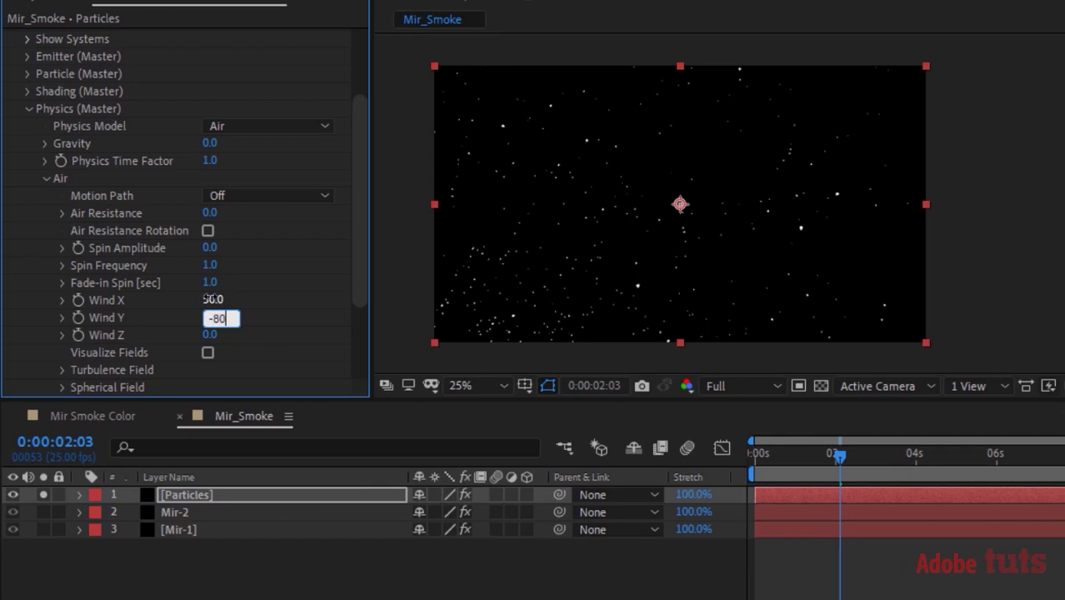
{"action": "key", "text": "Return"}
Set the Turbulence Field's Affect Position to 400 and Scale to 3.
{"action": "left_click", "coordinate": [63, 370]}
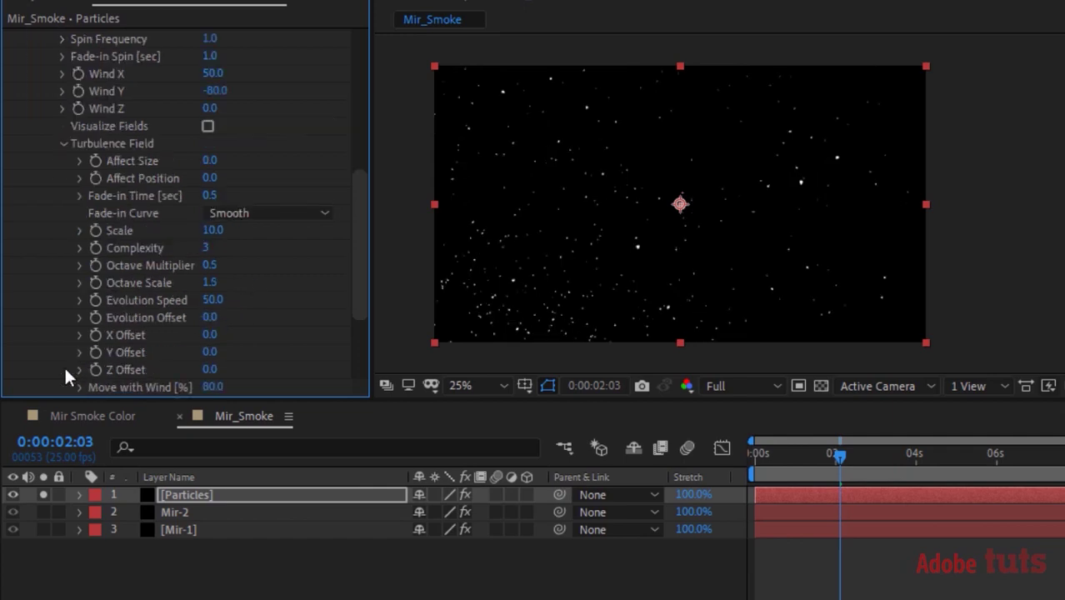
{"action": "left_click", "coordinate": [211, 179]}
{"action": "type", "text": "400"}
{"action": "key", "text": "Return"}
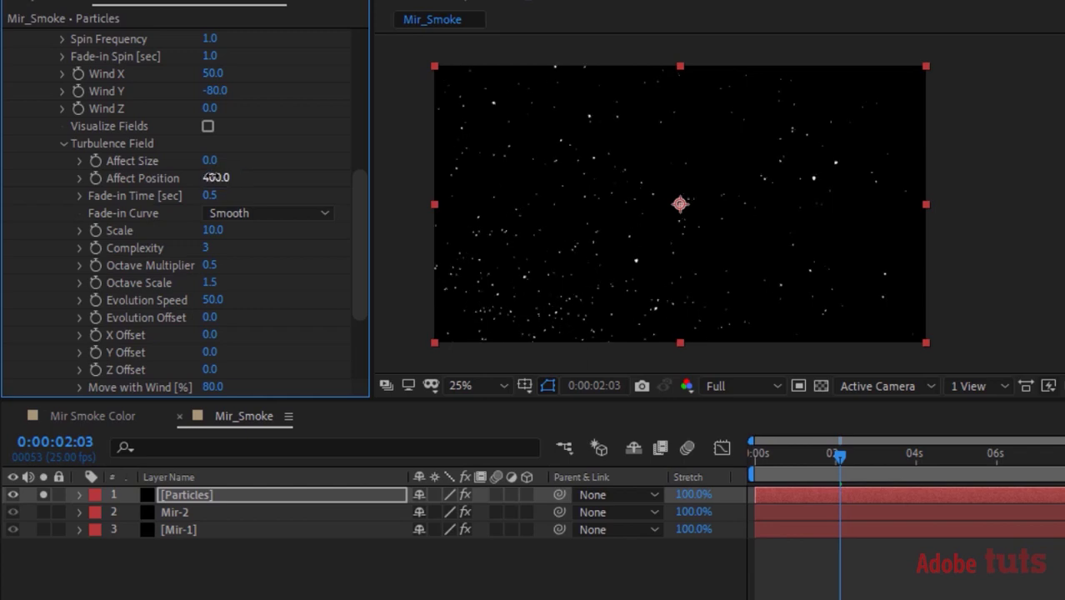
{"action": "left_click", "coordinate": [209, 231]}
{"action": "type", "text": "3"}
{"action": "key", "text": "Return"}
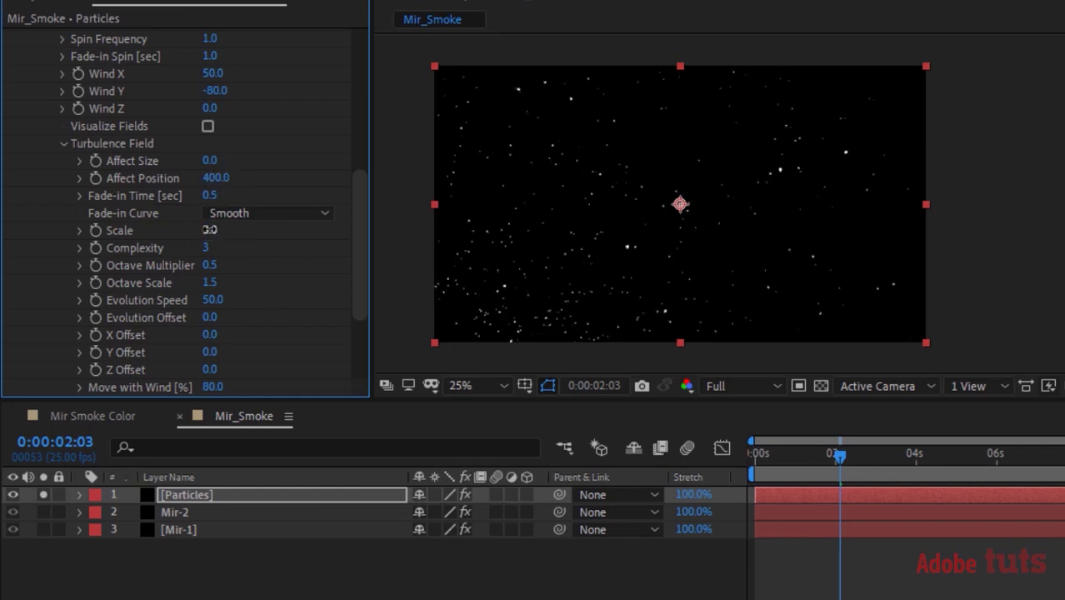
{"action": "left_click_drag", "start_coordinate": [358, 250], "coordinate": [353, 98]}
{"action": "left_click", "coordinate": [42, 286]}
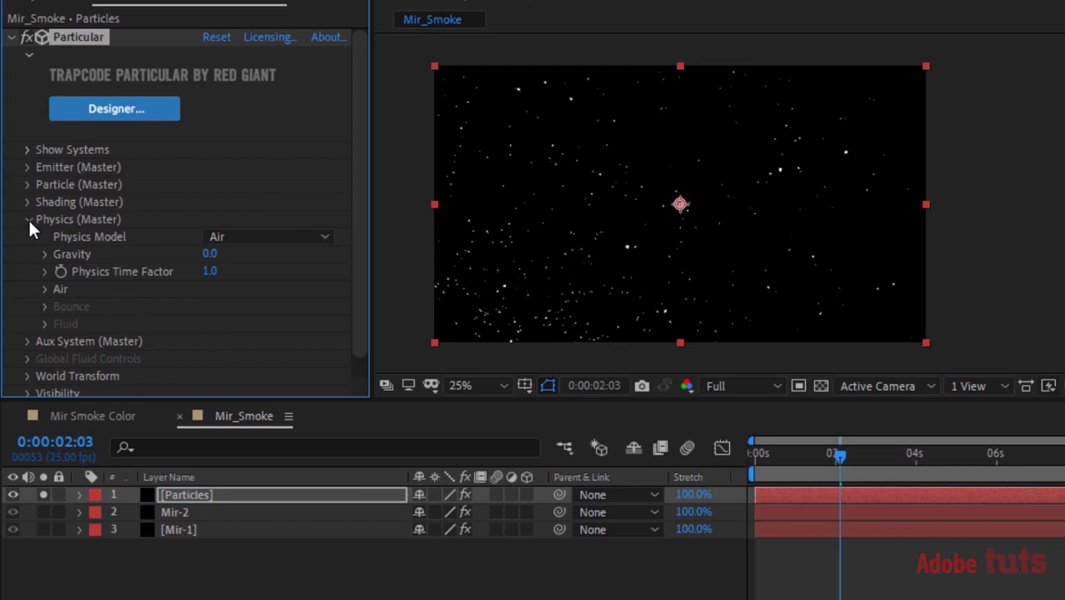
{"action": "scroll", "coordinate": [27, 292], "scroll_direction": "down", "scroll_amount": 3}
{"action": "left_click", "coordinate": [28, 283]}
{"action": "left_click", "coordinate": [25, 196]}
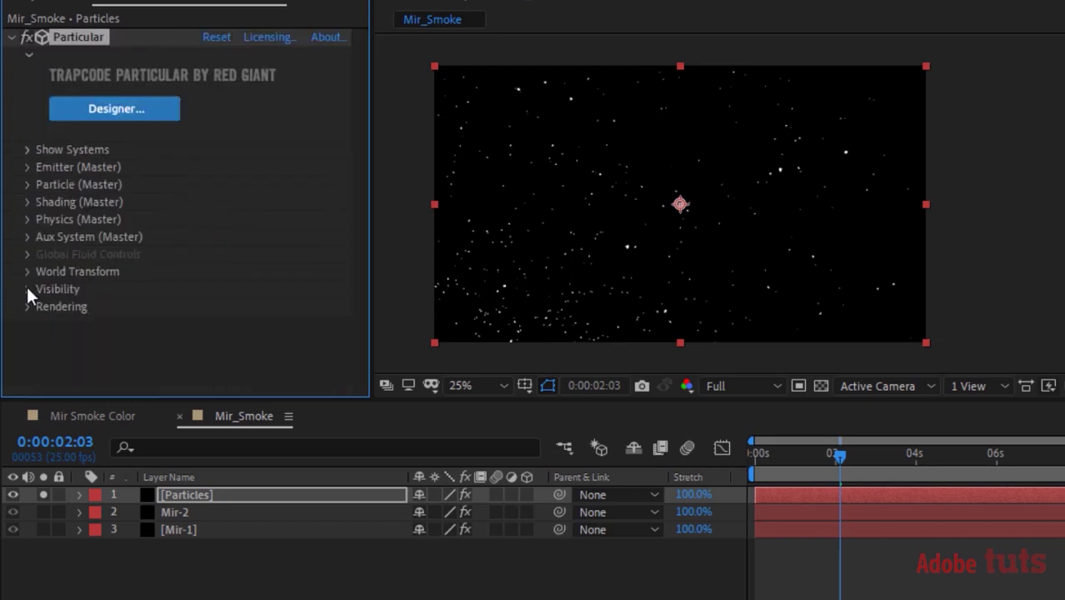
Unsolo the particles and create a new solid named Gradient.
{"action": "left_click", "coordinate": [44, 494]}
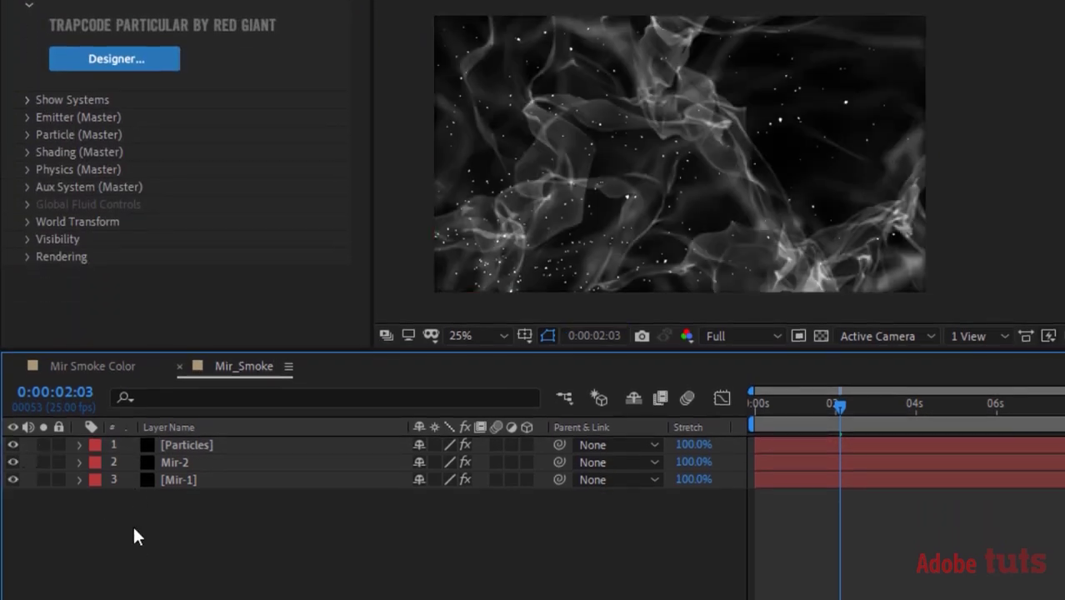
{"action": "right_click", "coordinate": [133, 574]}
{"action": "left_click", "coordinate": [417, 351]}
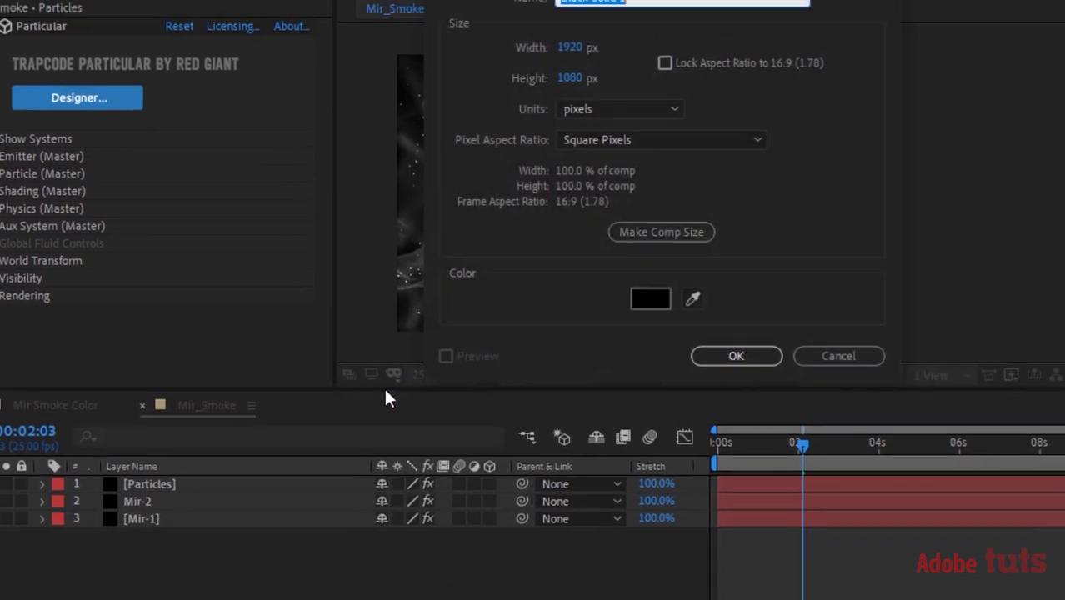
{"action": "type", "text": "Gradient"}
{"action": "key", "text": "Return"}
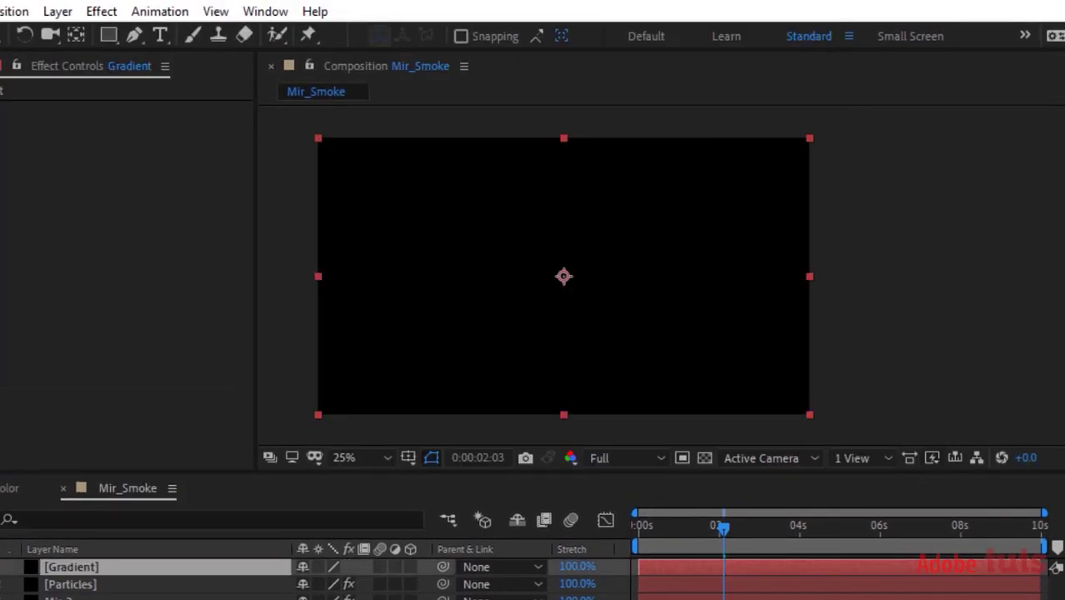
Apply Gradient Ramp to the Gradient solid with its start point at 740, -132.
{"action": "type", "text": "ramp"}
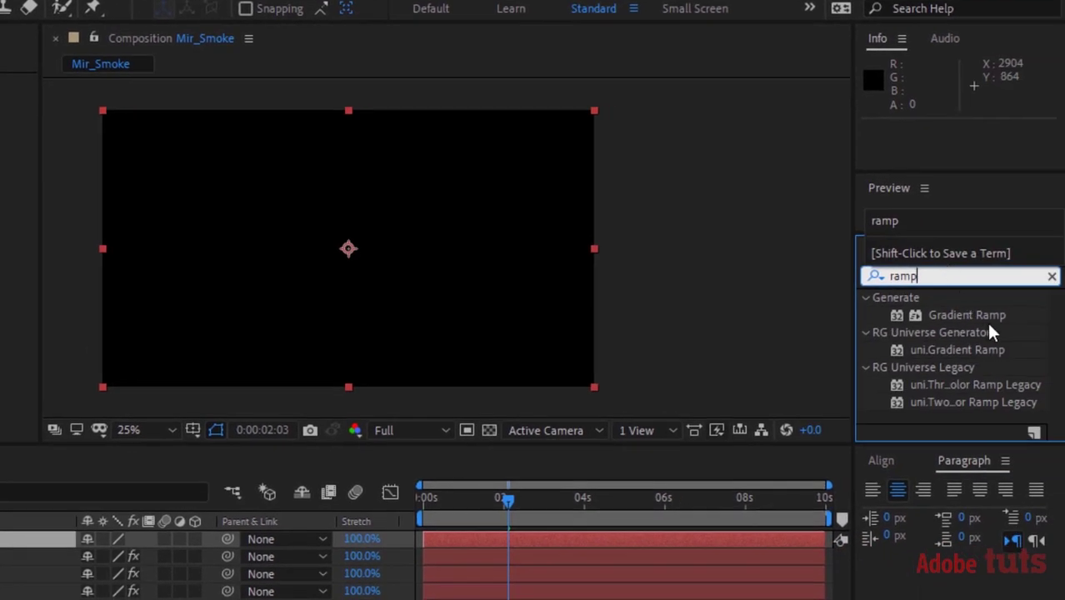
{"action": "left_click_drag", "start_coordinate": [915, 316], "coordinate": [524, 278]}
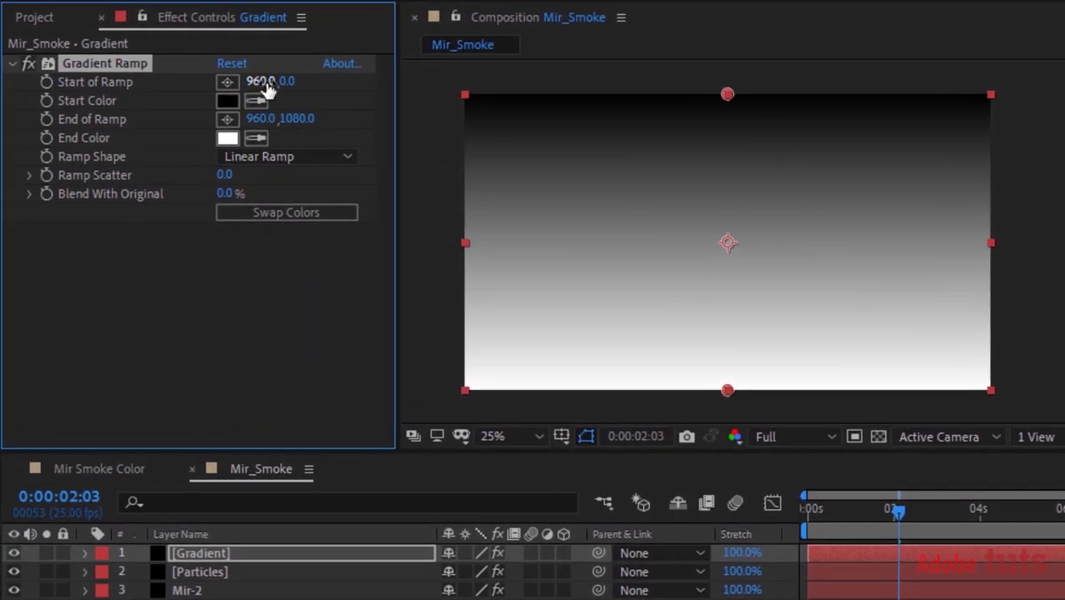
{"action": "left_click", "coordinate": [88, 89]}
{"action": "type", "text": "740"}
{"action": "key", "text": "Tab"}
{"action": "type", "text": "-132"}
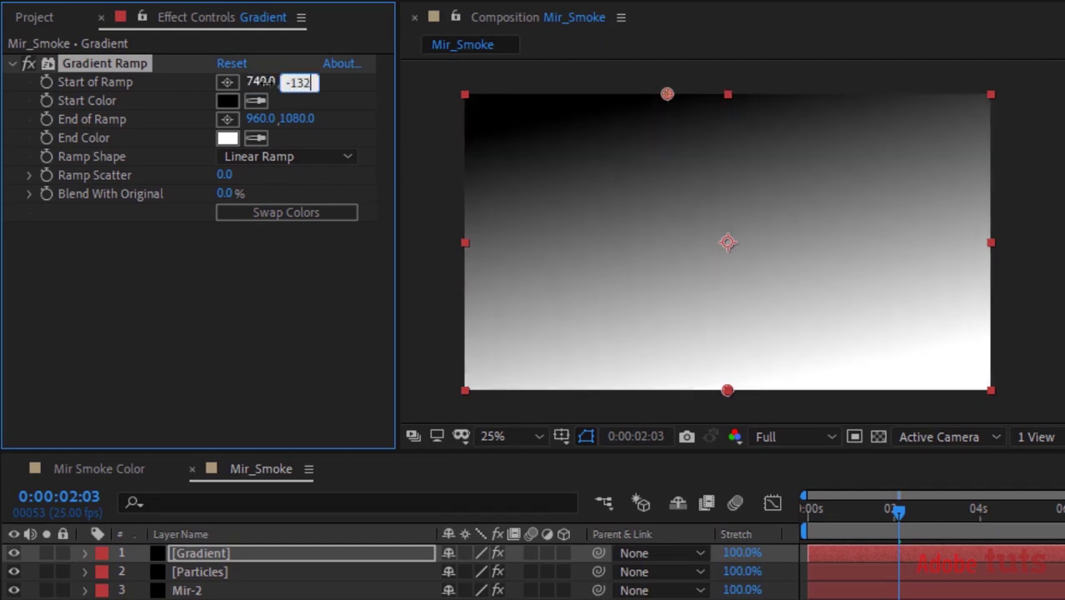
Darken the ramp's start colour to a dark grey with brightness 11.
{"action": "left_click", "coordinate": [231, 101]}
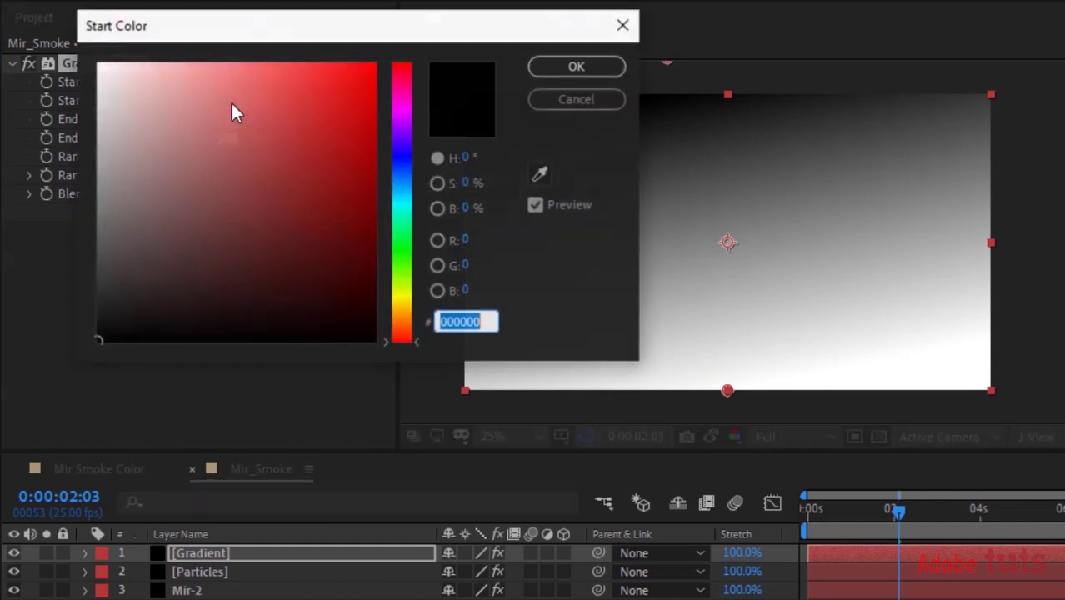
{"action": "left_click", "coordinate": [464, 209]}
{"action": "type", "text": "11"}
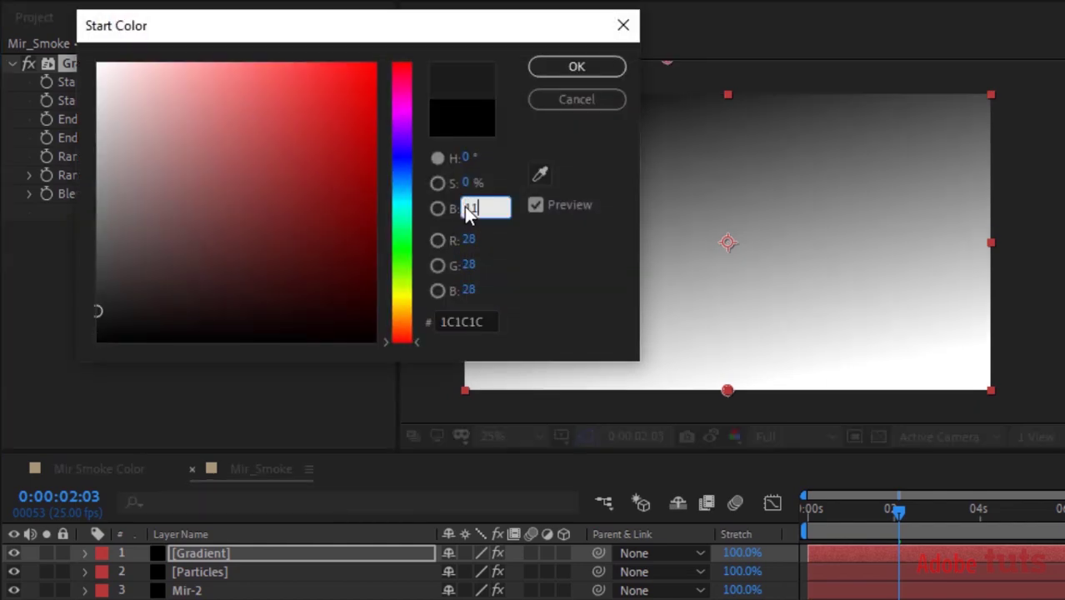
{"action": "key", "text": "Return"}
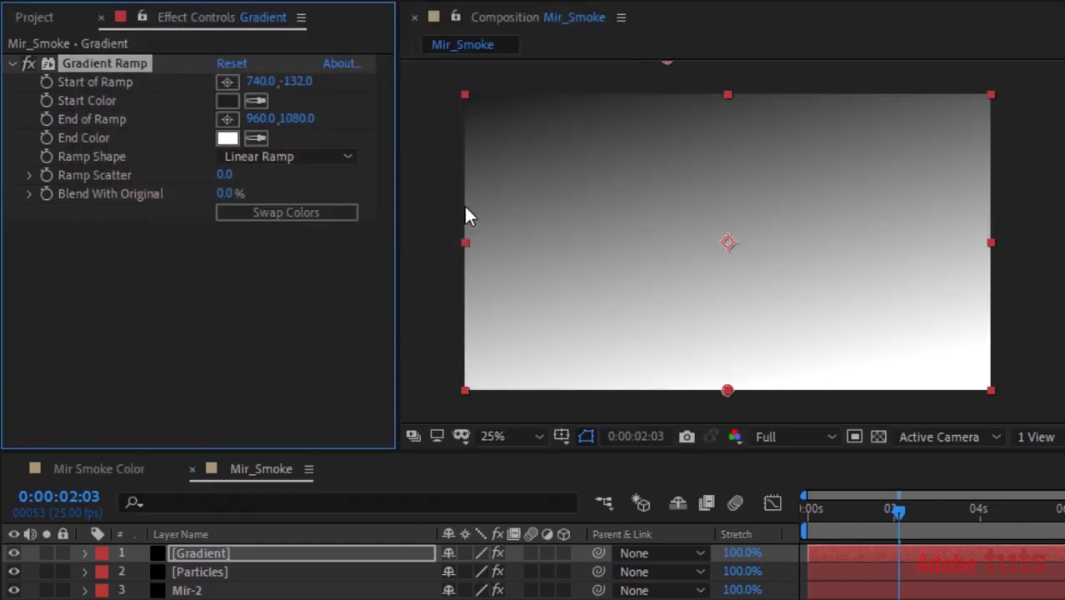
Move the ramp end to -108, 1108 and set the Gradient layer's mode to Screen.
{"action": "left_click", "coordinate": [260, 118]}
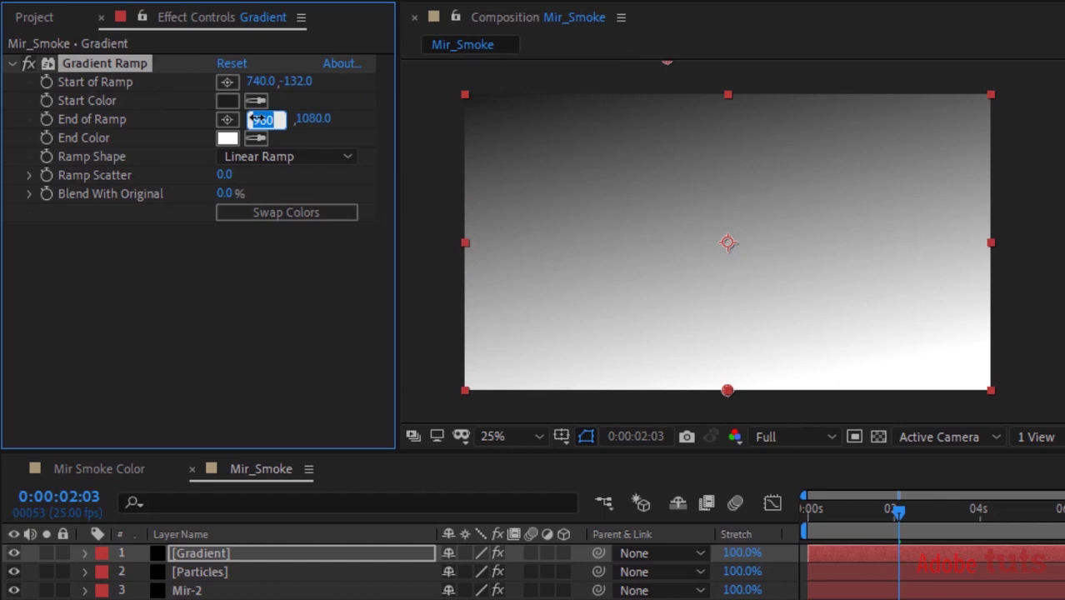
{"action": "type", "text": "-108"}
{"action": "key", "text": "Tab"}
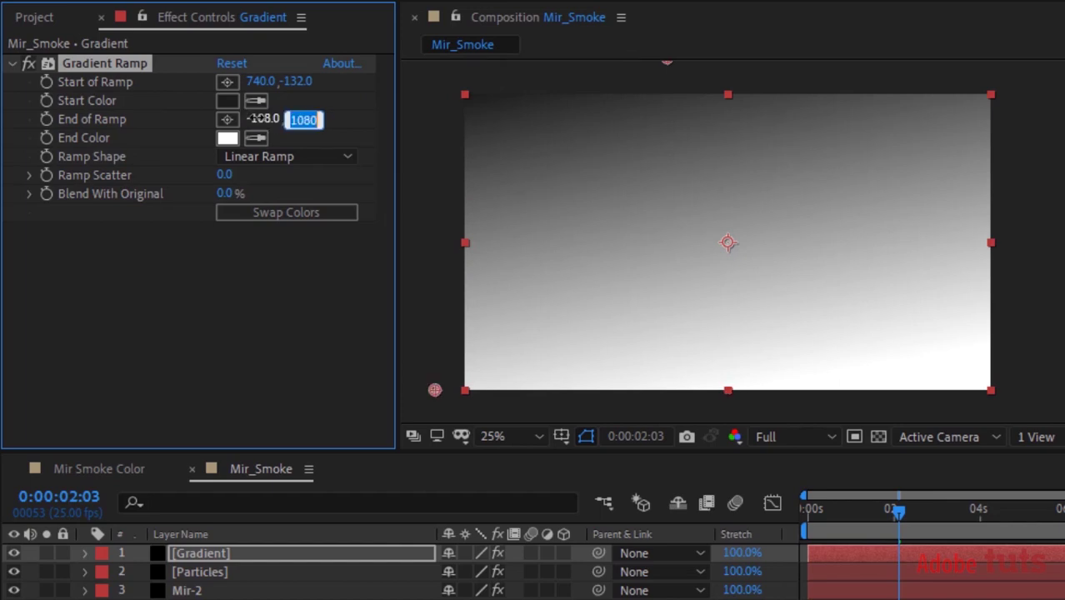
{"action": "type", "text": "1108"}
{"action": "key", "text": "Return"}
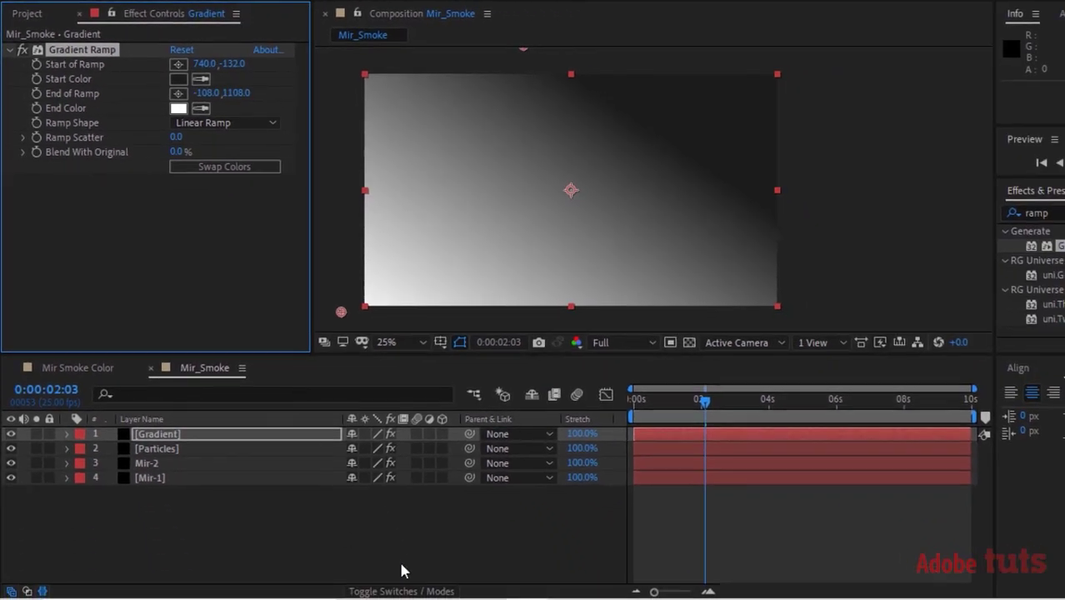
{"action": "left_click", "coordinate": [396, 591]}
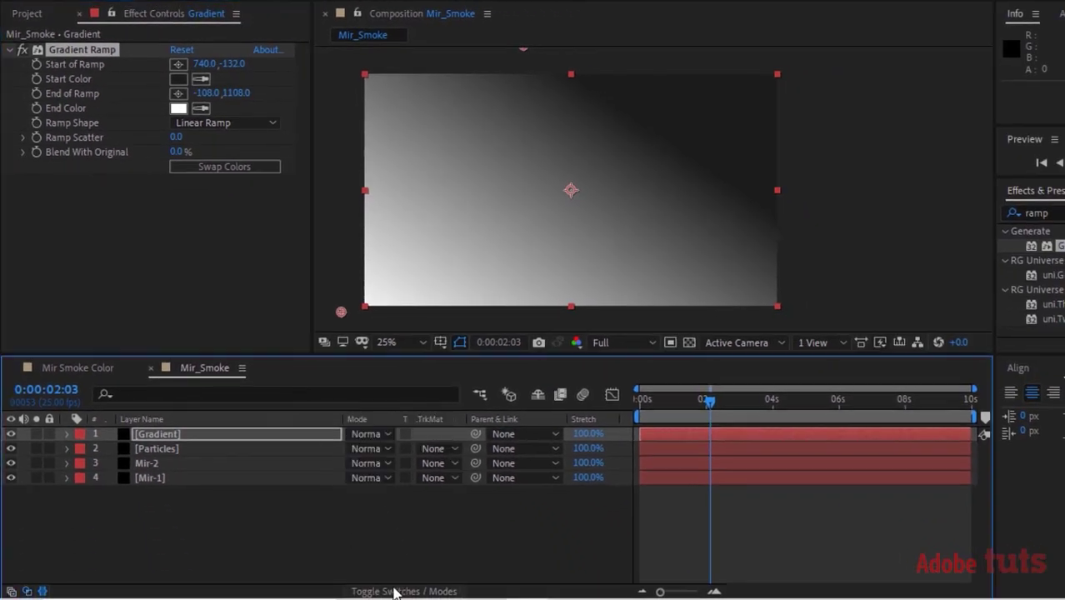
{"action": "left_click", "coordinate": [372, 435]}
{"action": "left_click", "coordinate": [439, 257]}
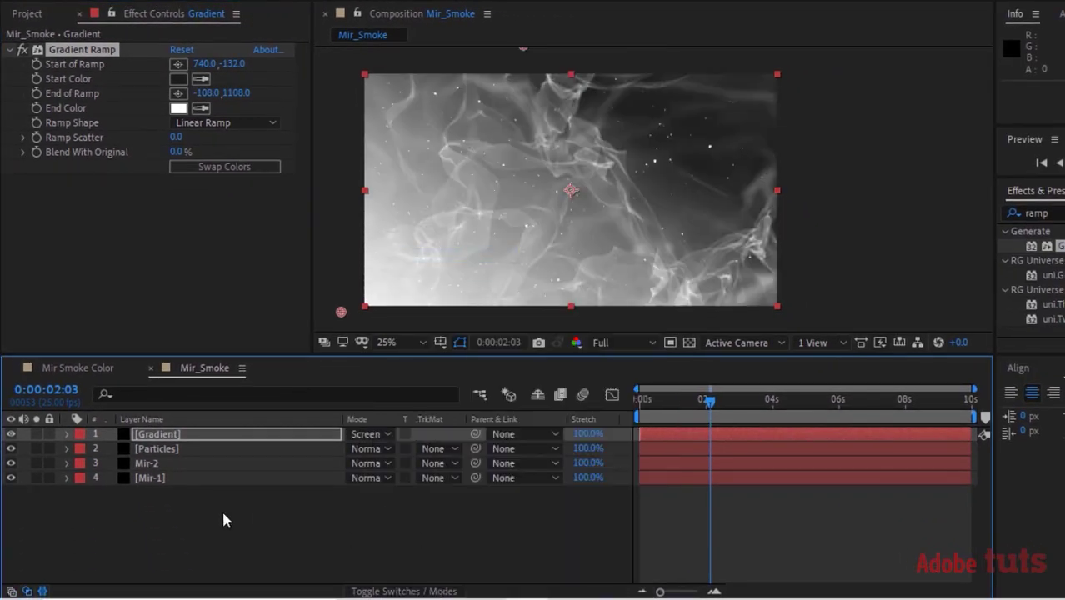
Add a new camera with depth of field enabled.
{"action": "right_click", "coordinate": [170, 530]}
{"action": "mouse_move", "coordinate": [316, 348]}
{"action": "left_click", "coordinate": [483, 416]}
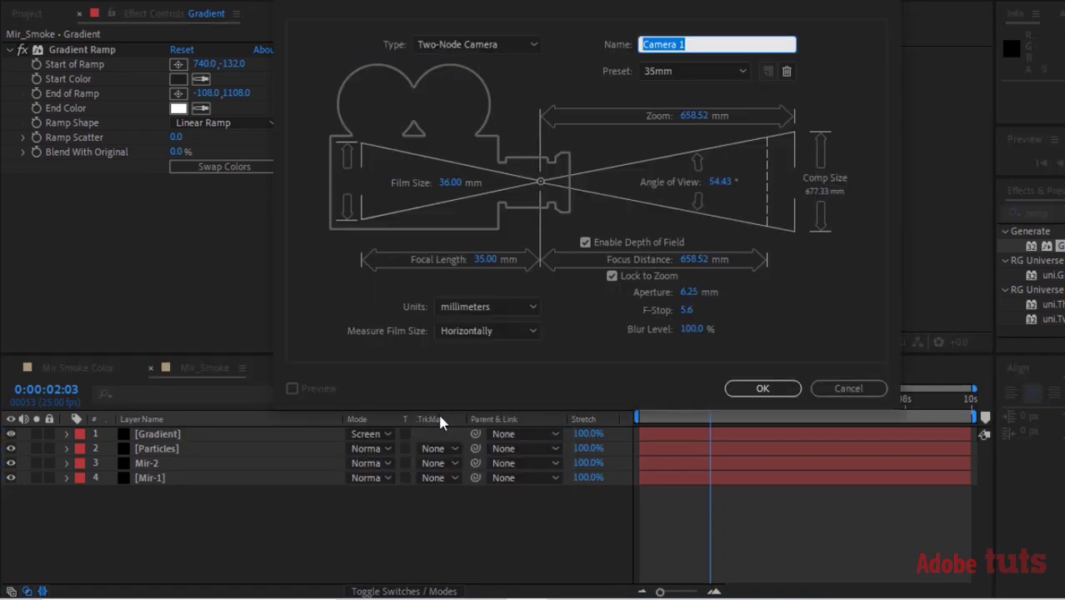
{"action": "key", "text": "Return"}
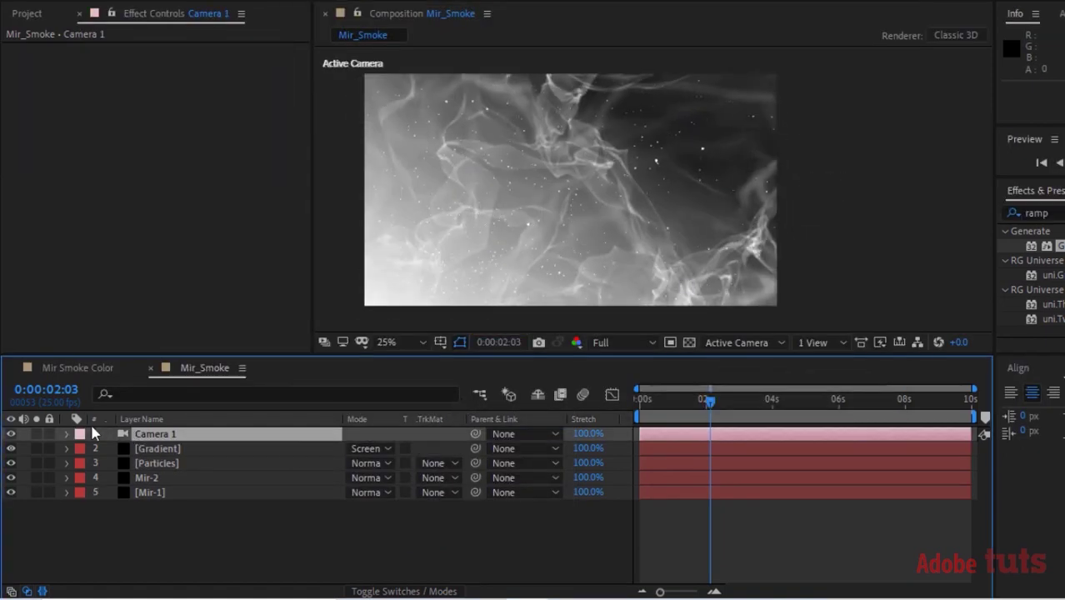
Set Camera 1's Z position to -2667.
{"action": "left_click", "coordinate": [67, 435]}
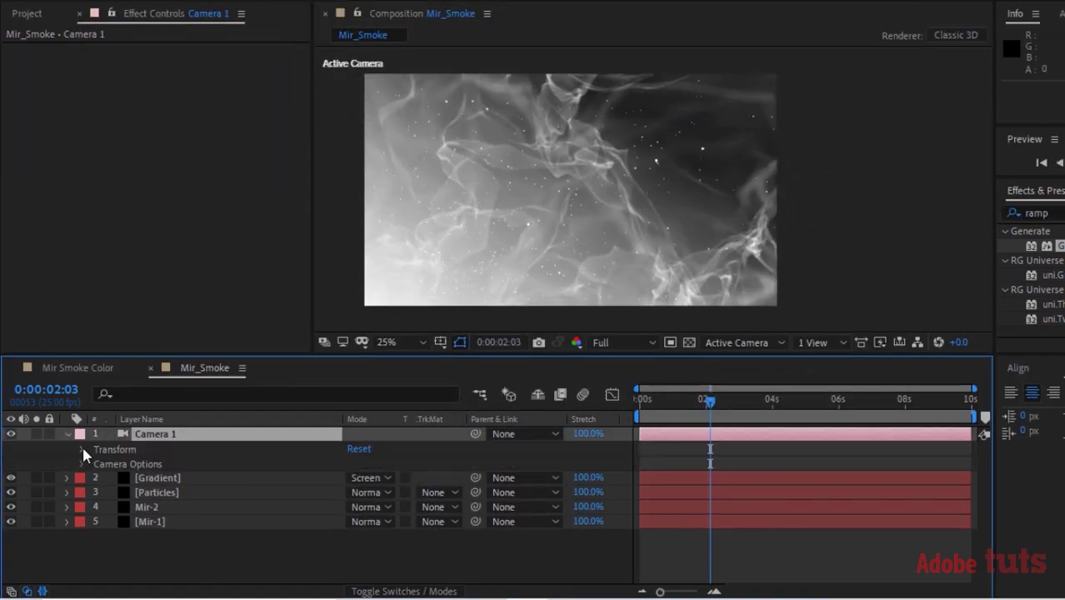
{"action": "left_click", "coordinate": [82, 451]}
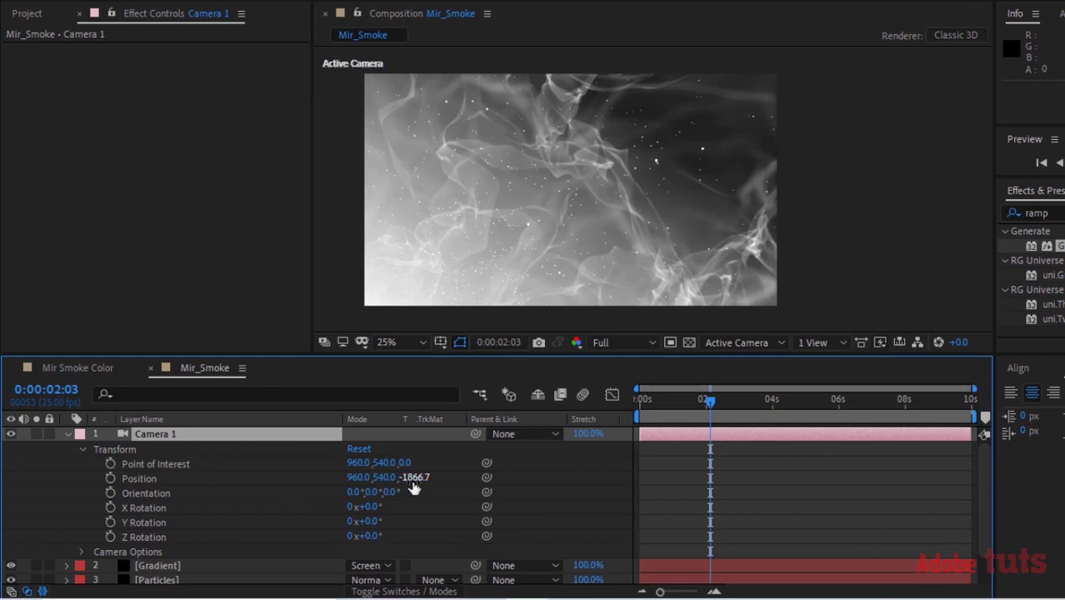
{"action": "left_click", "coordinate": [414, 480]}
{"action": "type", "text": "-2667"}
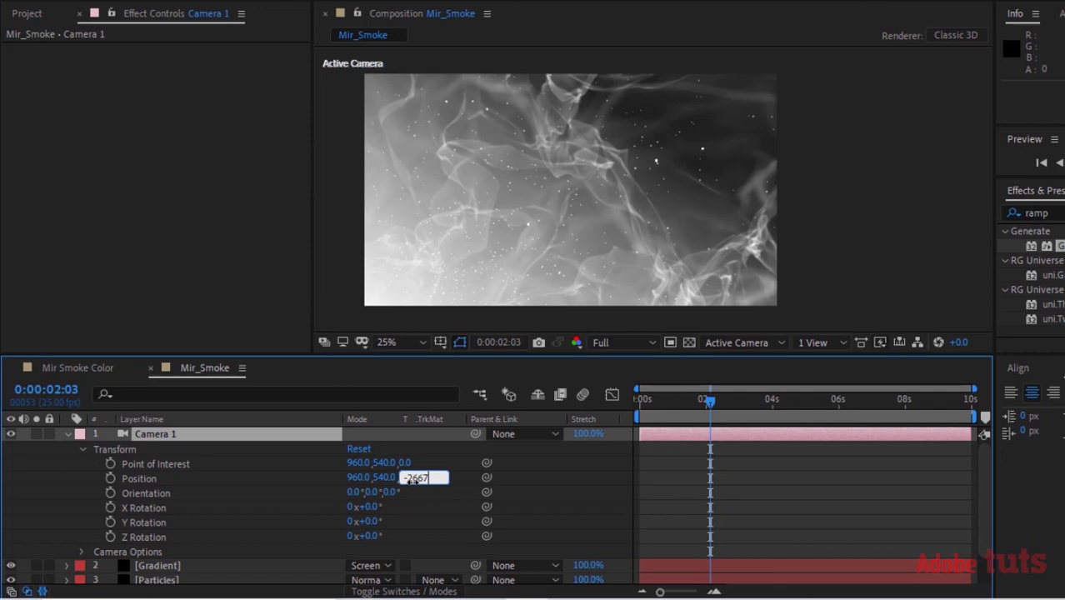
{"action": "left_click", "coordinate": [137, 480]}
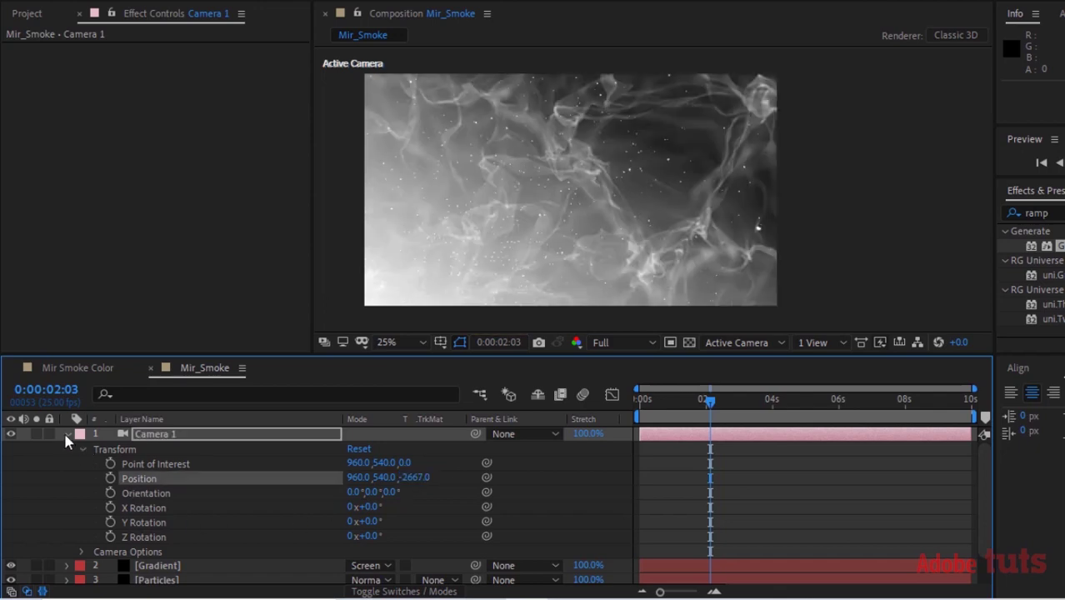
{"action": "left_click", "coordinate": [82, 449]}
Set camera options: Zoom 2667, Focus Distance 4000, Aperture 400, Blur Level 300.
{"action": "left_click", "coordinate": [82, 464]}
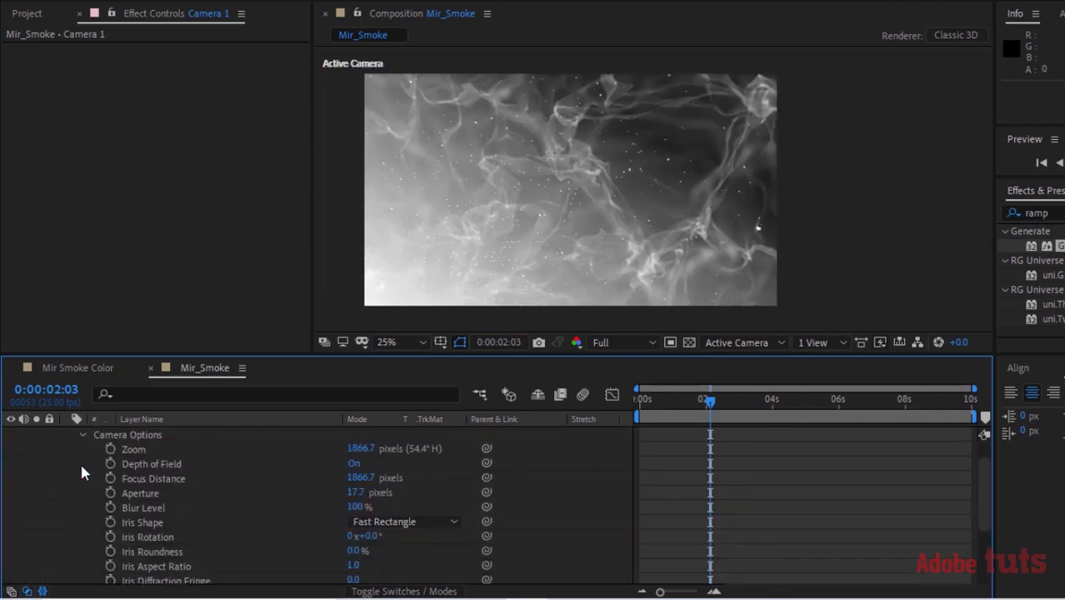
{"action": "left_click", "coordinate": [357, 450]}
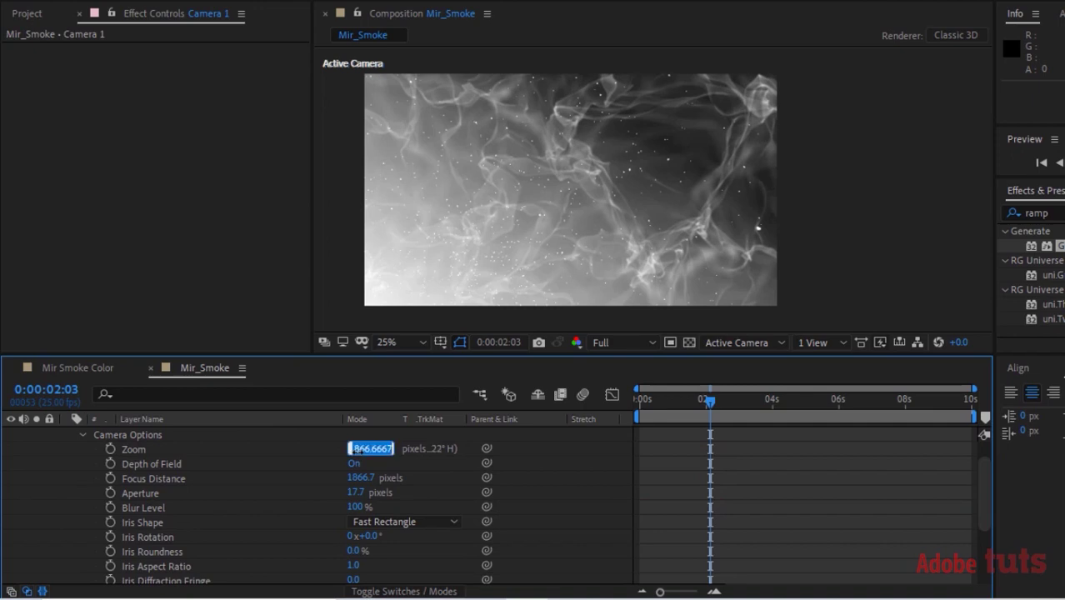
{"action": "type", "text": "26"}
{"action": "key", "text": "Tab"}
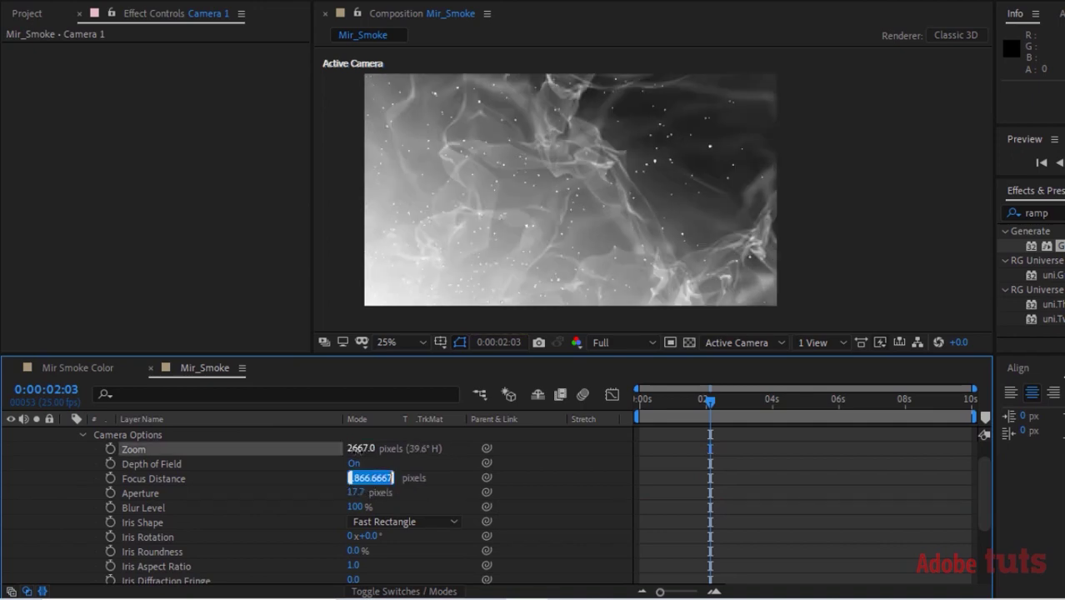
{"action": "type", "text": "4000"}
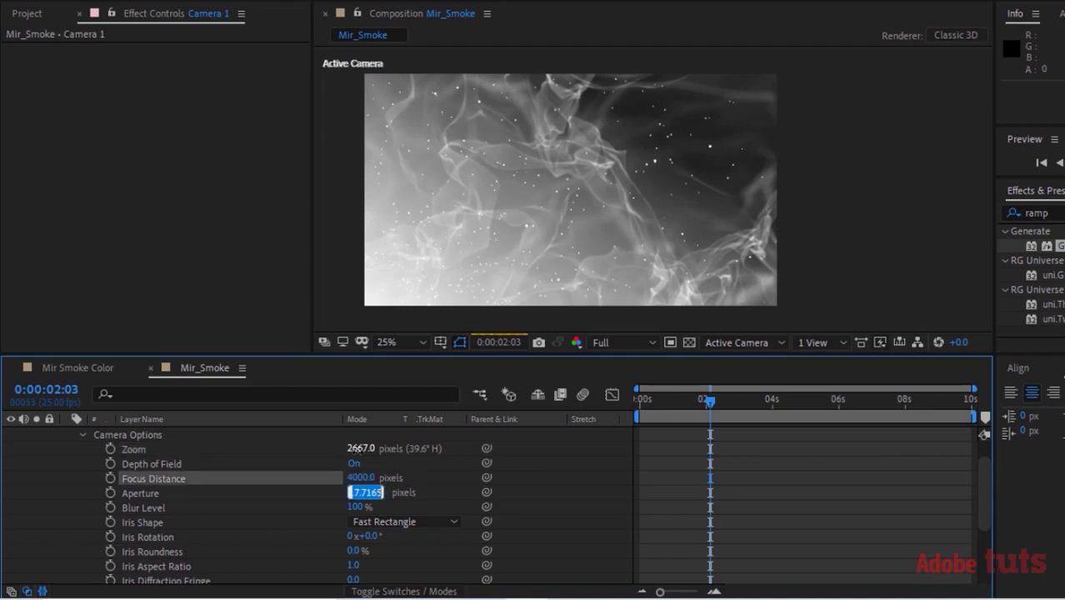
{"action": "key", "text": "Tab"}
{"action": "type", "text": "400"}
{"action": "key", "text": "Tab"}
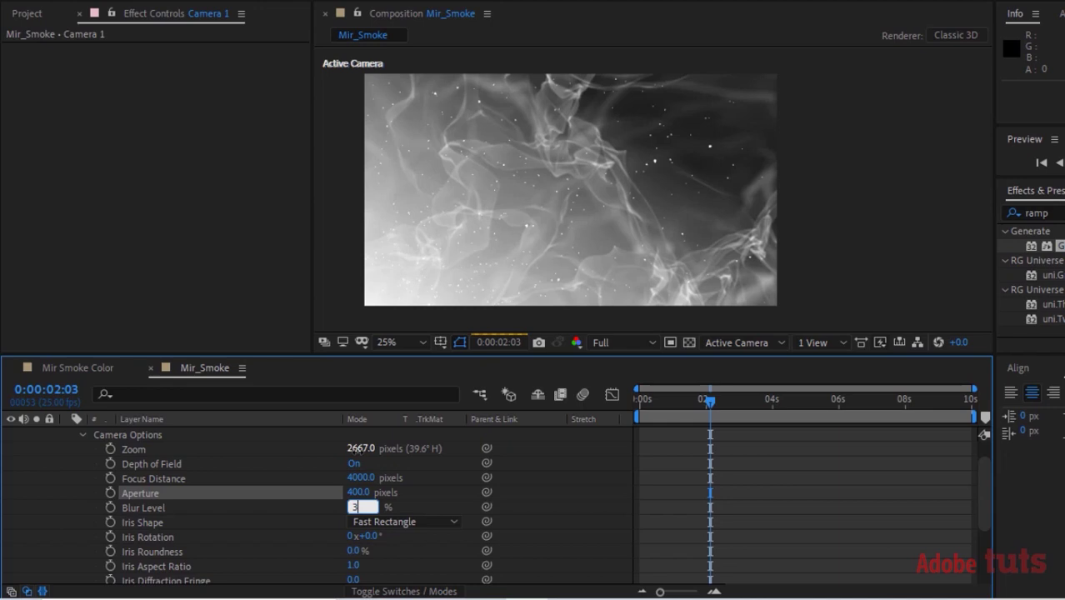
{"action": "type", "text": "300"}
{"action": "key", "text": "Return"}
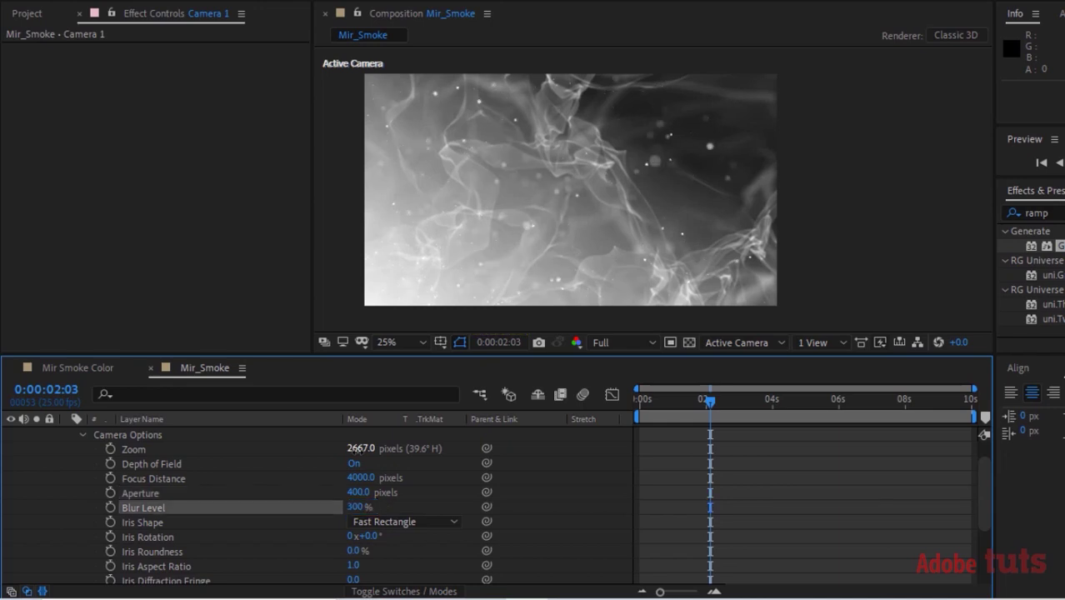
{"action": "left_click", "coordinate": [82, 436]}
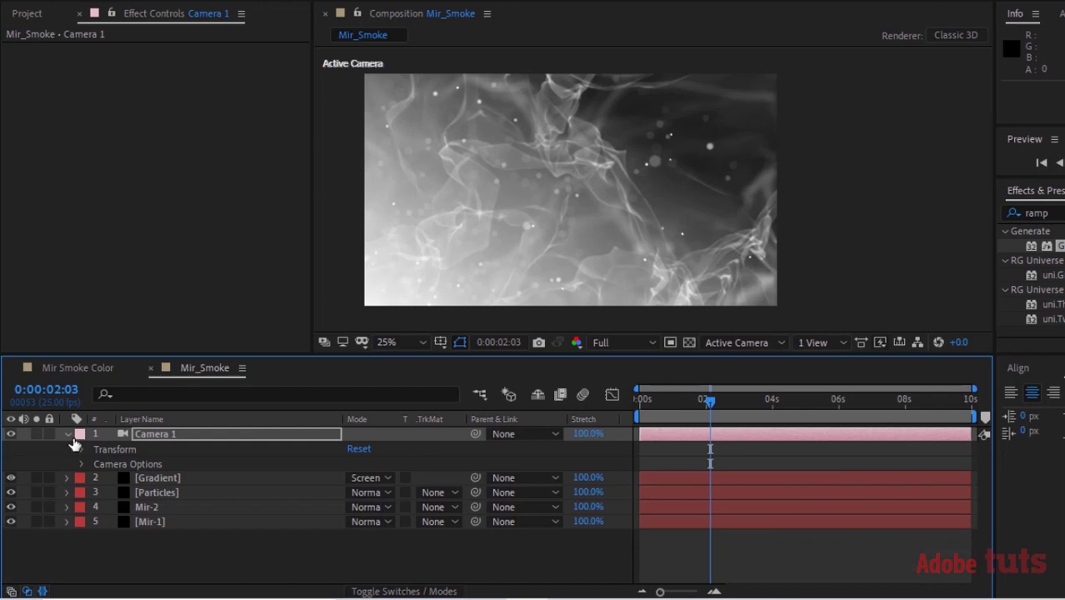
Add a new adjustment layer at the top of the layer stack.
{"action": "left_click", "coordinate": [68, 434]}
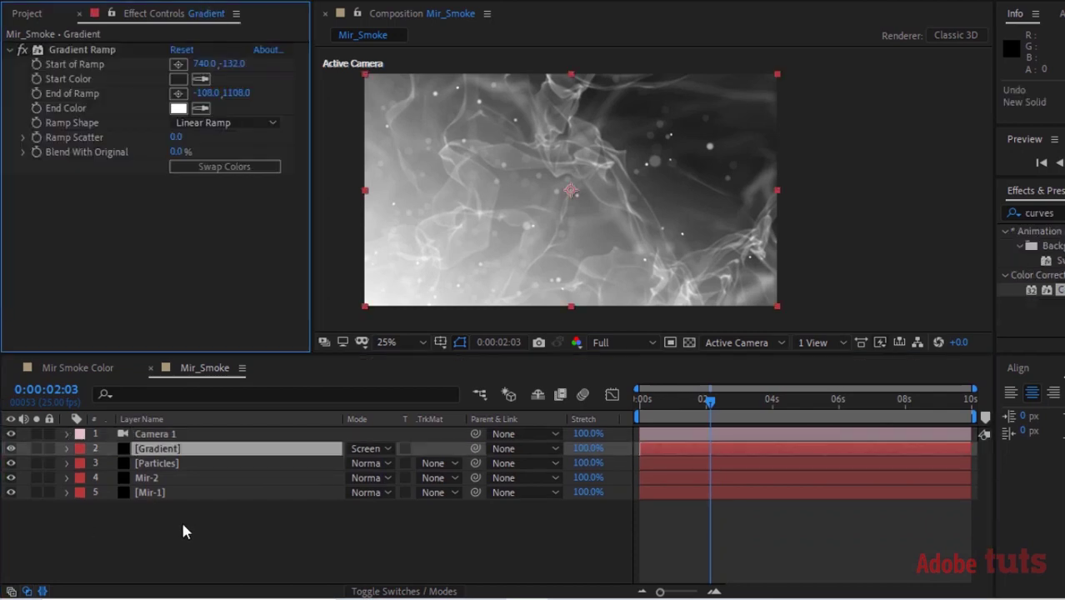
{"action": "right_click", "coordinate": [184, 527]}
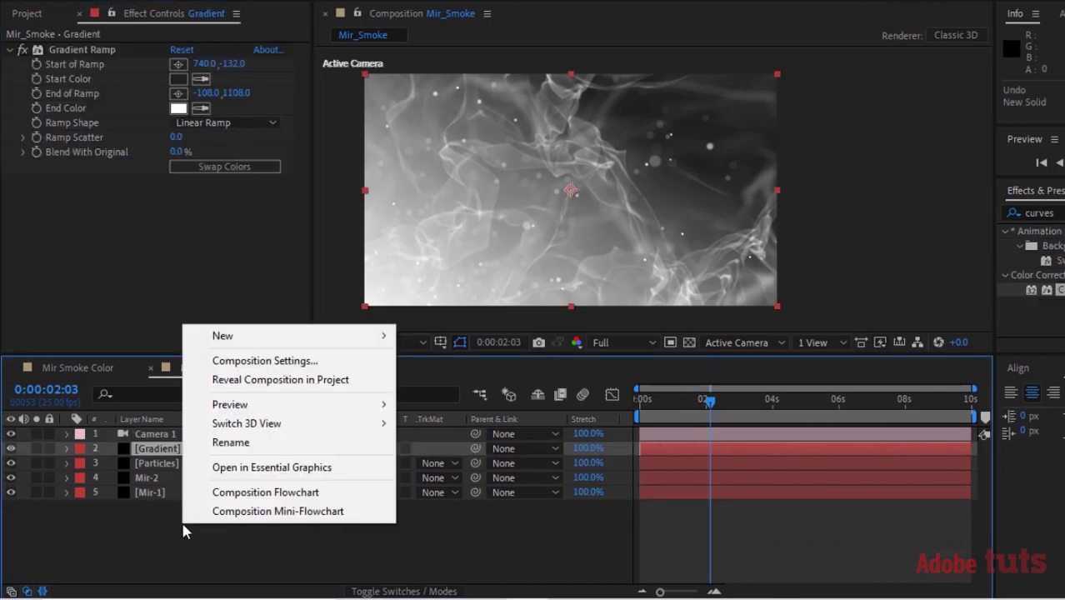
{"action": "mouse_move", "coordinate": [304, 345]}
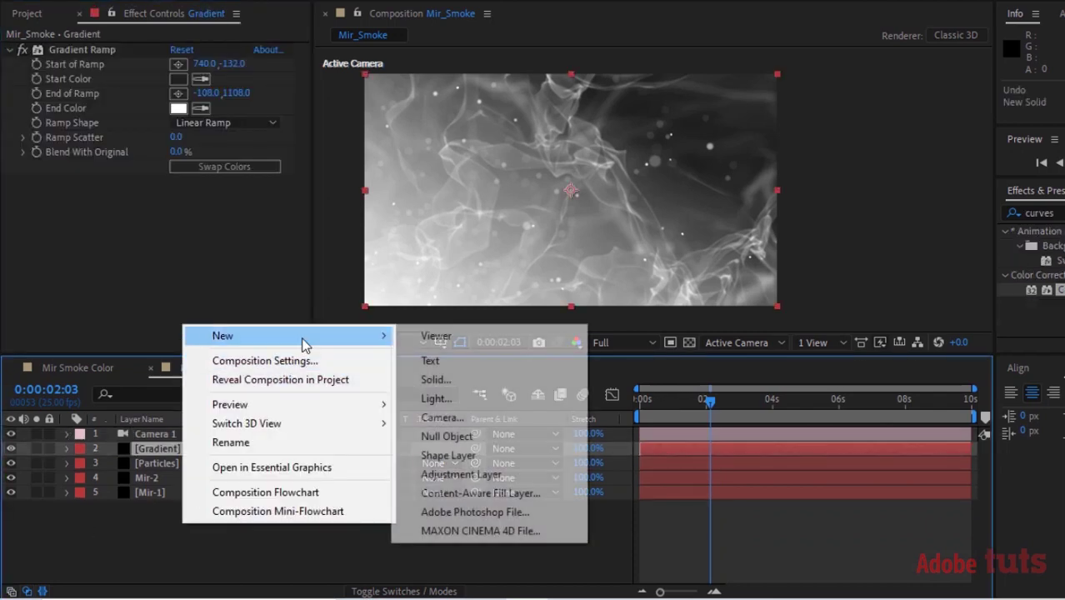
{"action": "left_click", "coordinate": [459, 474]}
{"action": "left_click_drag", "start_coordinate": [319, 453], "coordinate": [326, 439]}
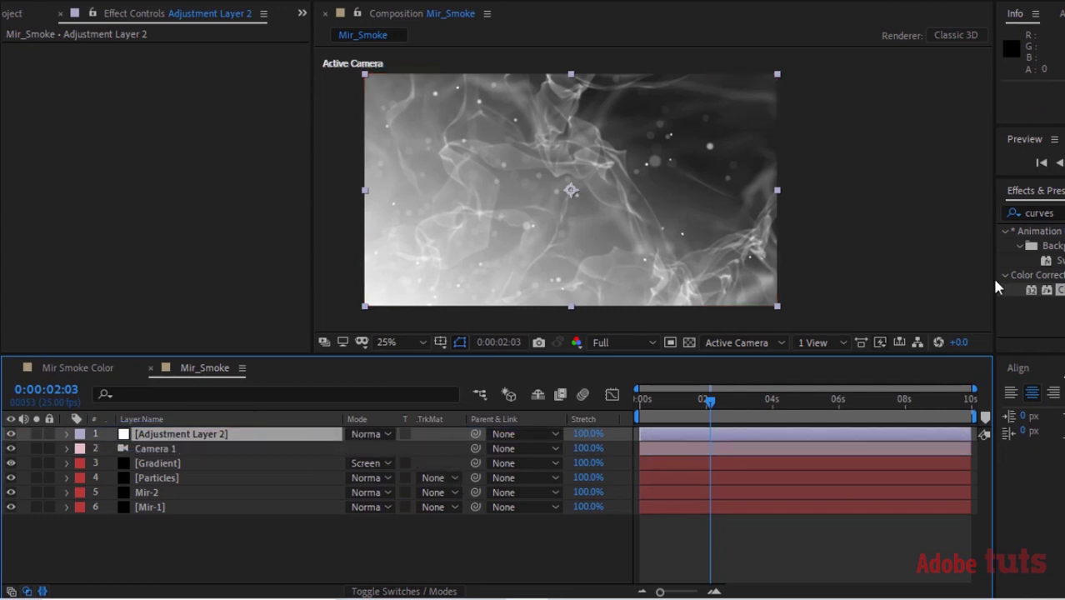
Apply Curves to the adjustment layer and steepen the Red channel into an S-curve.
{"action": "left_click_drag", "start_coordinate": [1061, 289], "coordinate": [311, 440]}
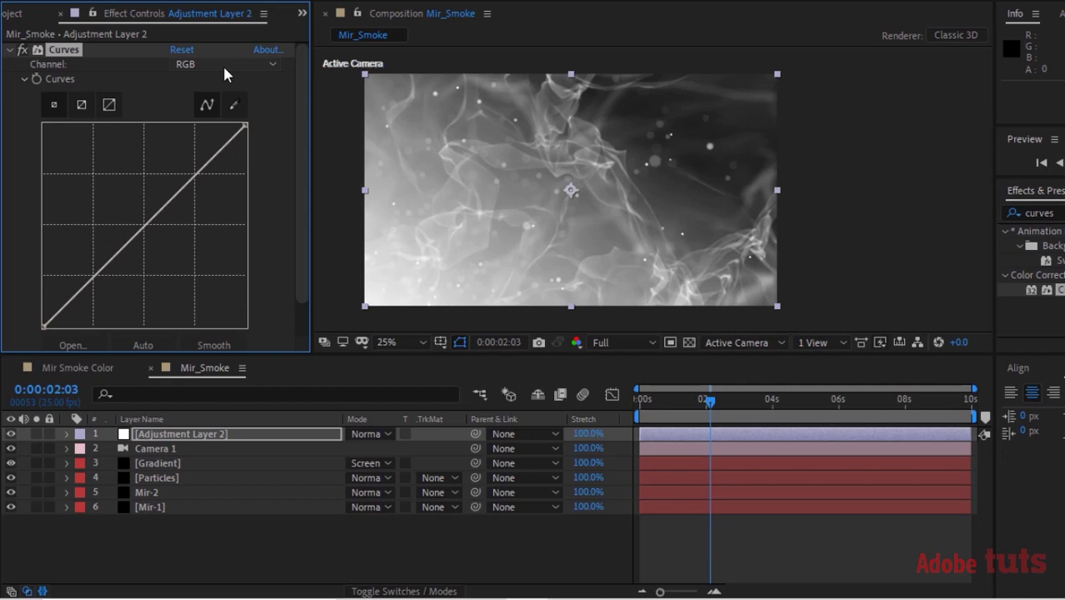
{"action": "left_click", "coordinate": [225, 65]}
{"action": "left_click", "coordinate": [221, 90]}
{"action": "left_click_drag", "start_coordinate": [195, 170], "coordinate": [180, 126]}
{"action": "left_click_drag", "start_coordinate": [90, 230], "coordinate": [137, 333]}
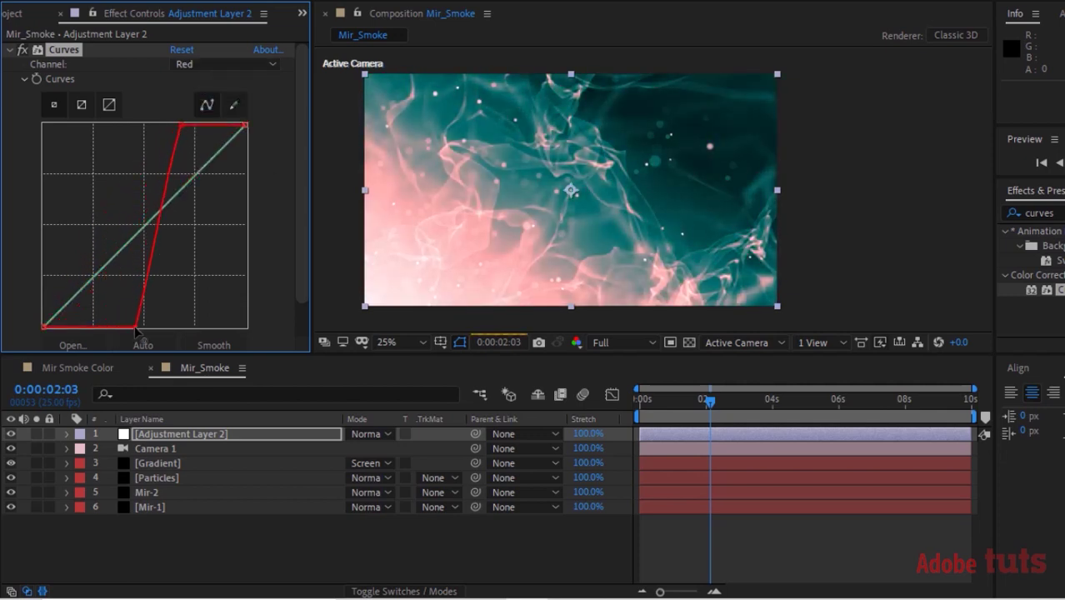
{"action": "left_click", "coordinate": [717, 409]}
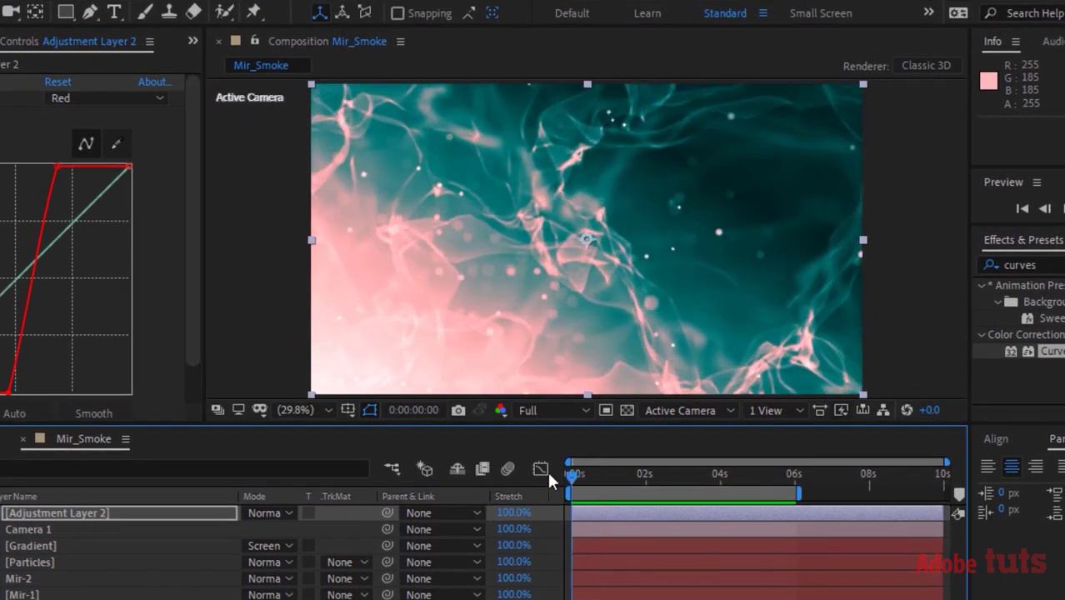
Play a realtime preview of the graded Mir_Smoke composition from the start.
{"action": "key", "text": "space"}
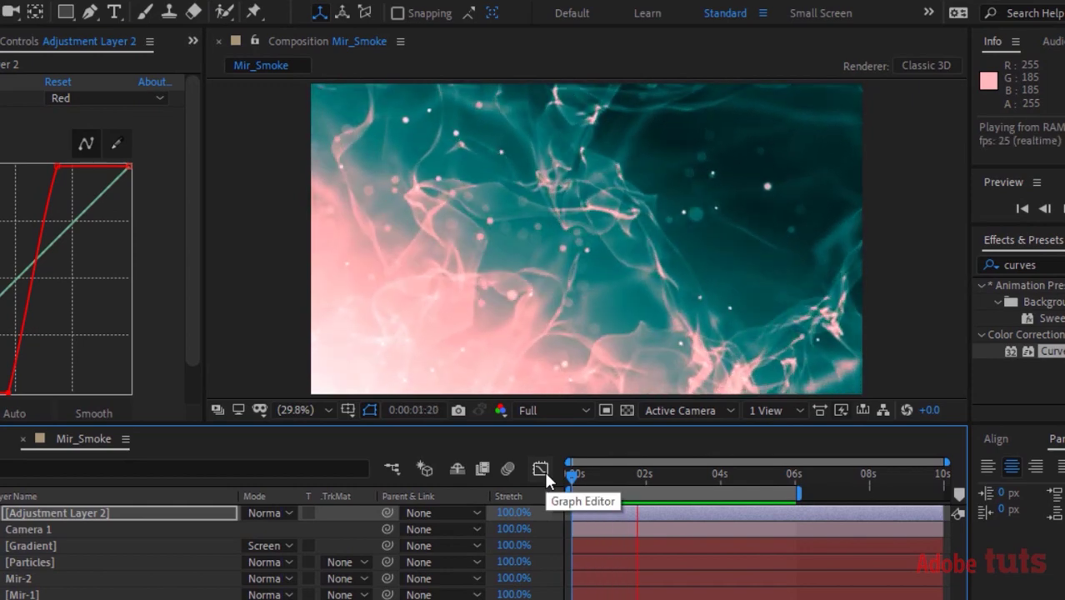